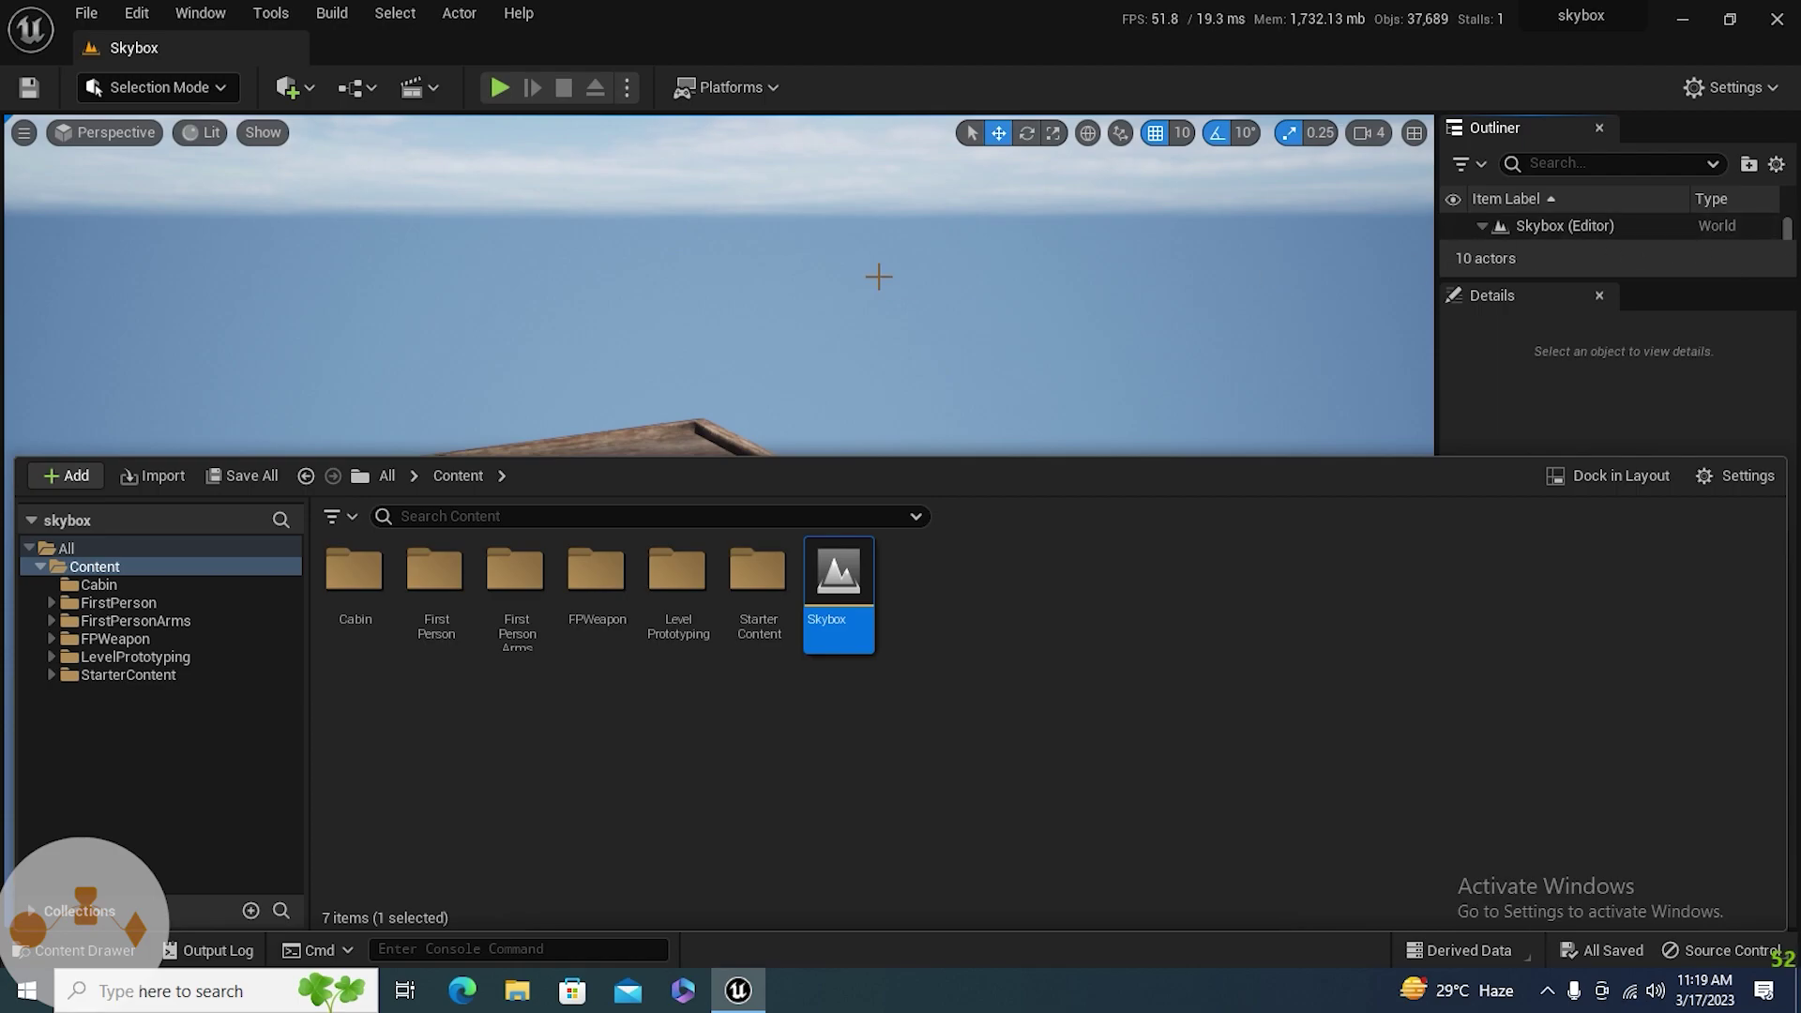
# - Play the Skybox level to inspect the sky through the cabin's openings, and stop the play session
pyautogui.moveTo(879, 277); pyautogui.dragTo(873, 239, button='right')
pyautogui.press('w')
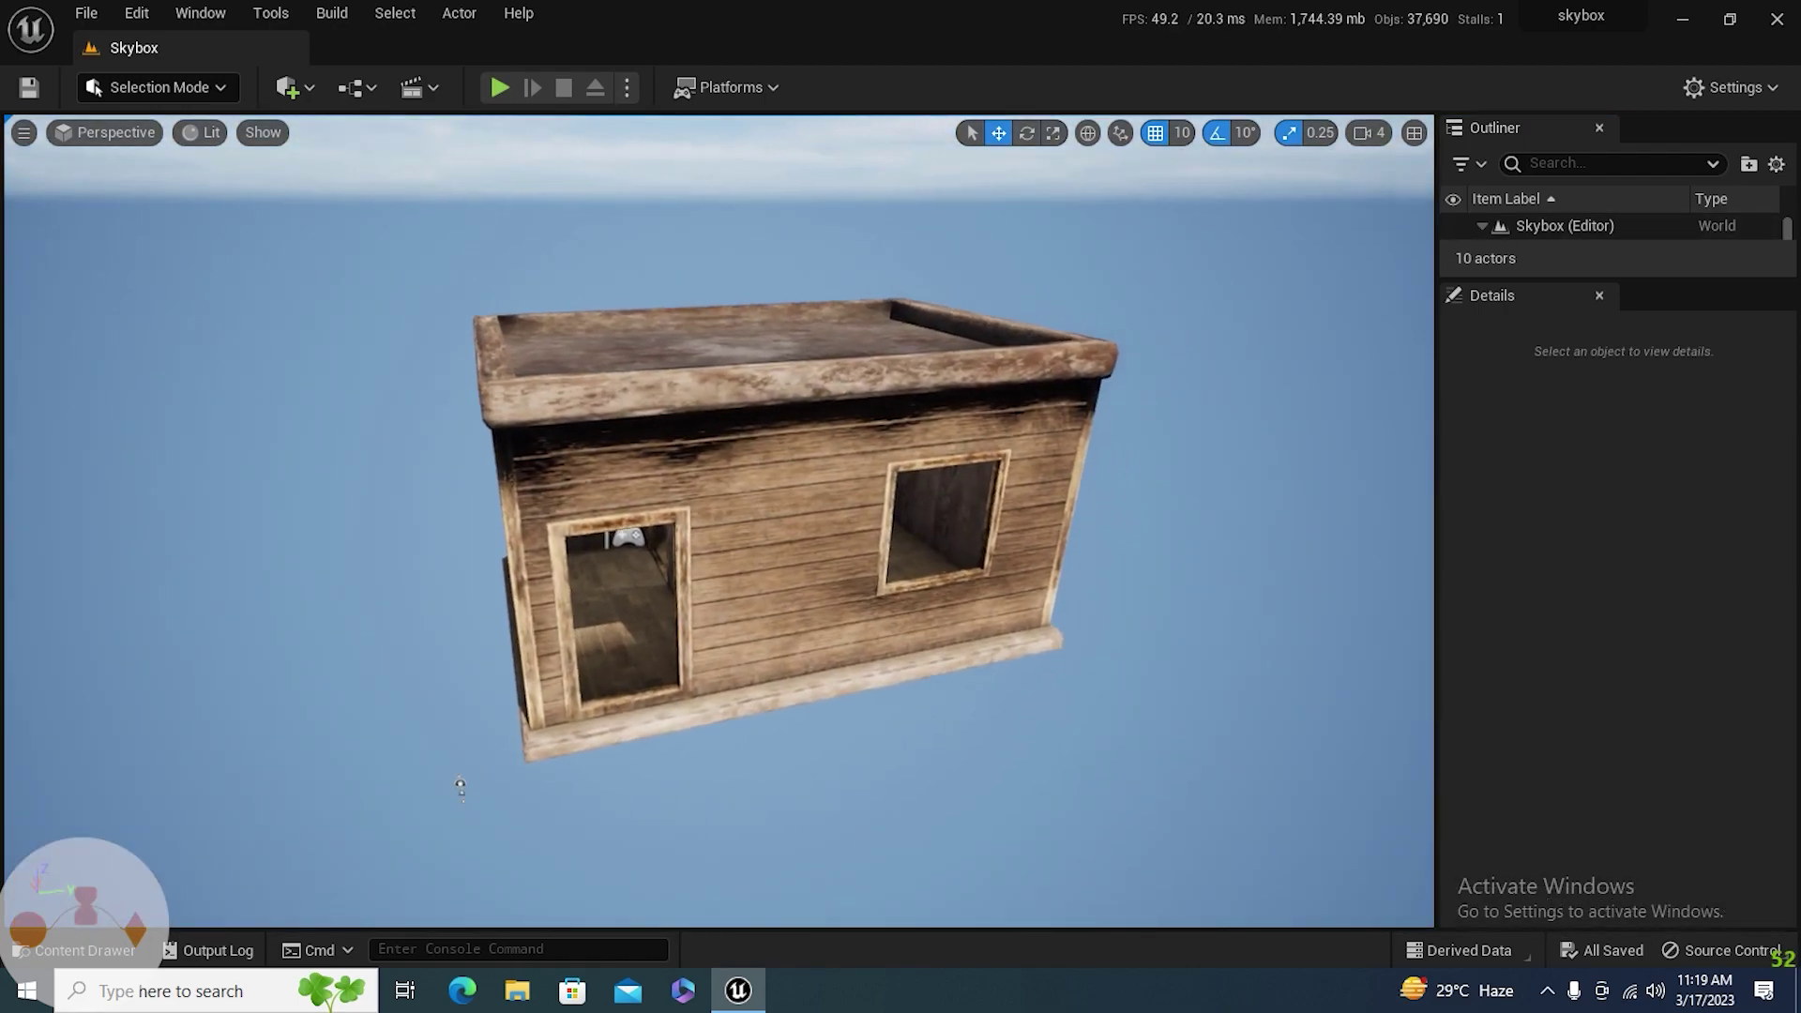
pyautogui.press('w')
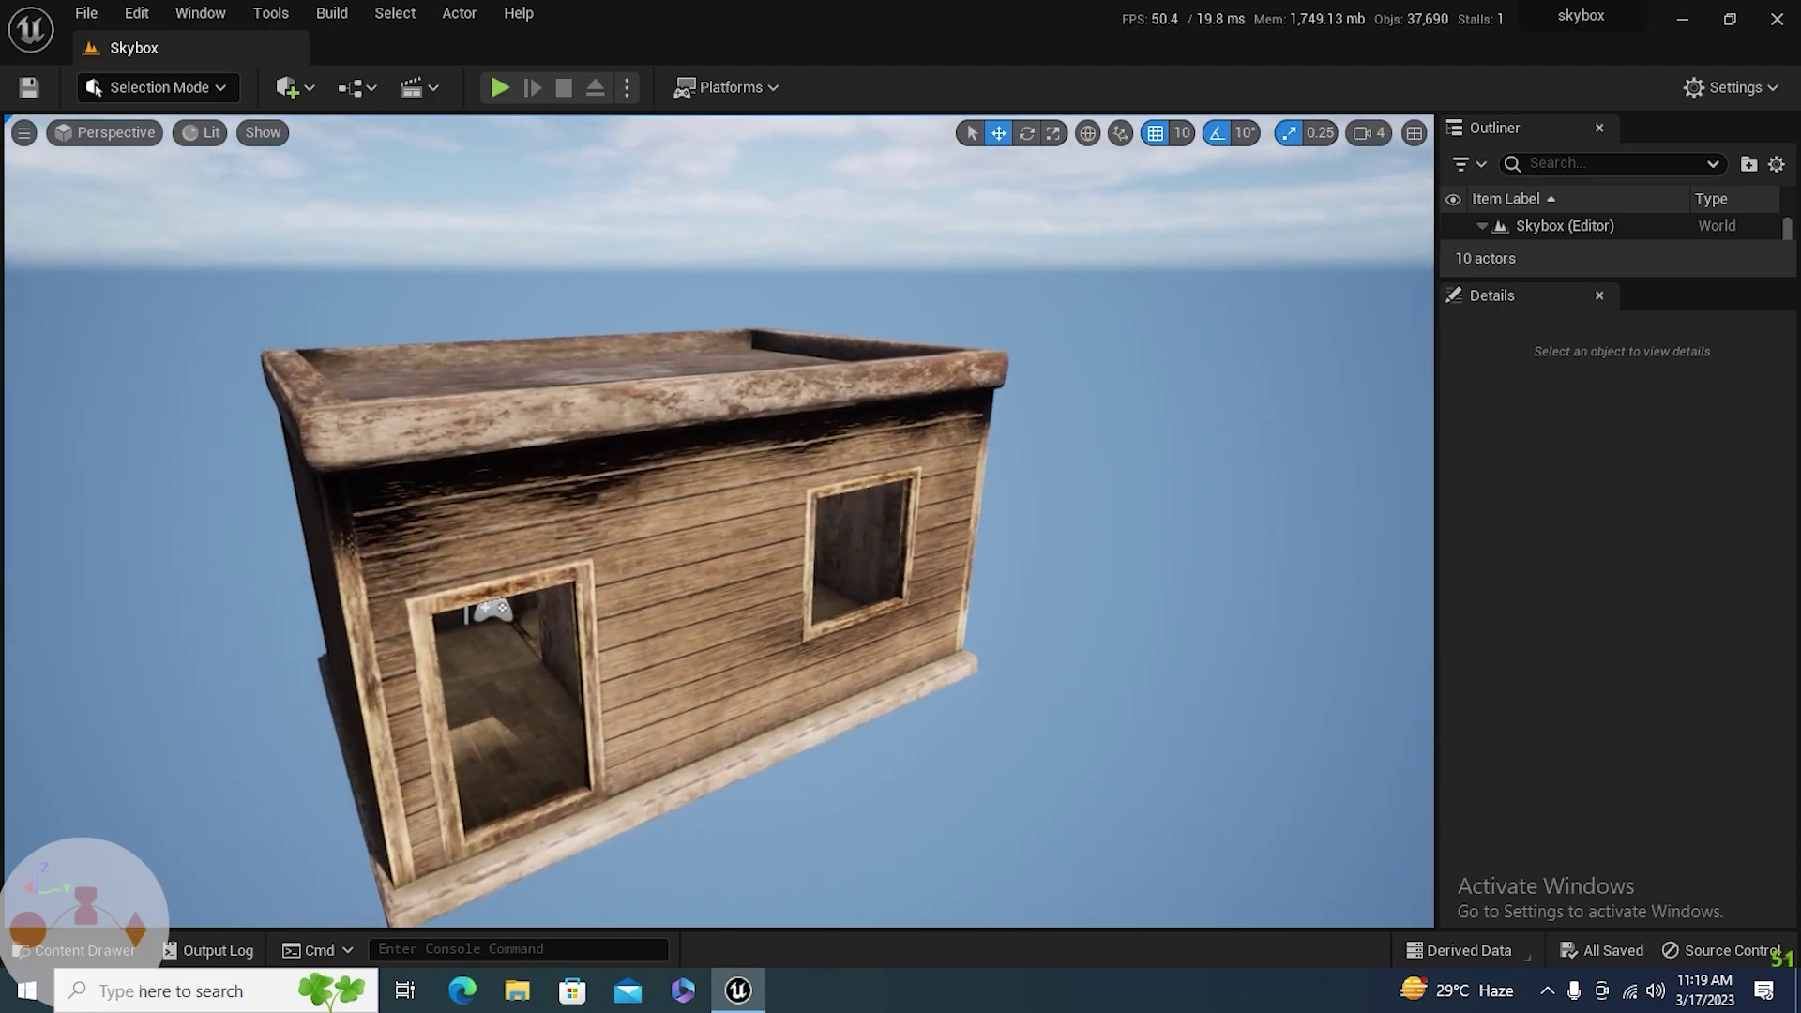
pyautogui.moveTo(784, 296)
pyautogui.mouseDown(button='right')
pyautogui.moveTo(732, 347)
pyautogui.moveTo(779, 300)
pyautogui.moveTo(802, 337)
pyautogui.moveTo(785, 296)
pyautogui.mouseUp(button='right')
pyautogui.press('s')
pyautogui.press('w')
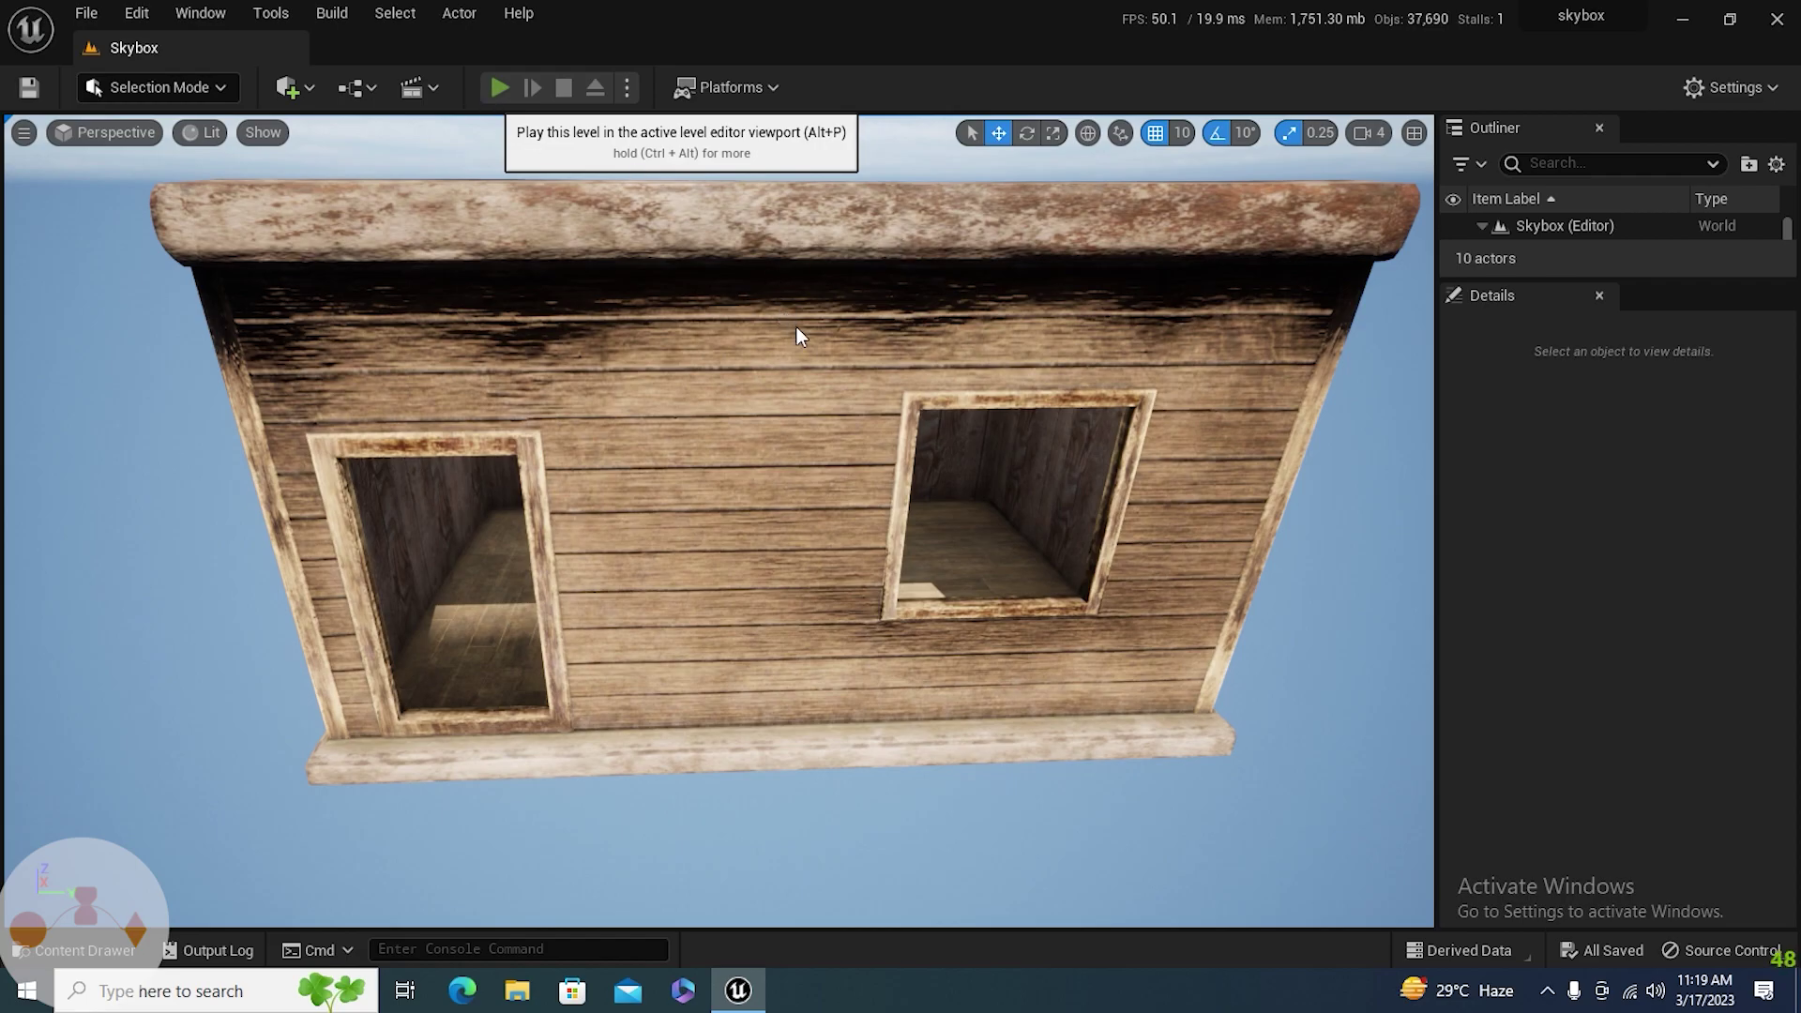
pyautogui.hotkey('alt', 'p')
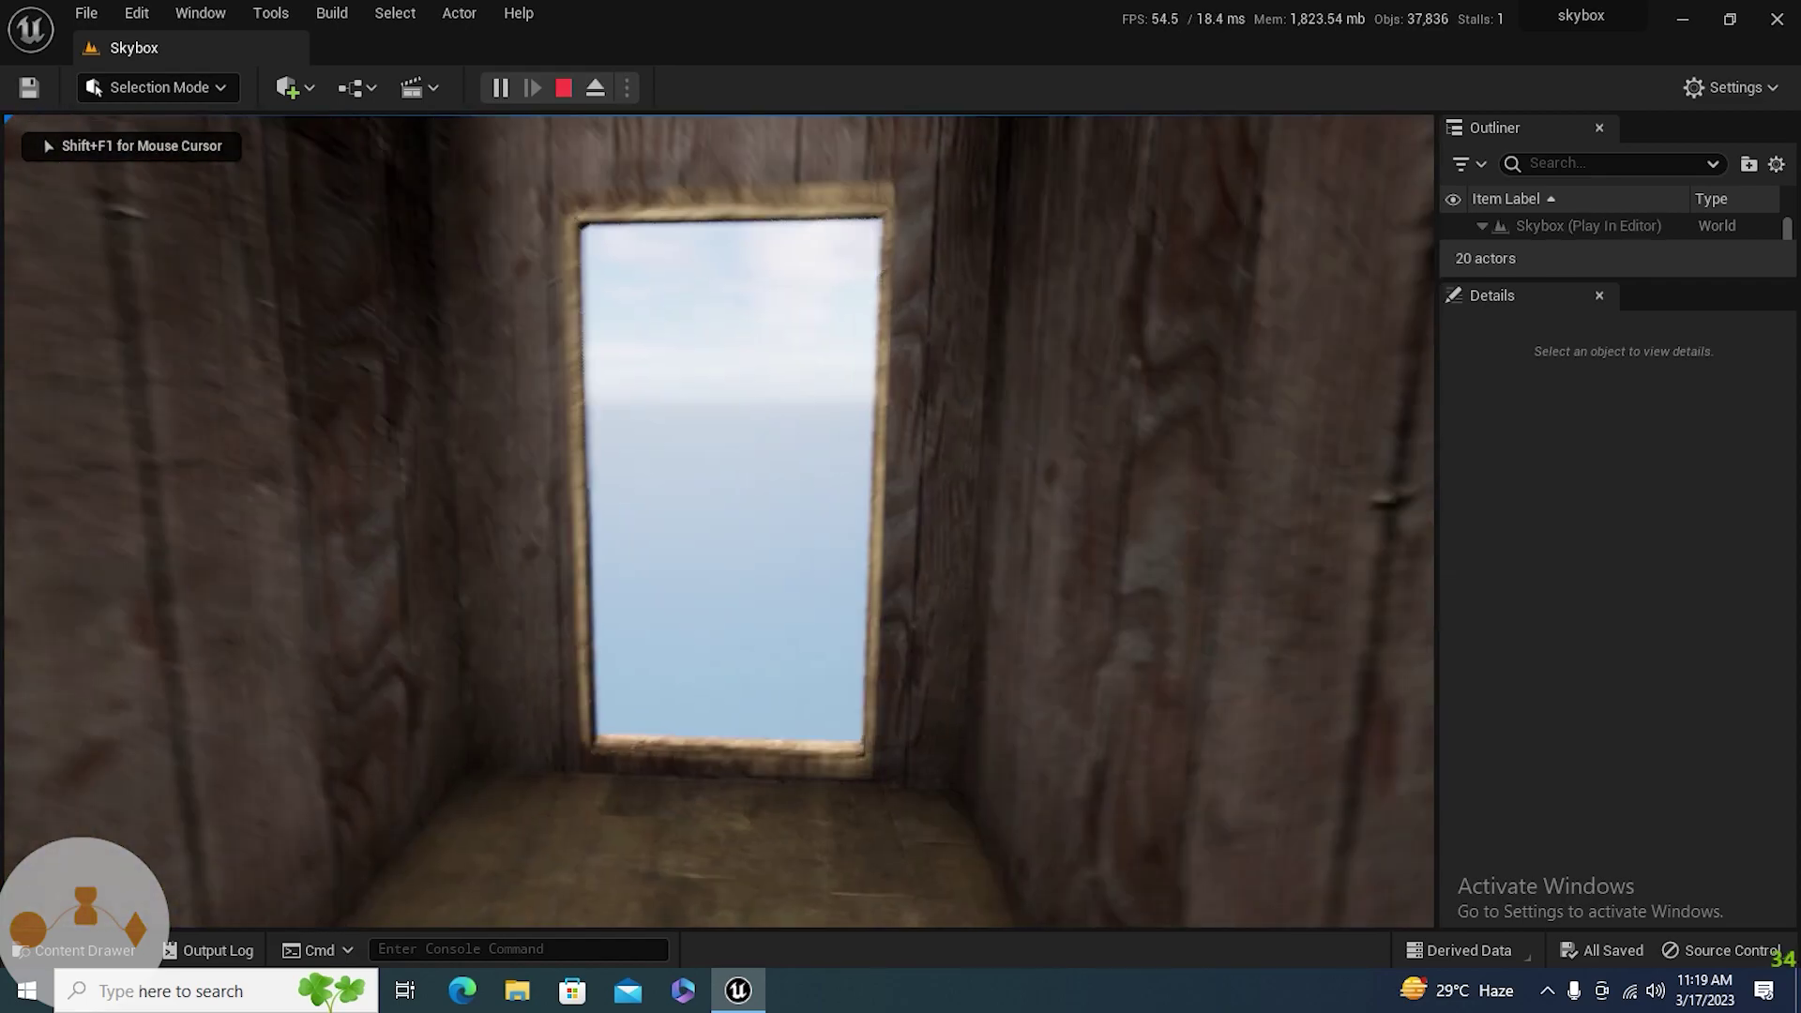
pyautogui.press('w')
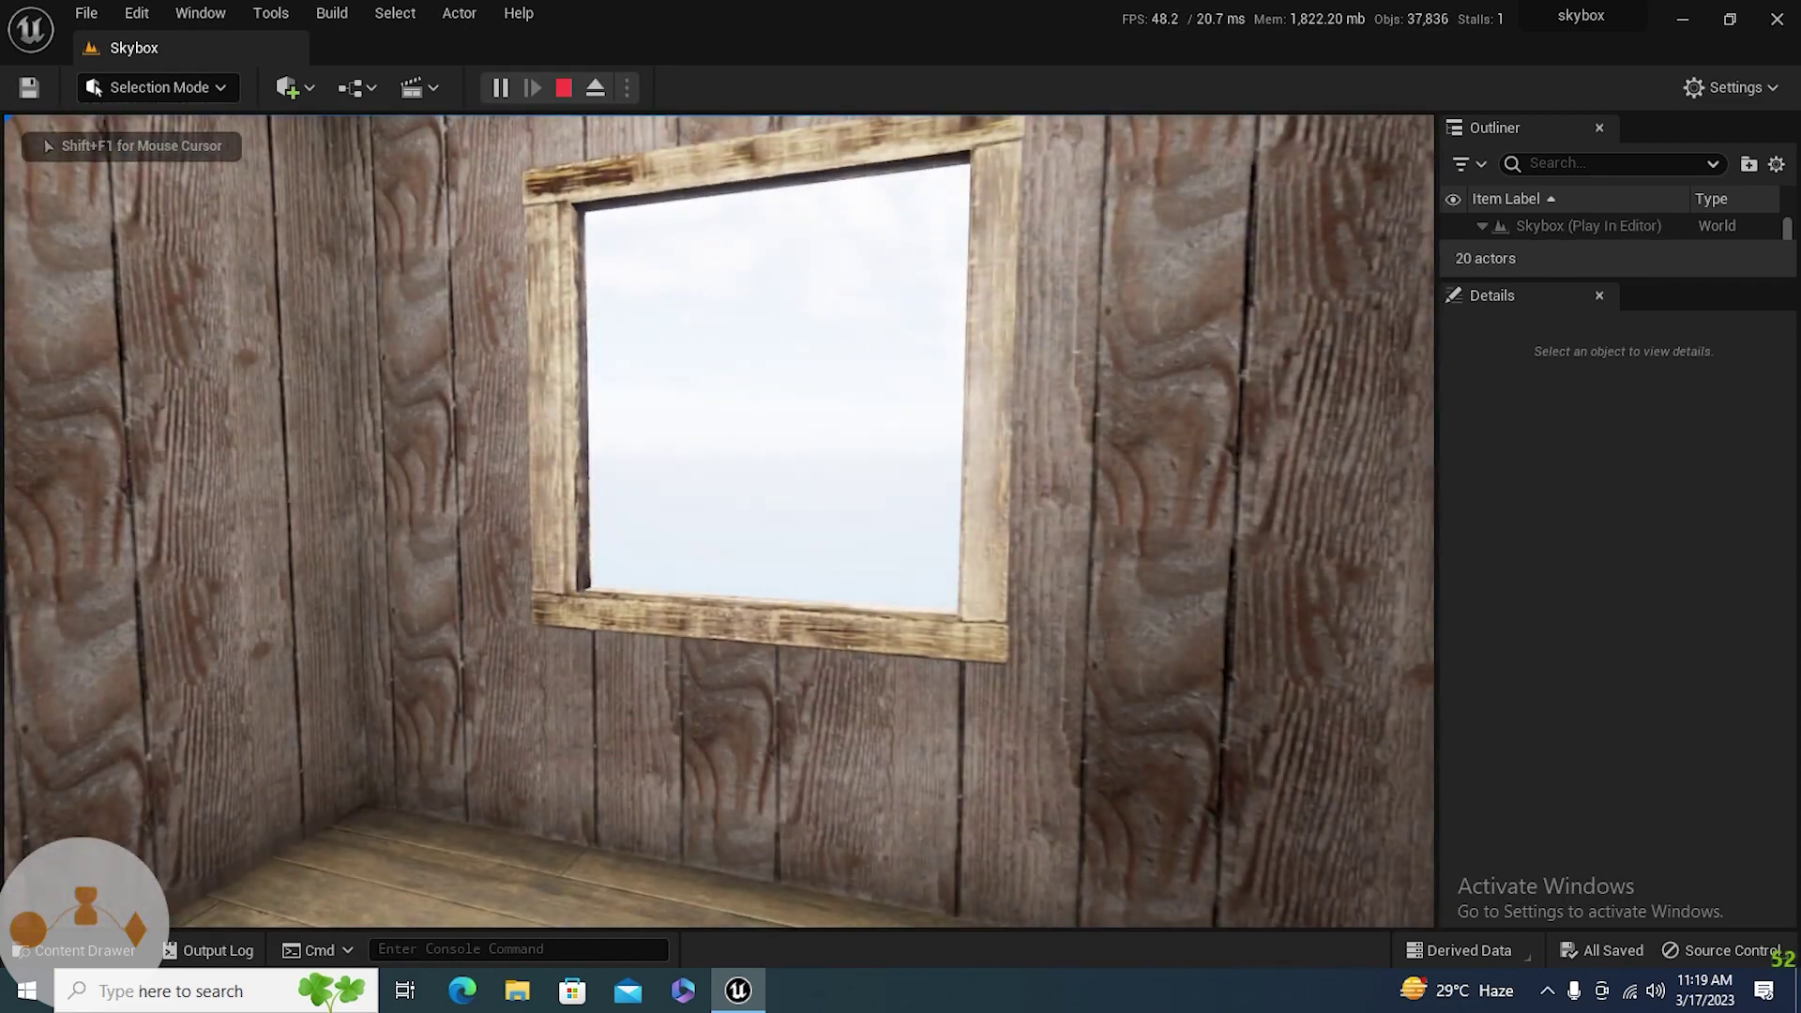
pyautogui.press('w')
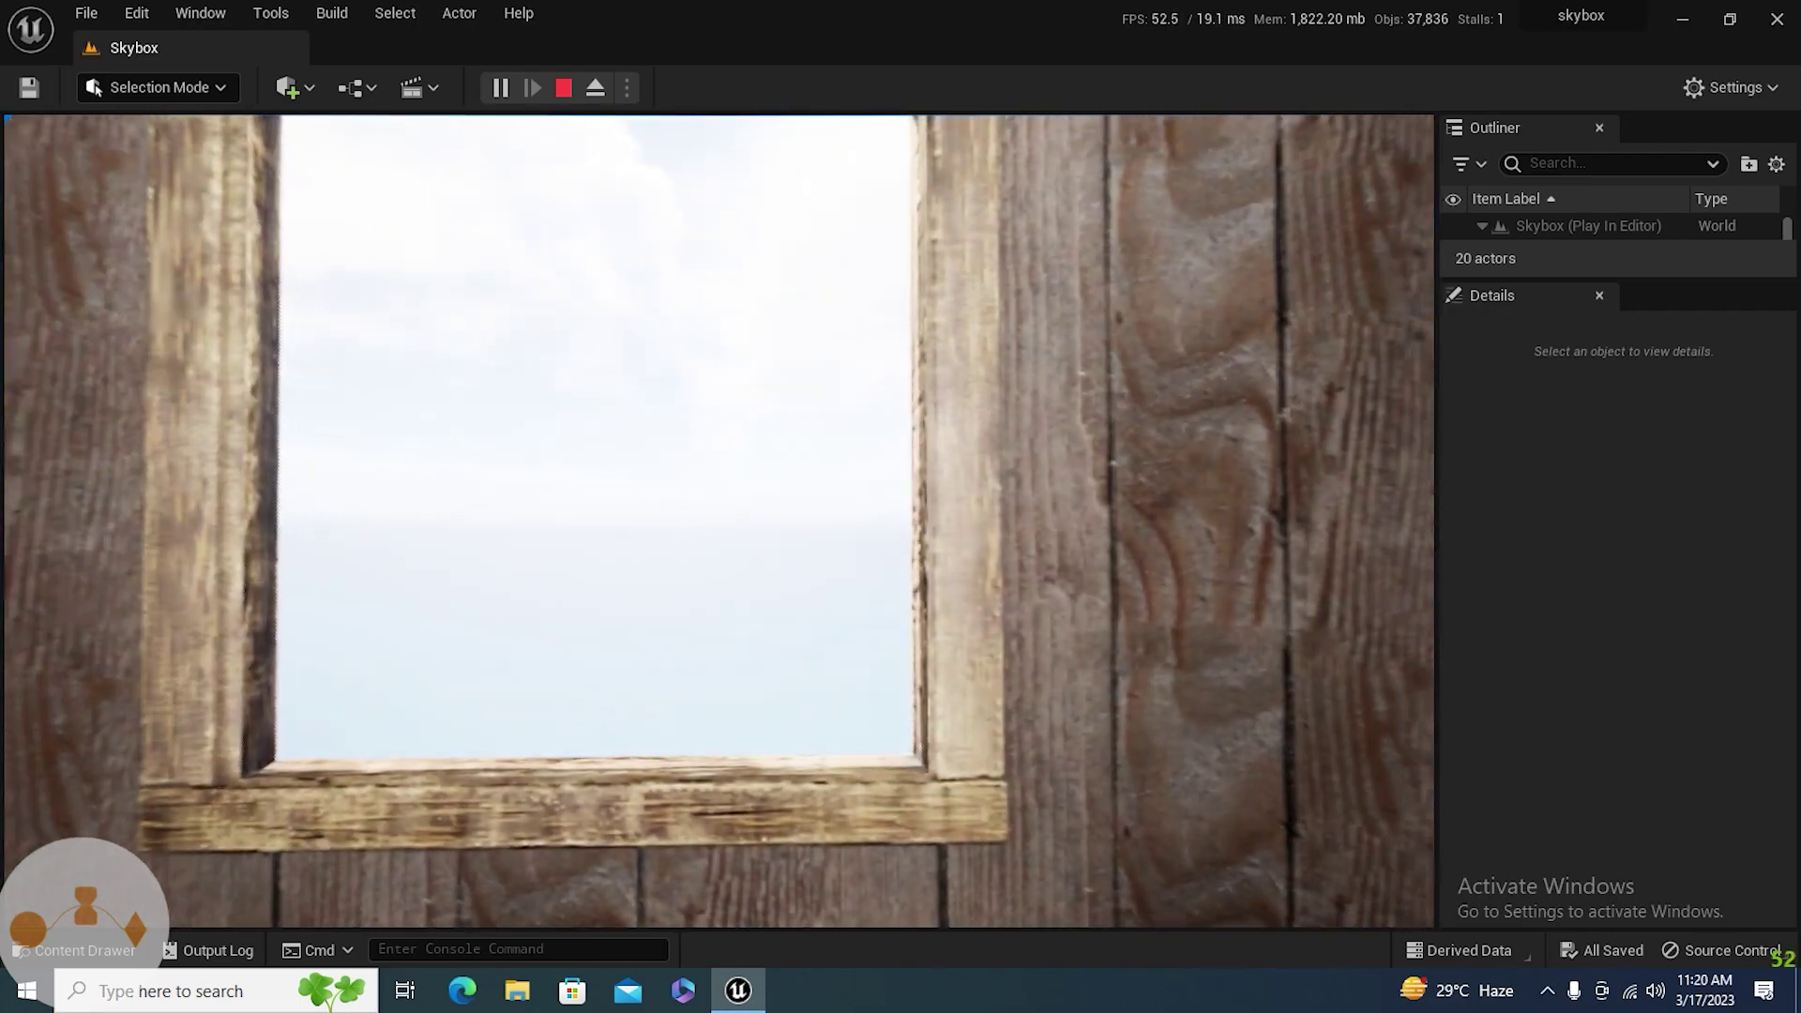
pyautogui.press('s')
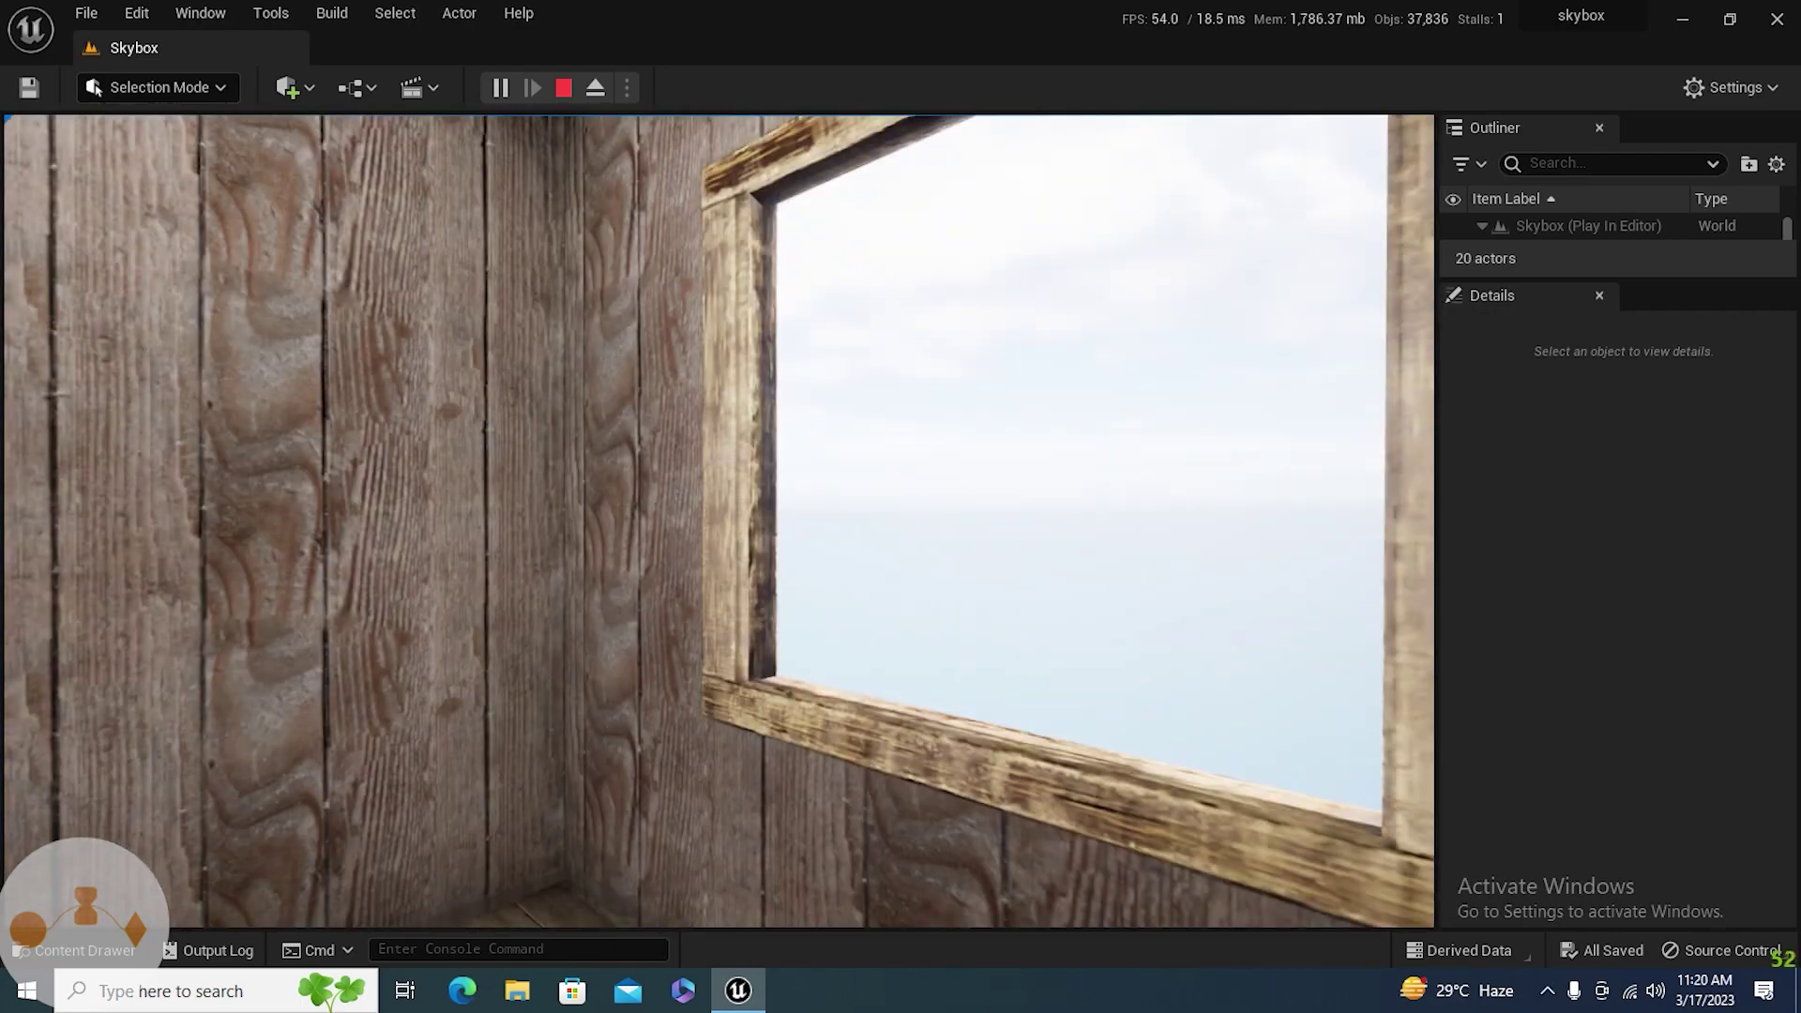
pyautogui.press('Escape')
# - Examine the cabin's exterior and the surrounding sky and horizon in the level viewport
pyautogui.moveTo(672, 414); pyautogui.dragTo(620, 412, button='right')
pyautogui.press('s')
pyautogui.press('d')
pyautogui.press('w')
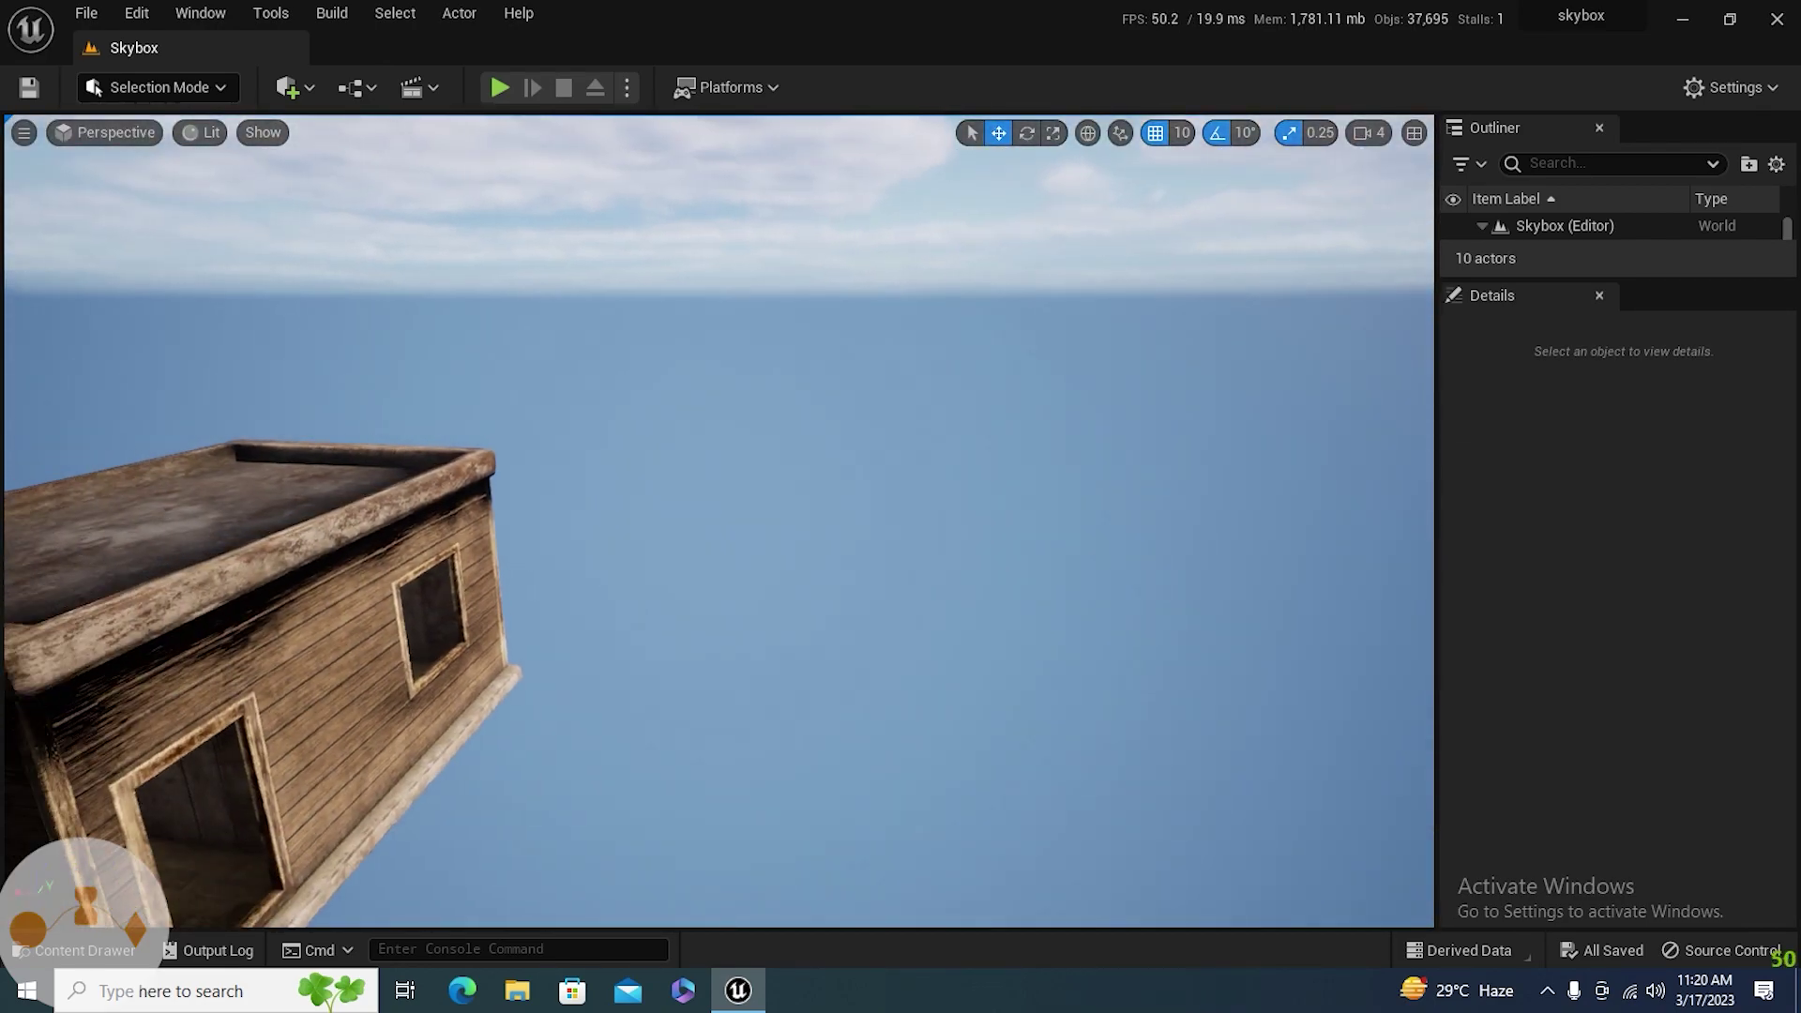
pyautogui.moveTo(760, 376); pyautogui.dragTo(553, 398, button='right')
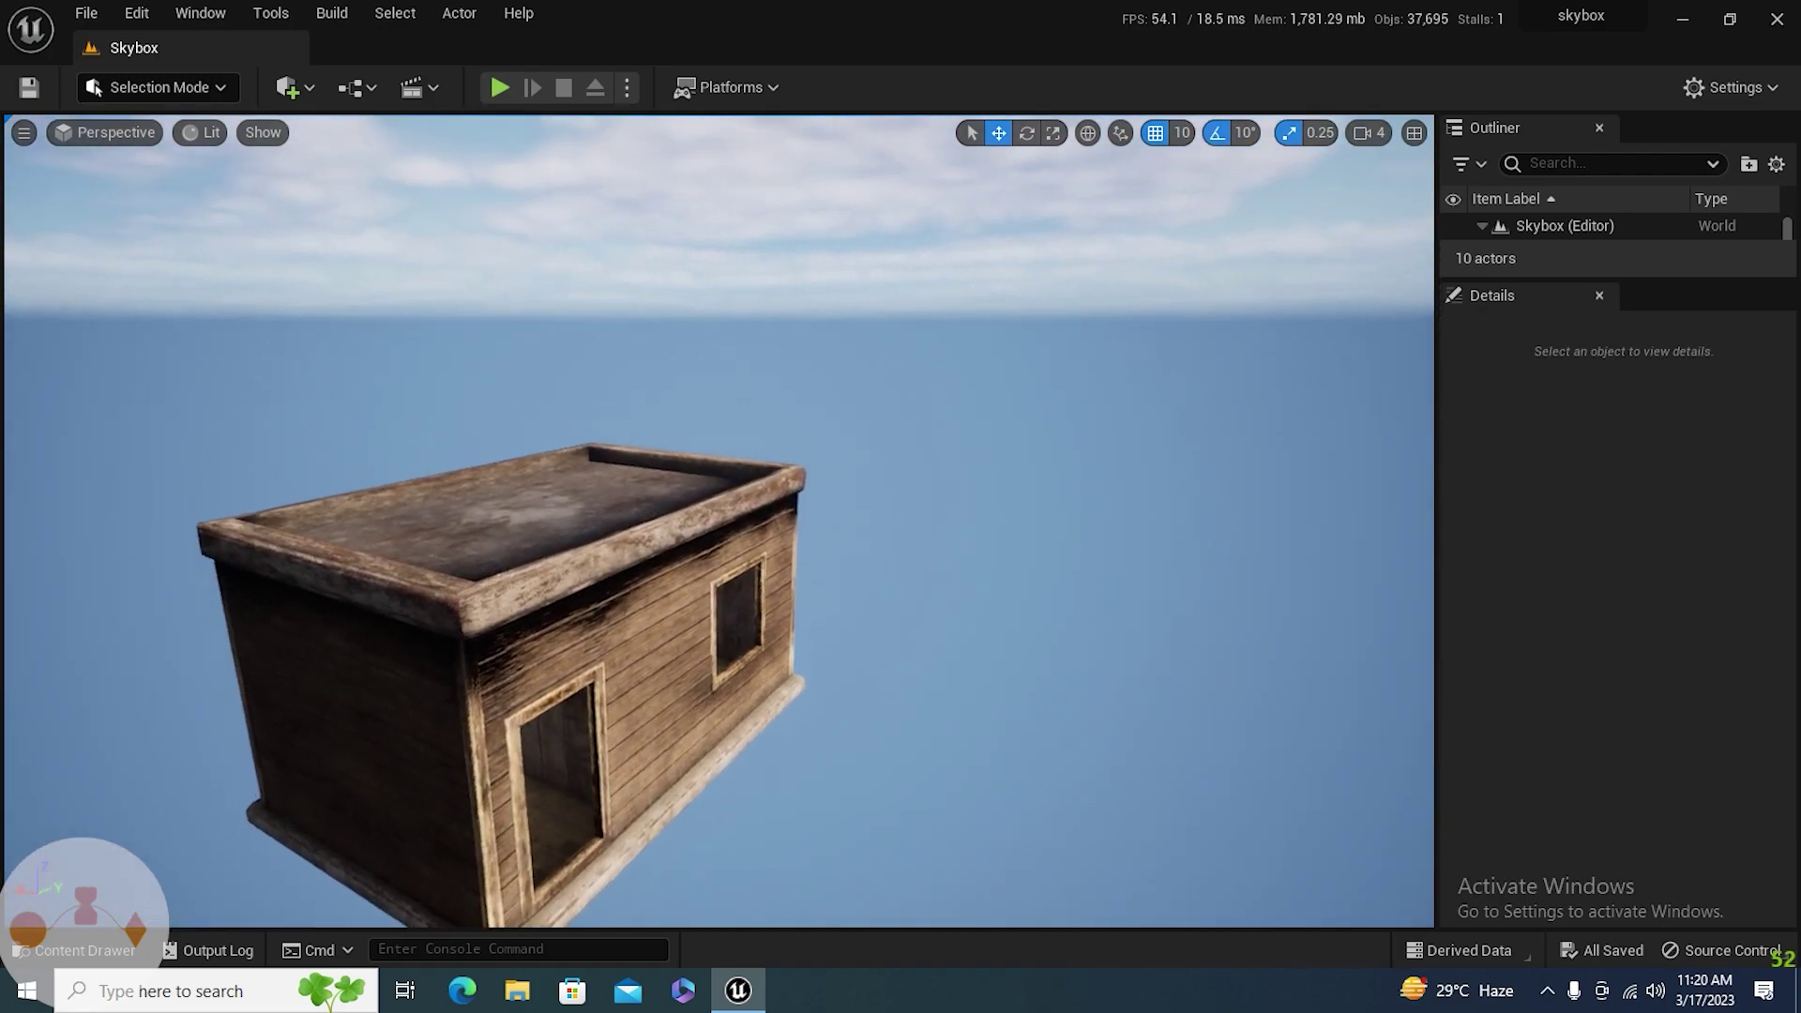
pyautogui.press('s')
pyautogui.press('d')
pyautogui.press('w')
pyautogui.press('s')
pyautogui.press('d')
pyautogui.moveTo(673, 433); pyautogui.dragTo(673, 433, button='right')
# - Review the assets in the project's Cabin folder and return to the Content folder
pyautogui.hotkey('ctrl', 'space')
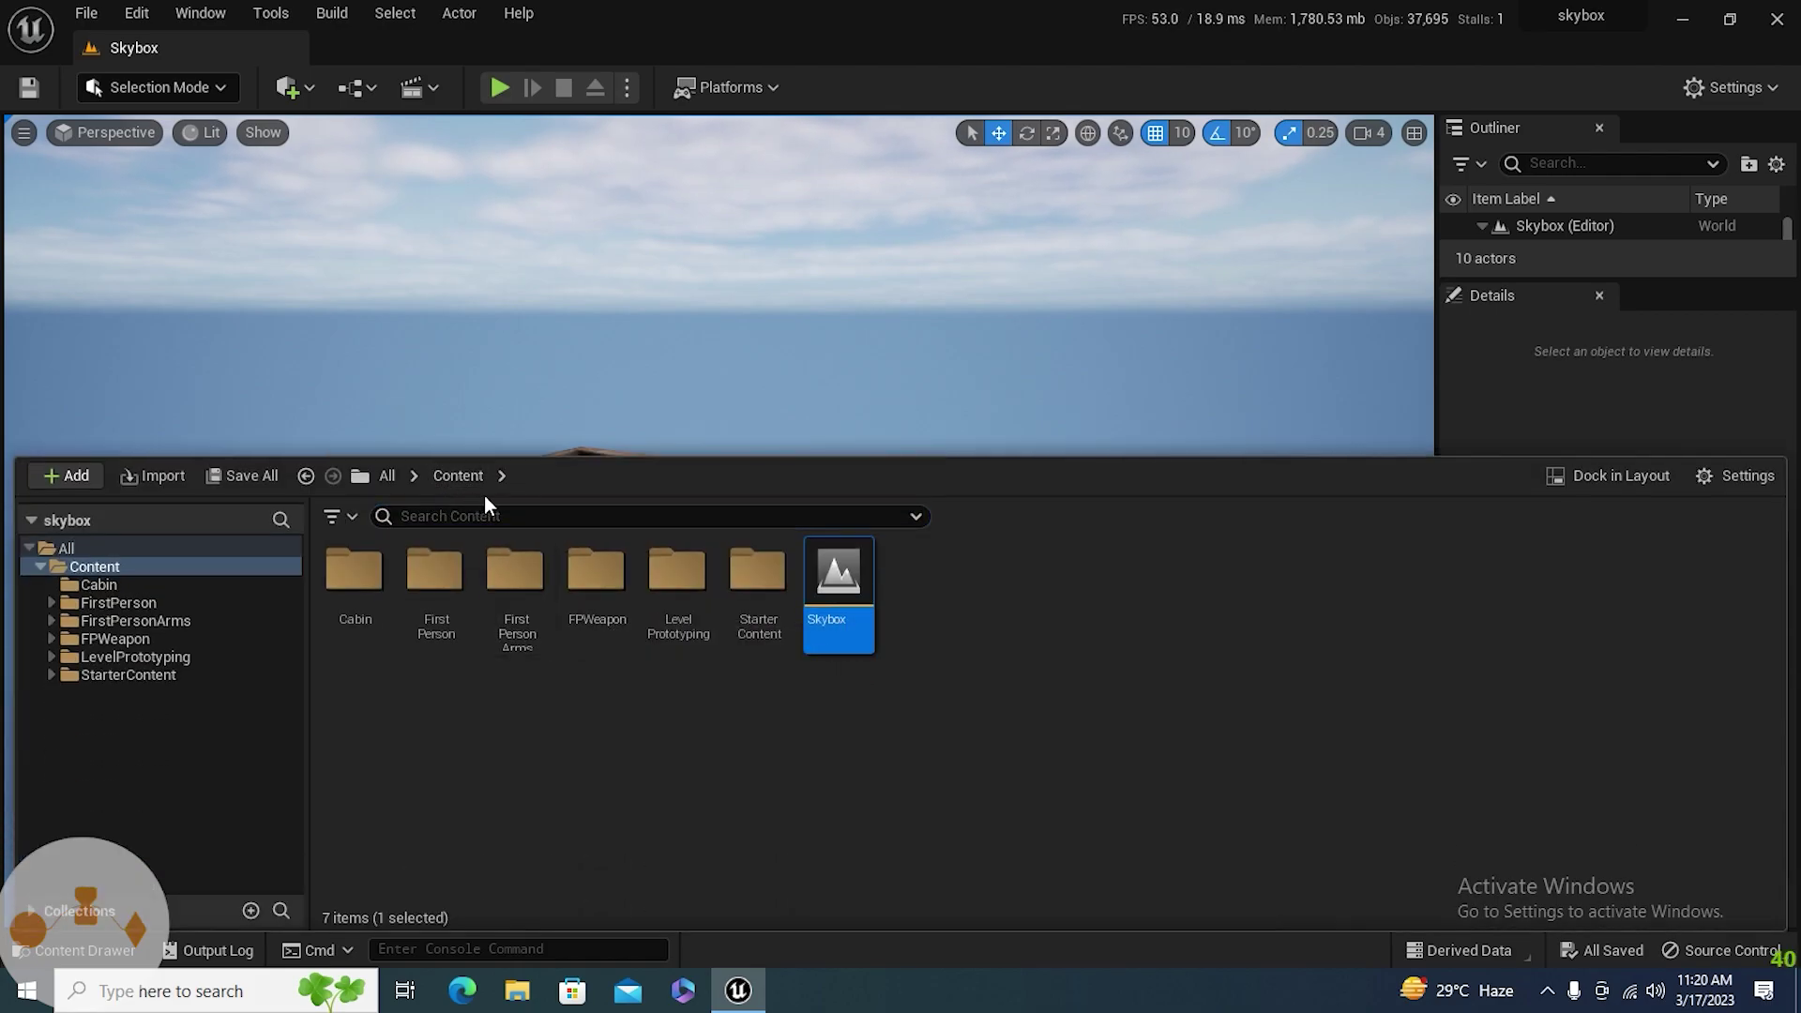
pyautogui.click(598, 679)
pyautogui.doubleClick(367, 626)
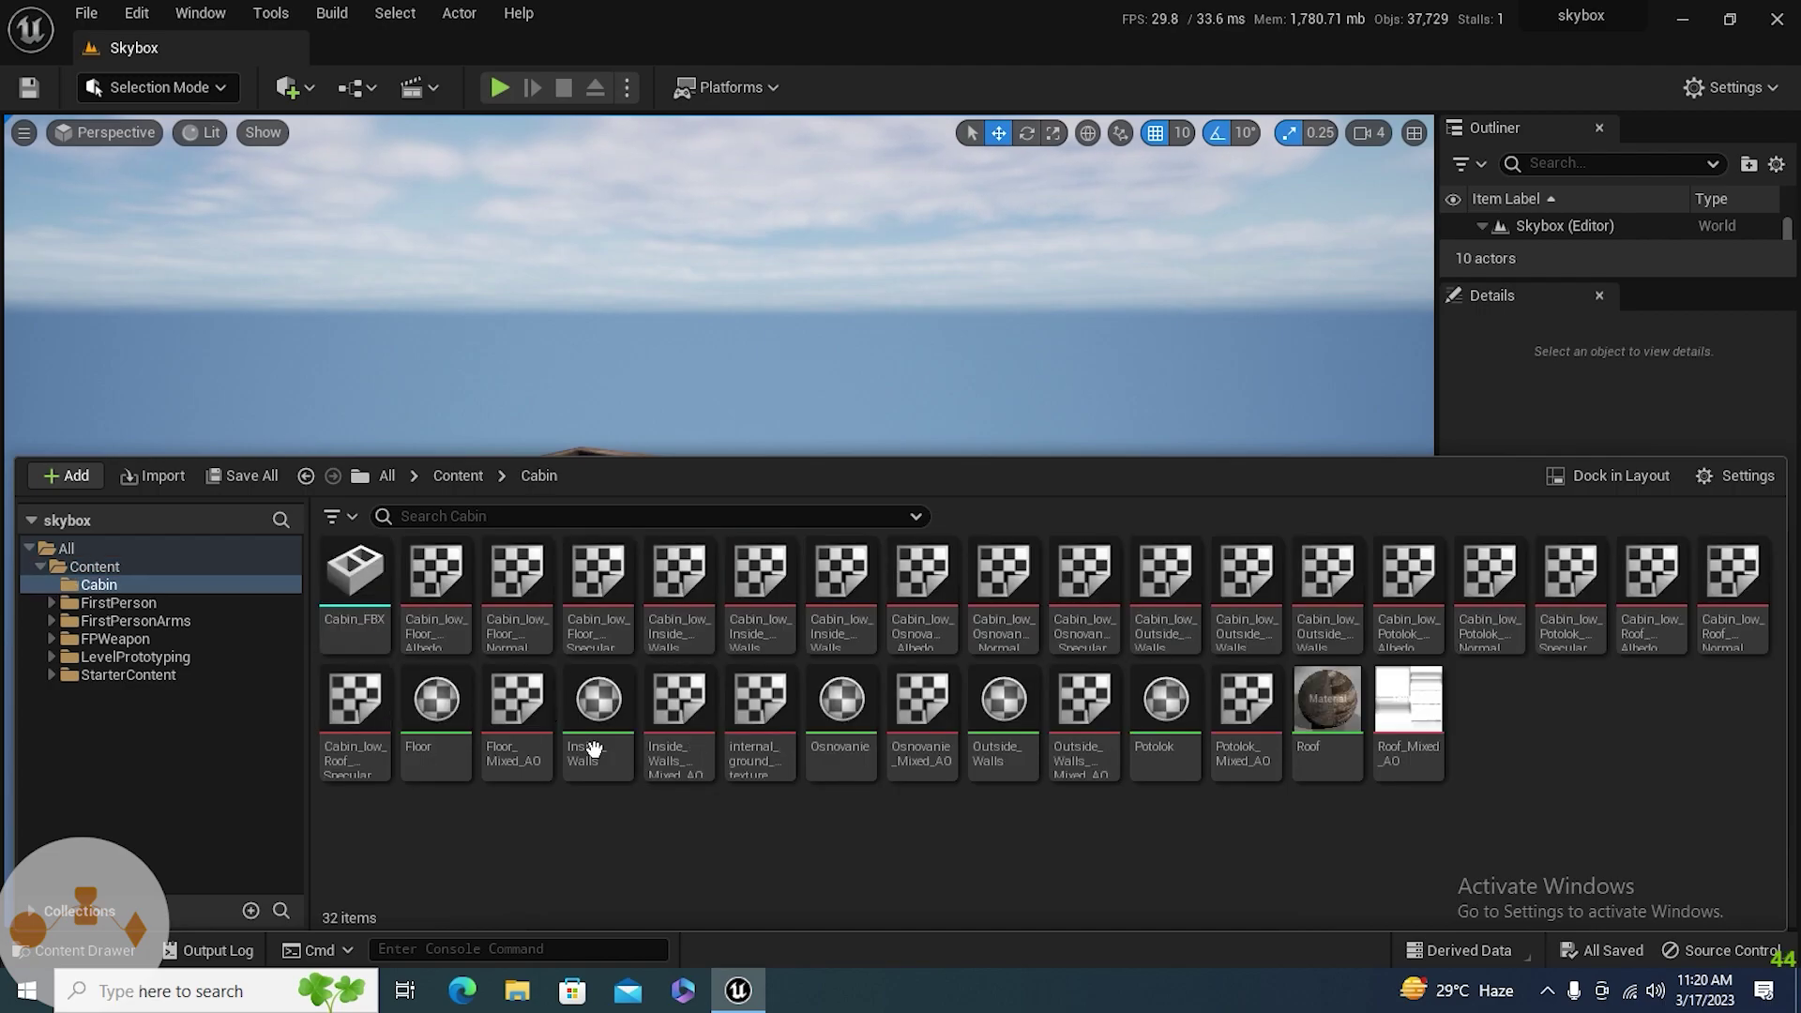
pyautogui.hotkey('alt', 'Left')
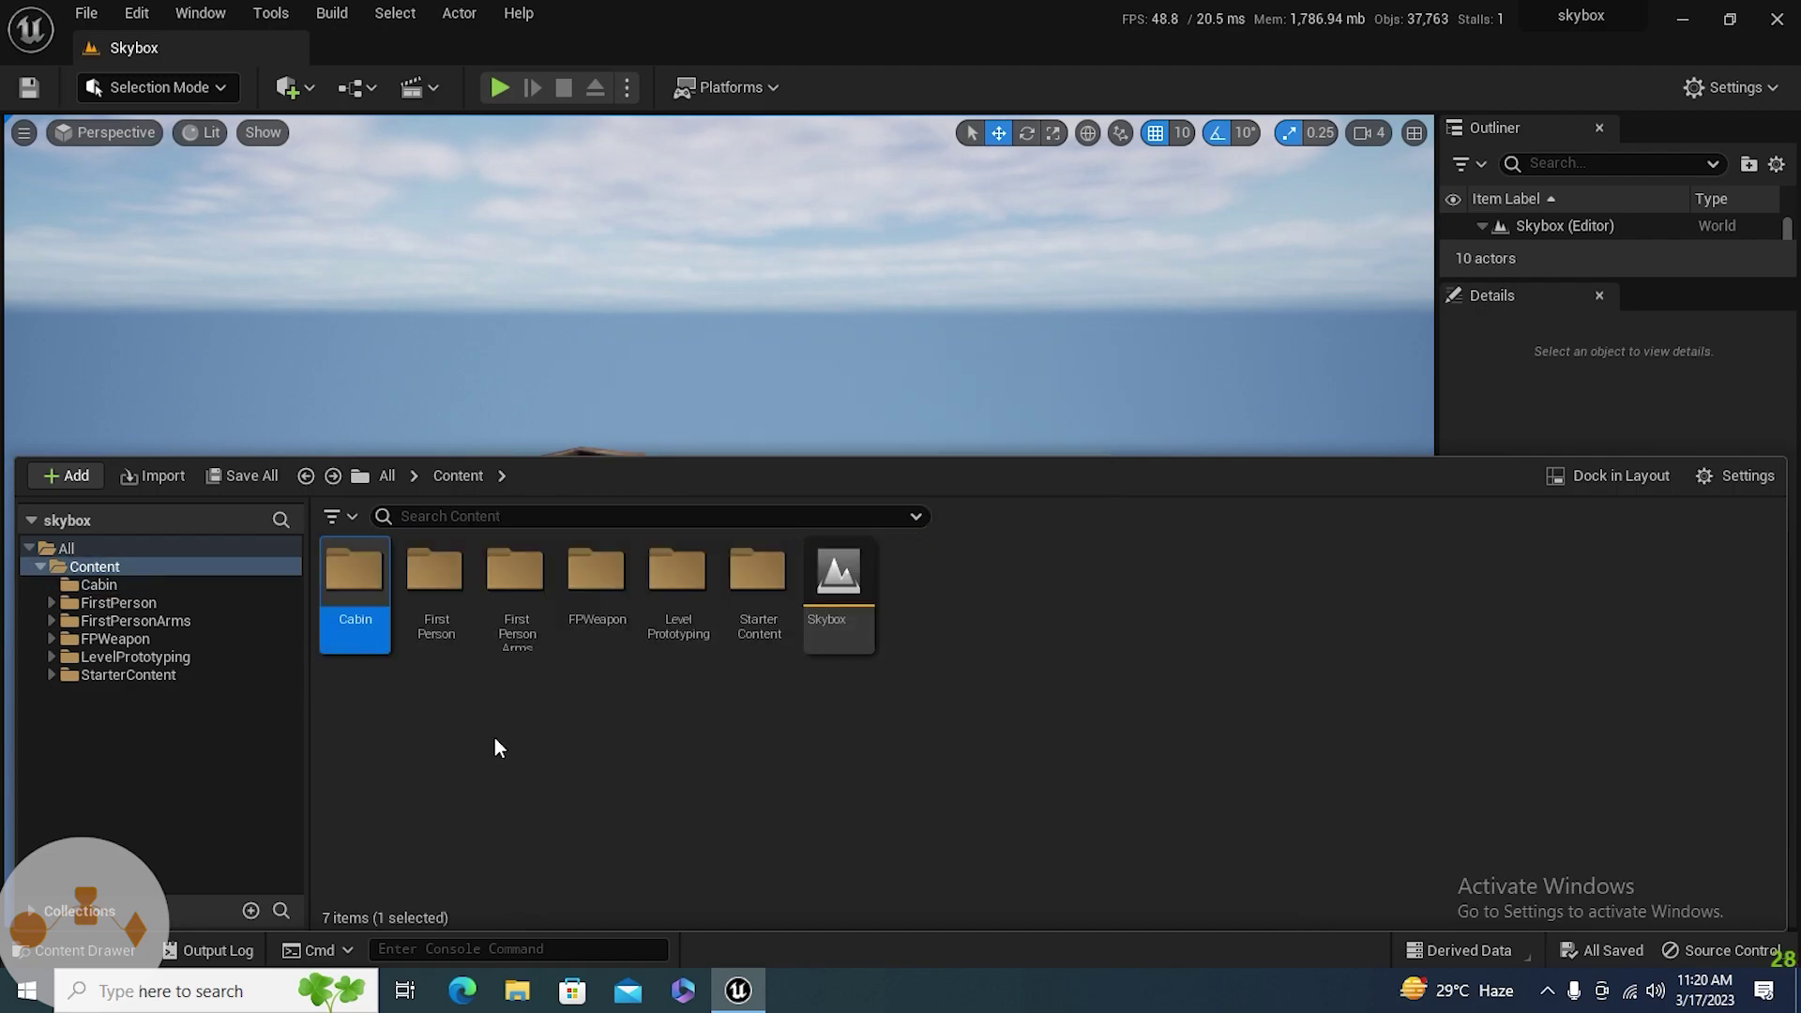
pyautogui.click(493, 738)
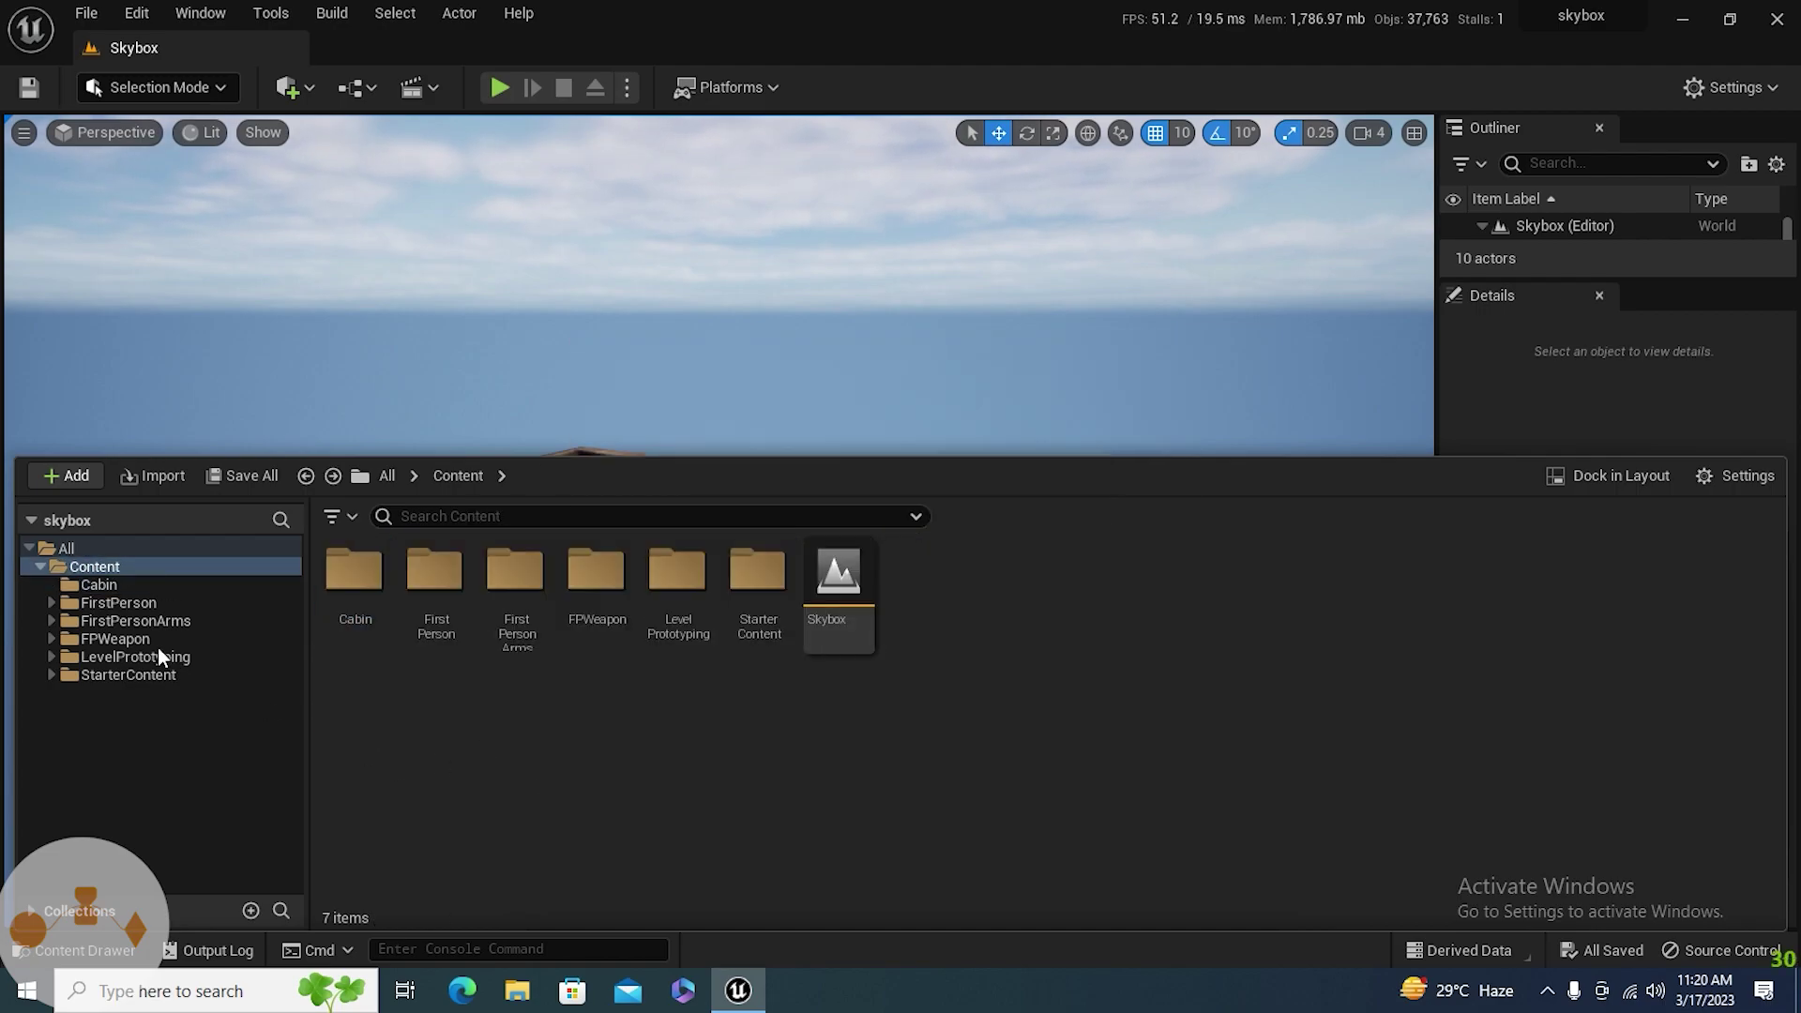
# - Import the scythian_tombs_2_4k HDR file from Downloads into the Content folder
pyautogui.click(140, 480)
pyautogui.moveTo(94, 419); pyautogui.dragTo(69, 432)
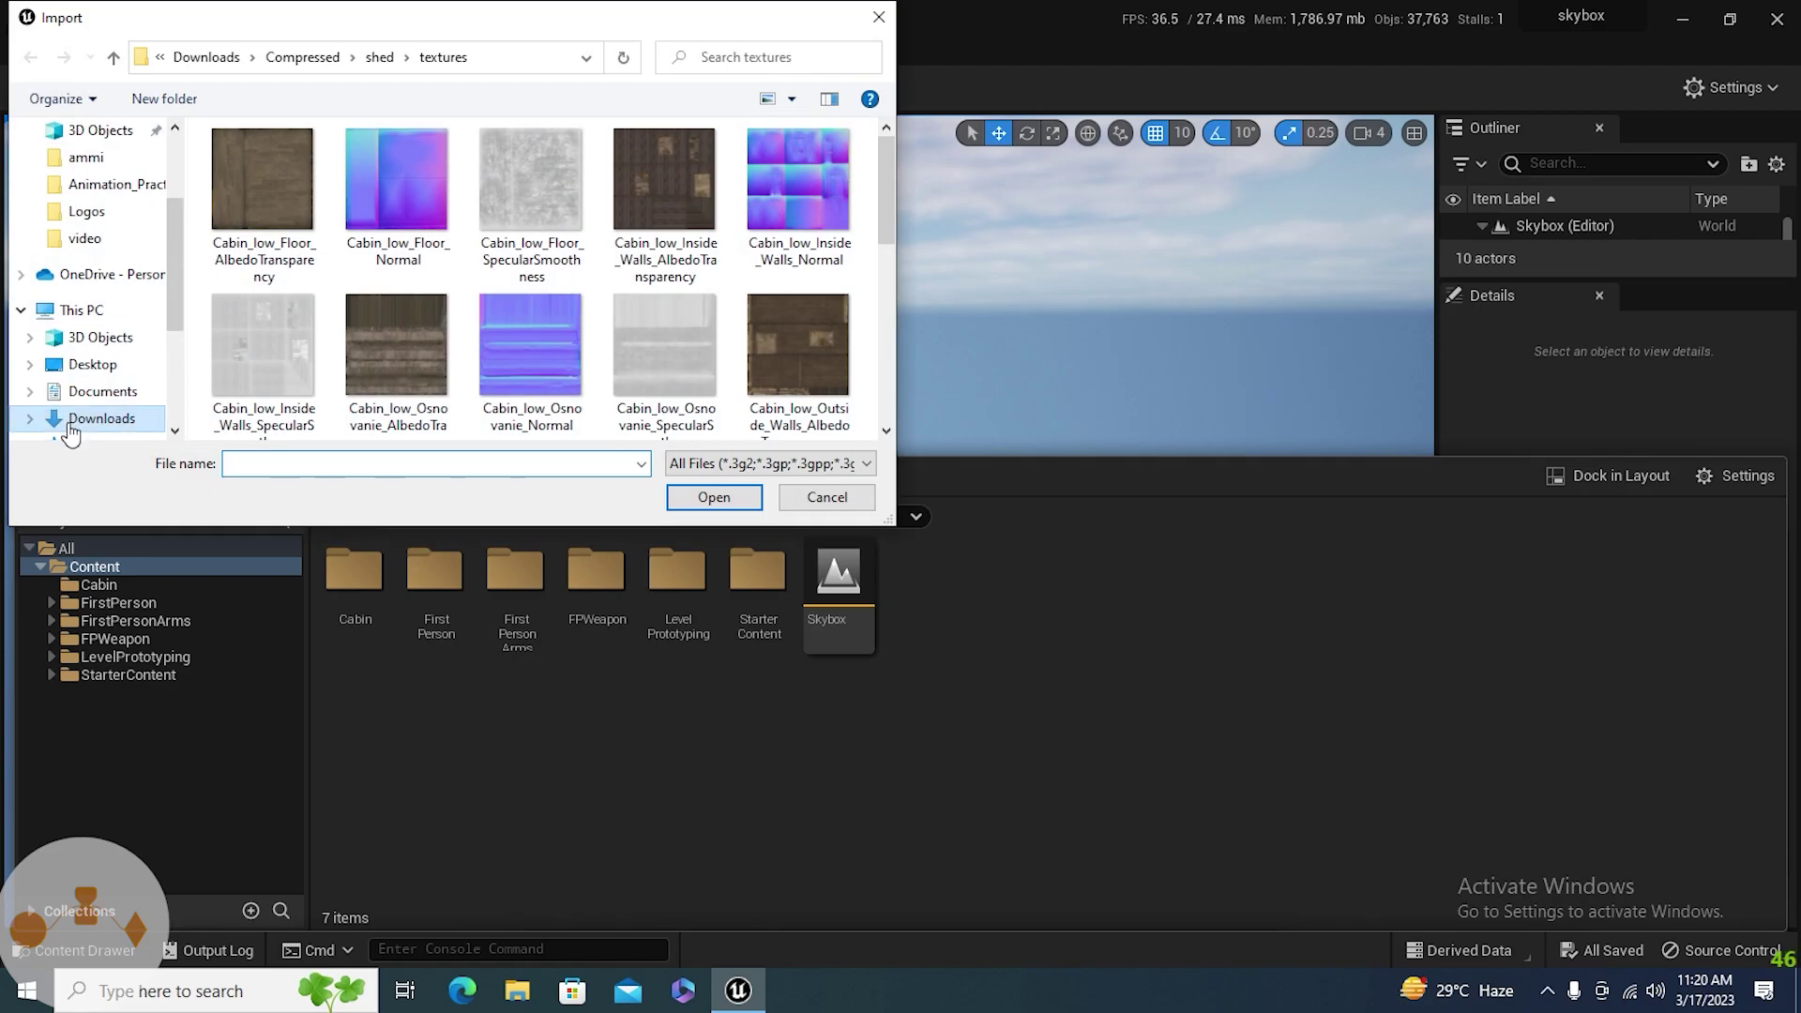
pyautogui.click(70, 430)
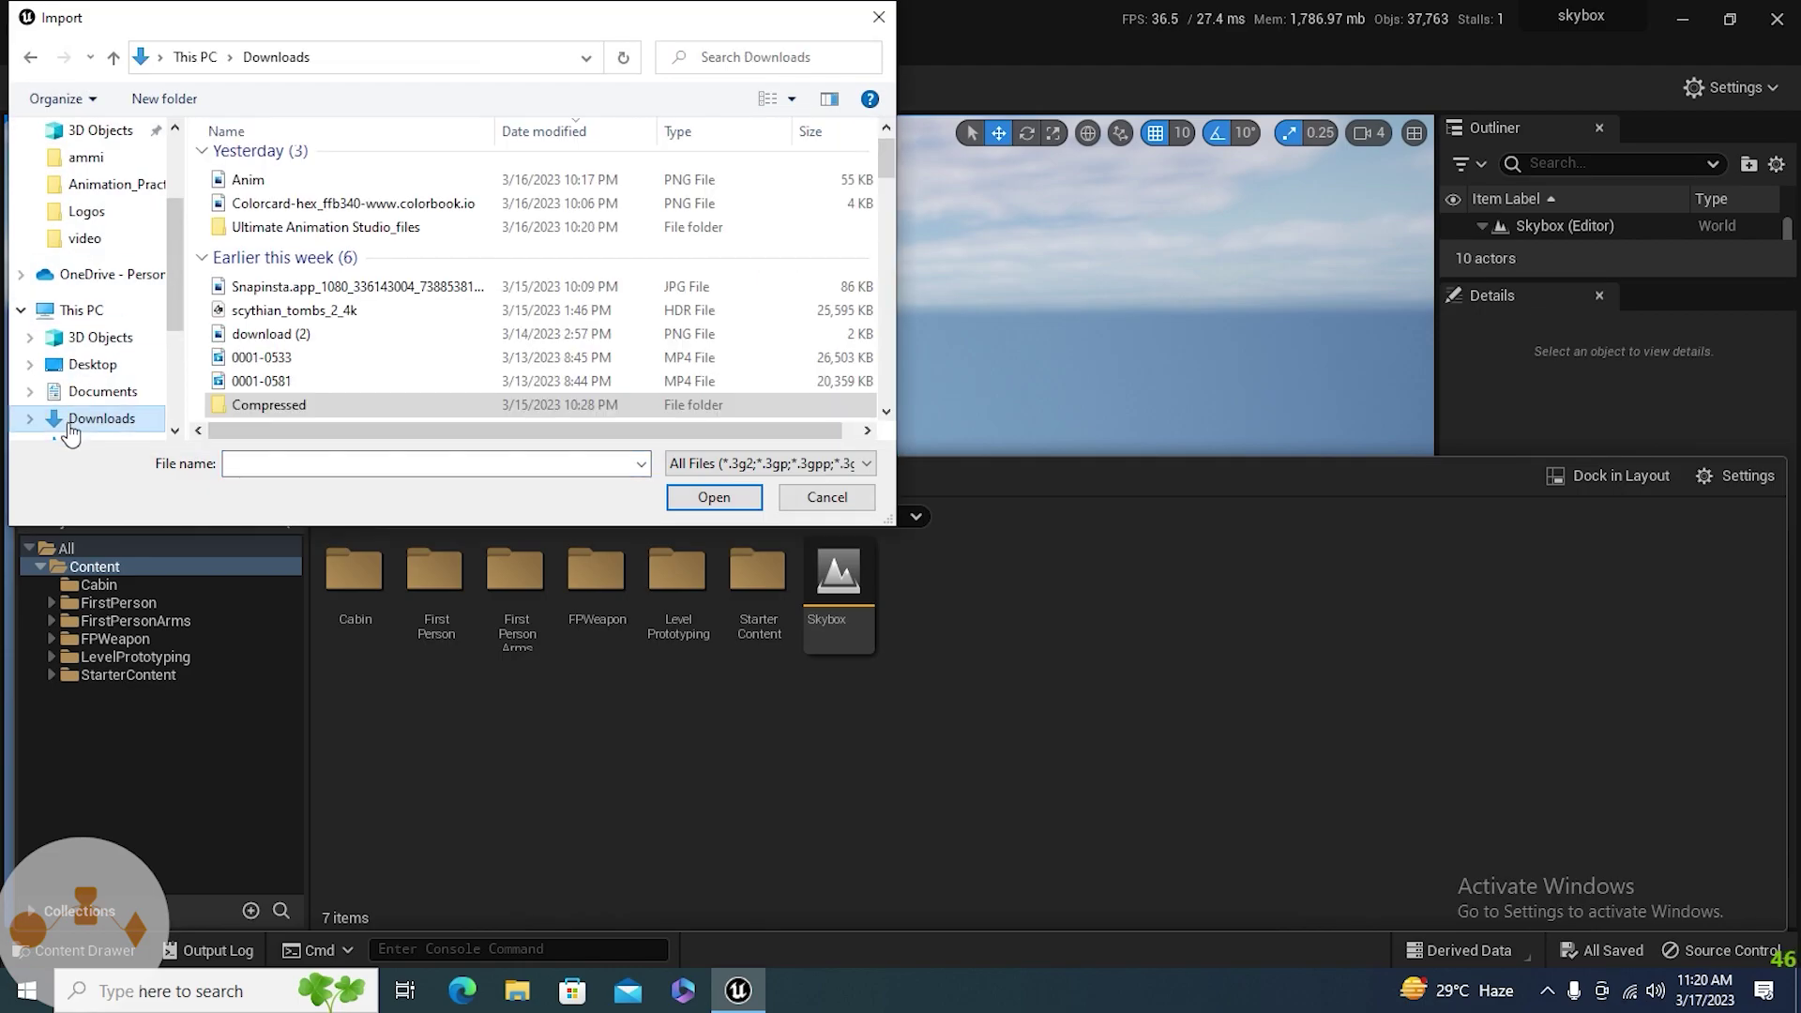
pyautogui.doubleClick(277, 313)
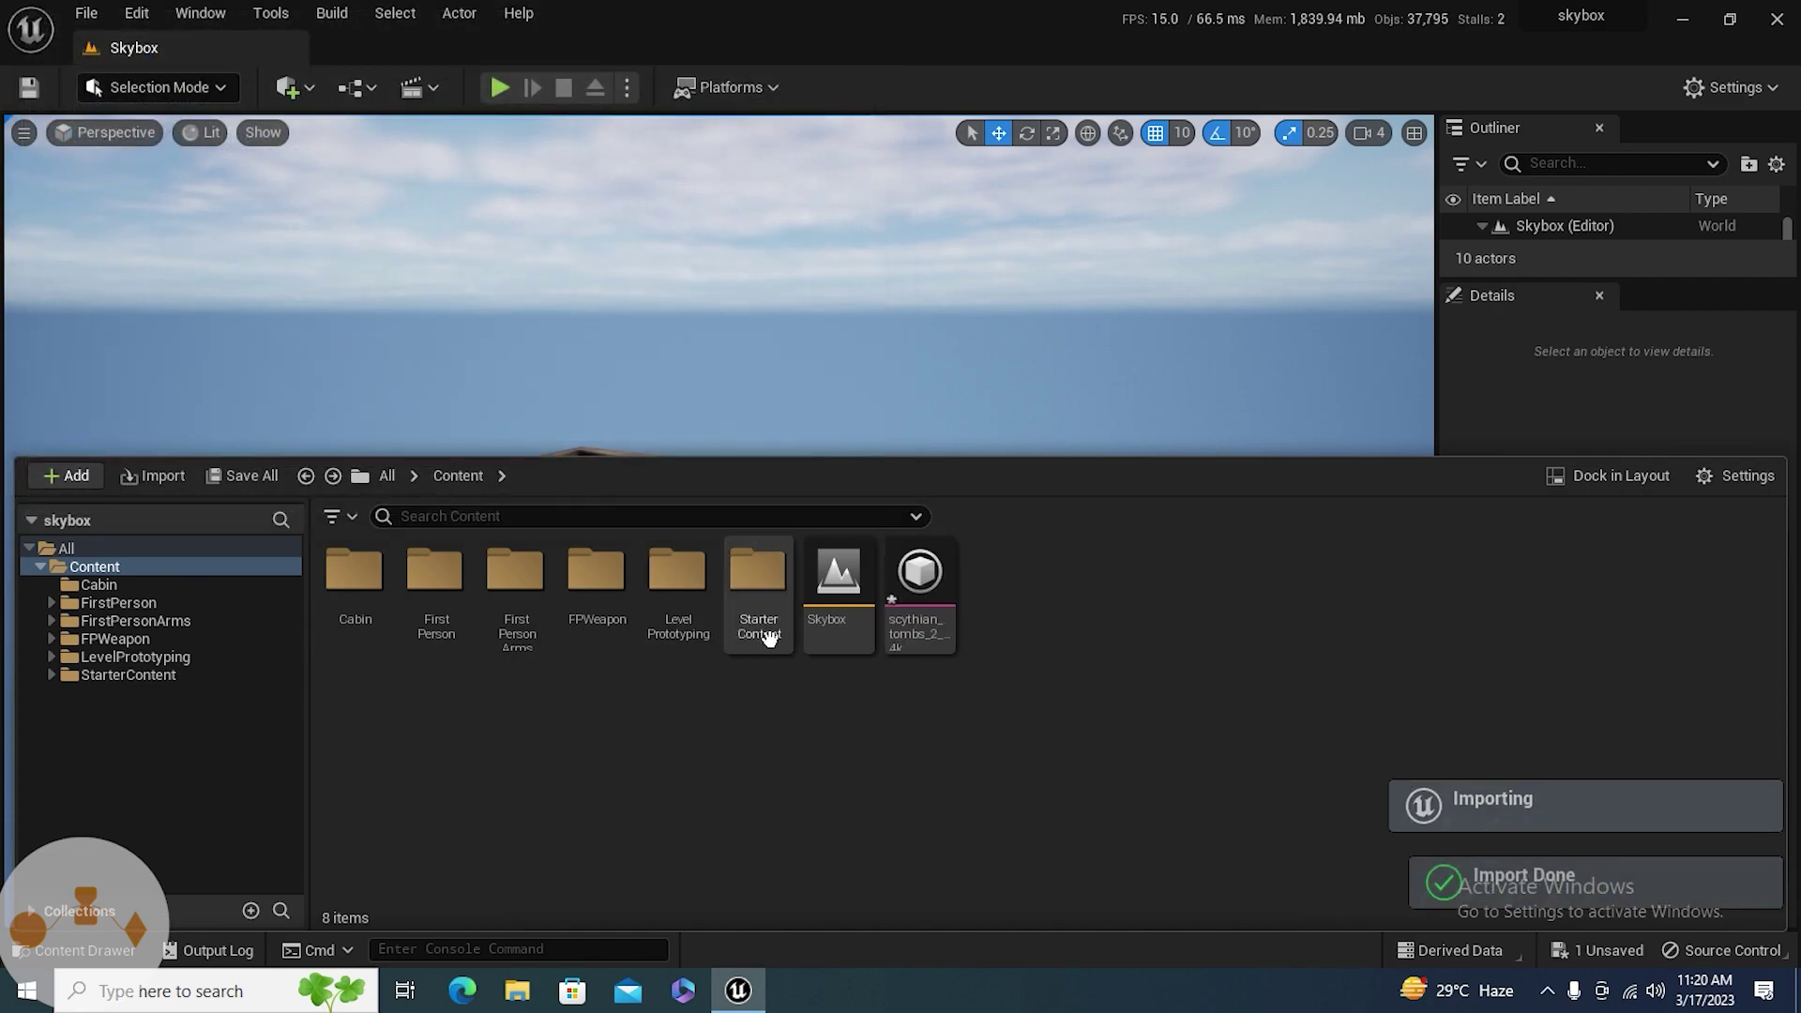
# - Open the imported scythian_tombs_2_4k texture and set its Mip Gen Settings to NoMipmaps
pyautogui.moveTo(896, 642)
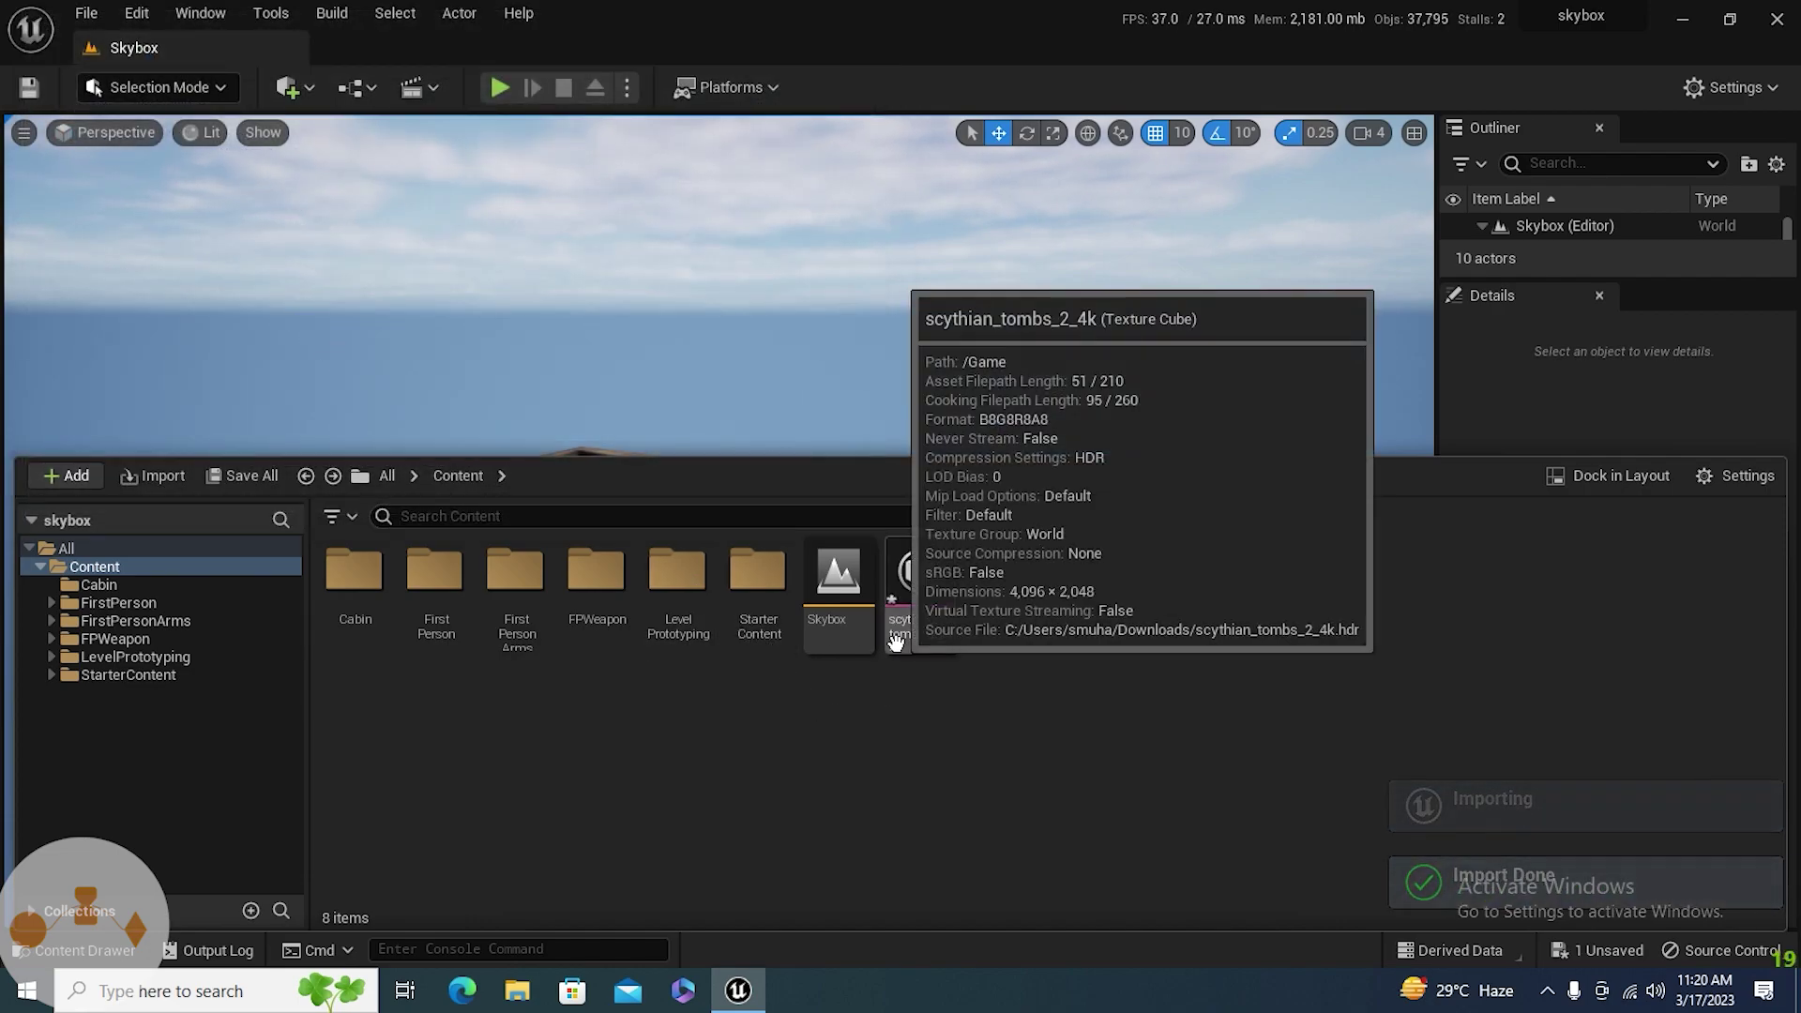
pyautogui.click(909, 642)
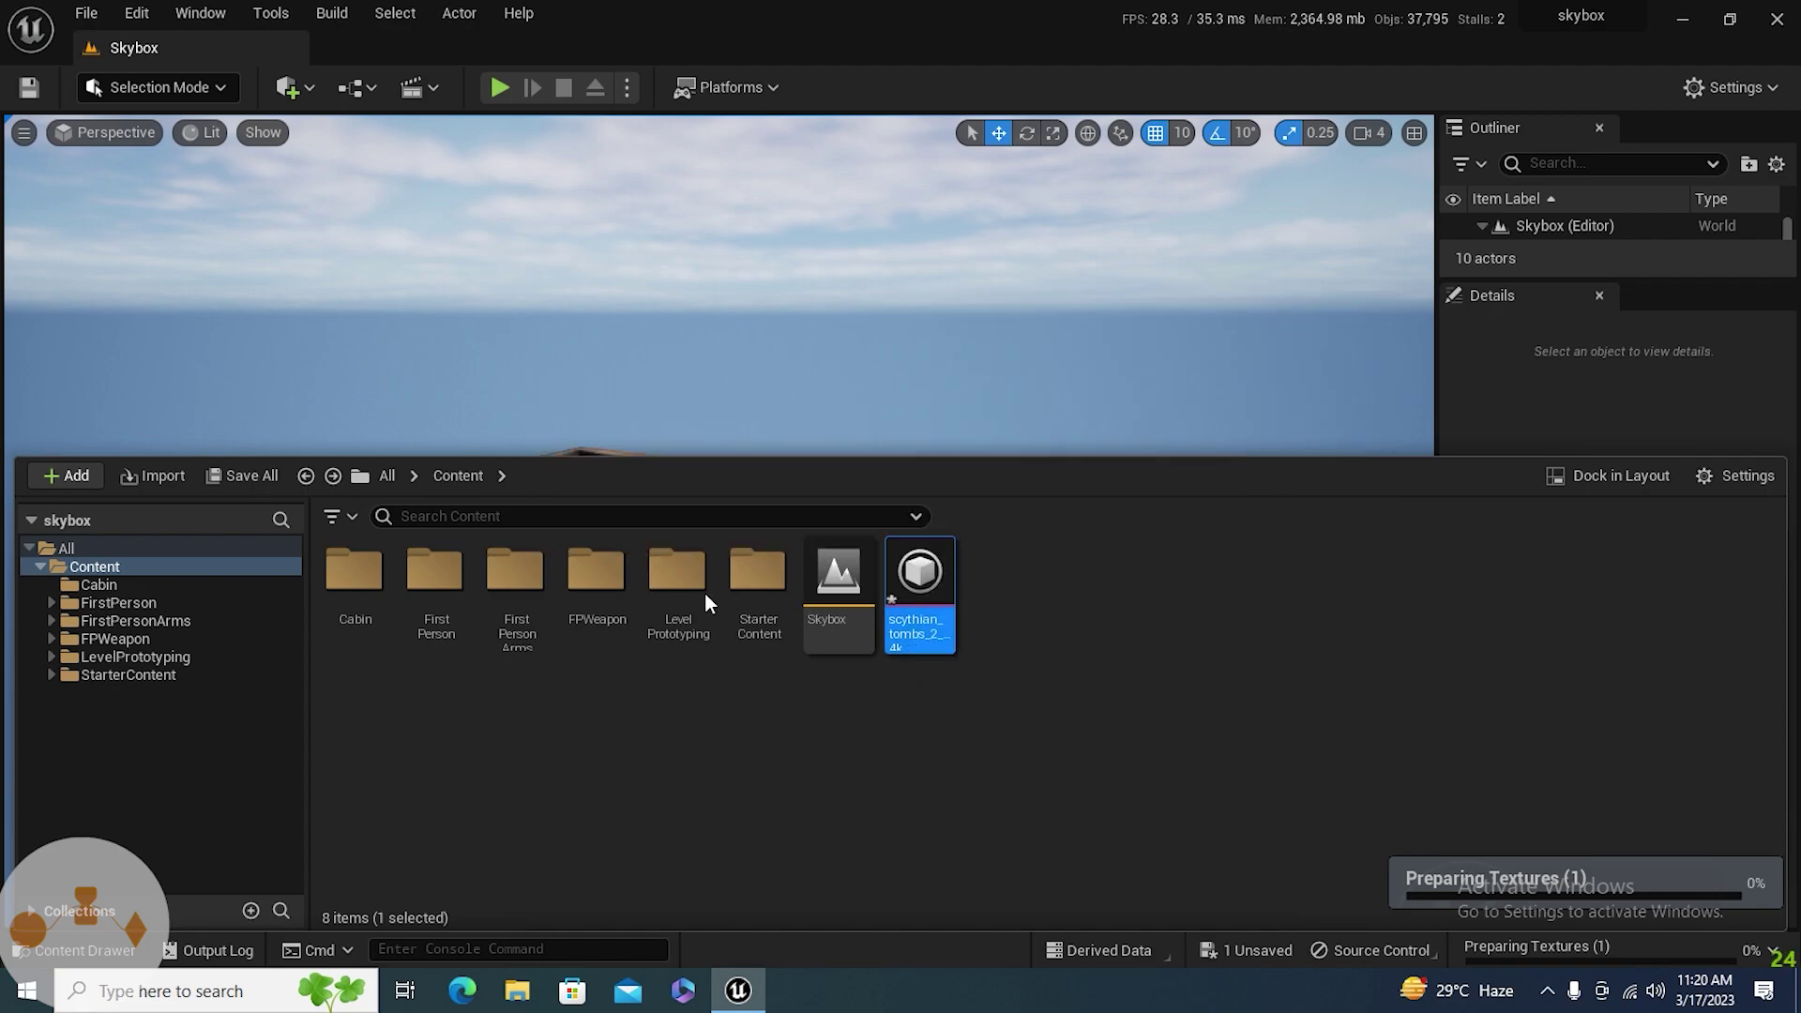
pyautogui.doubleClick(936, 594)
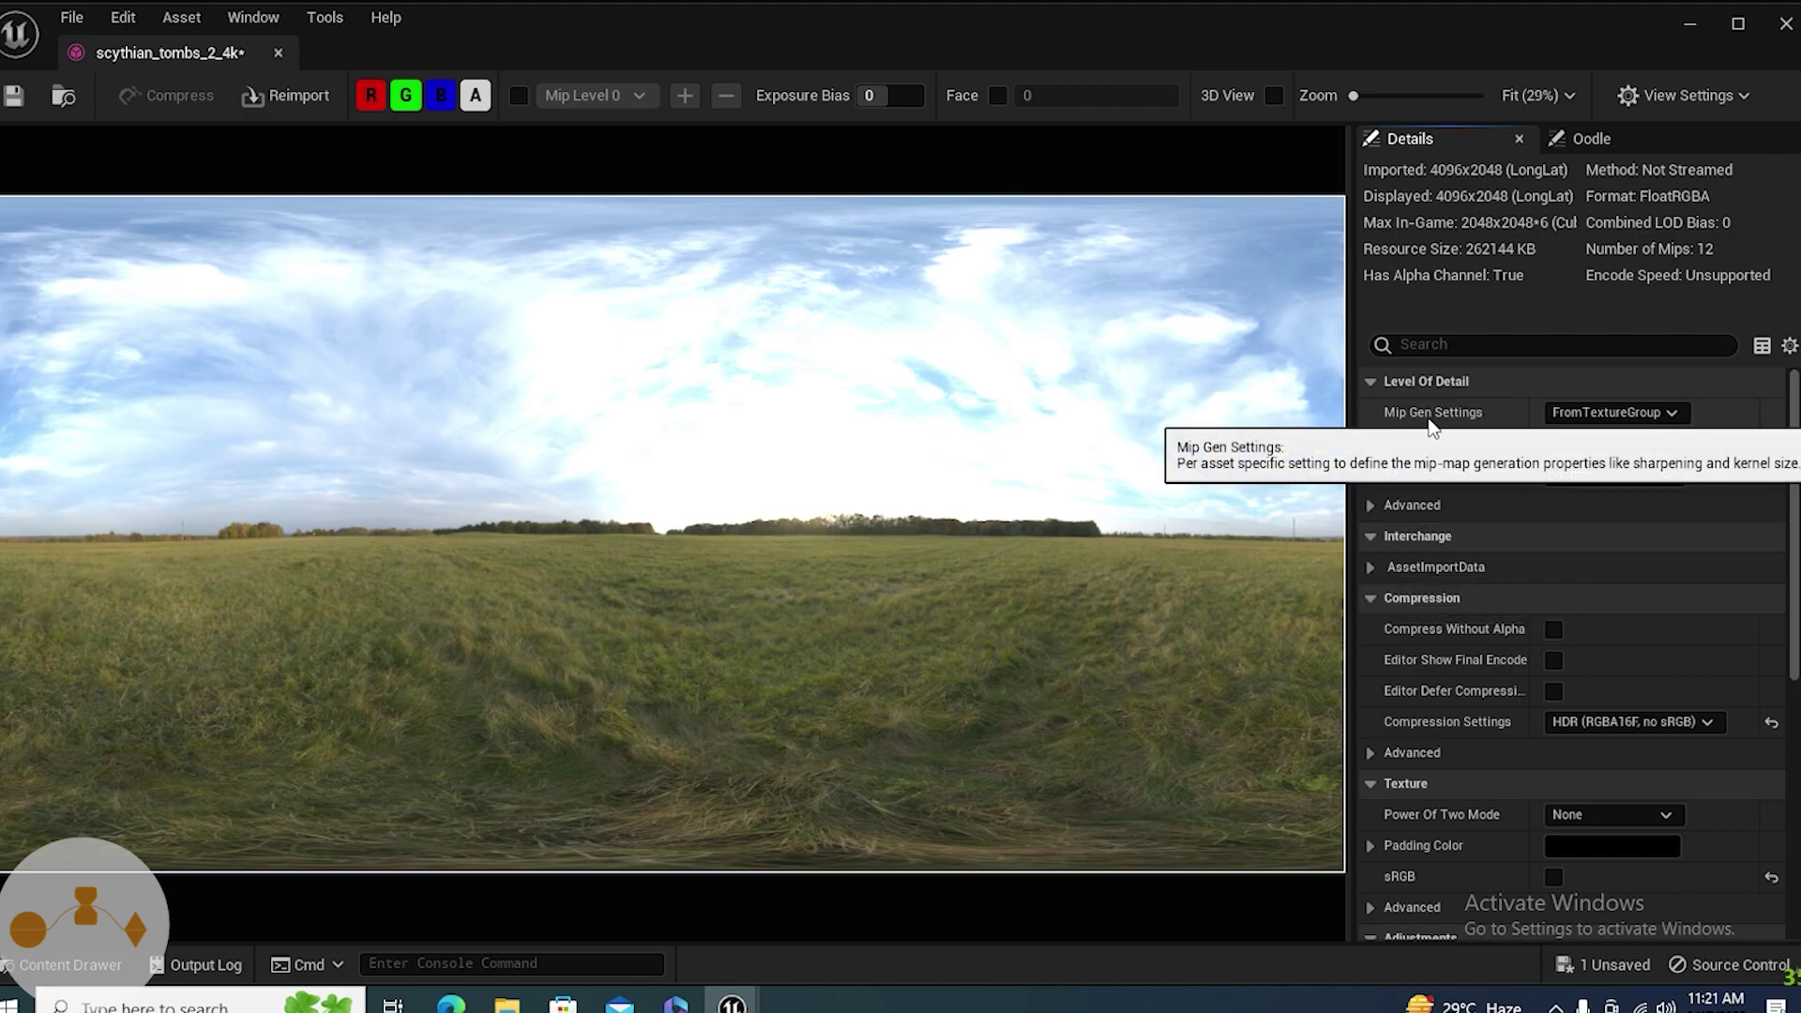
pyautogui.click(1607, 413)
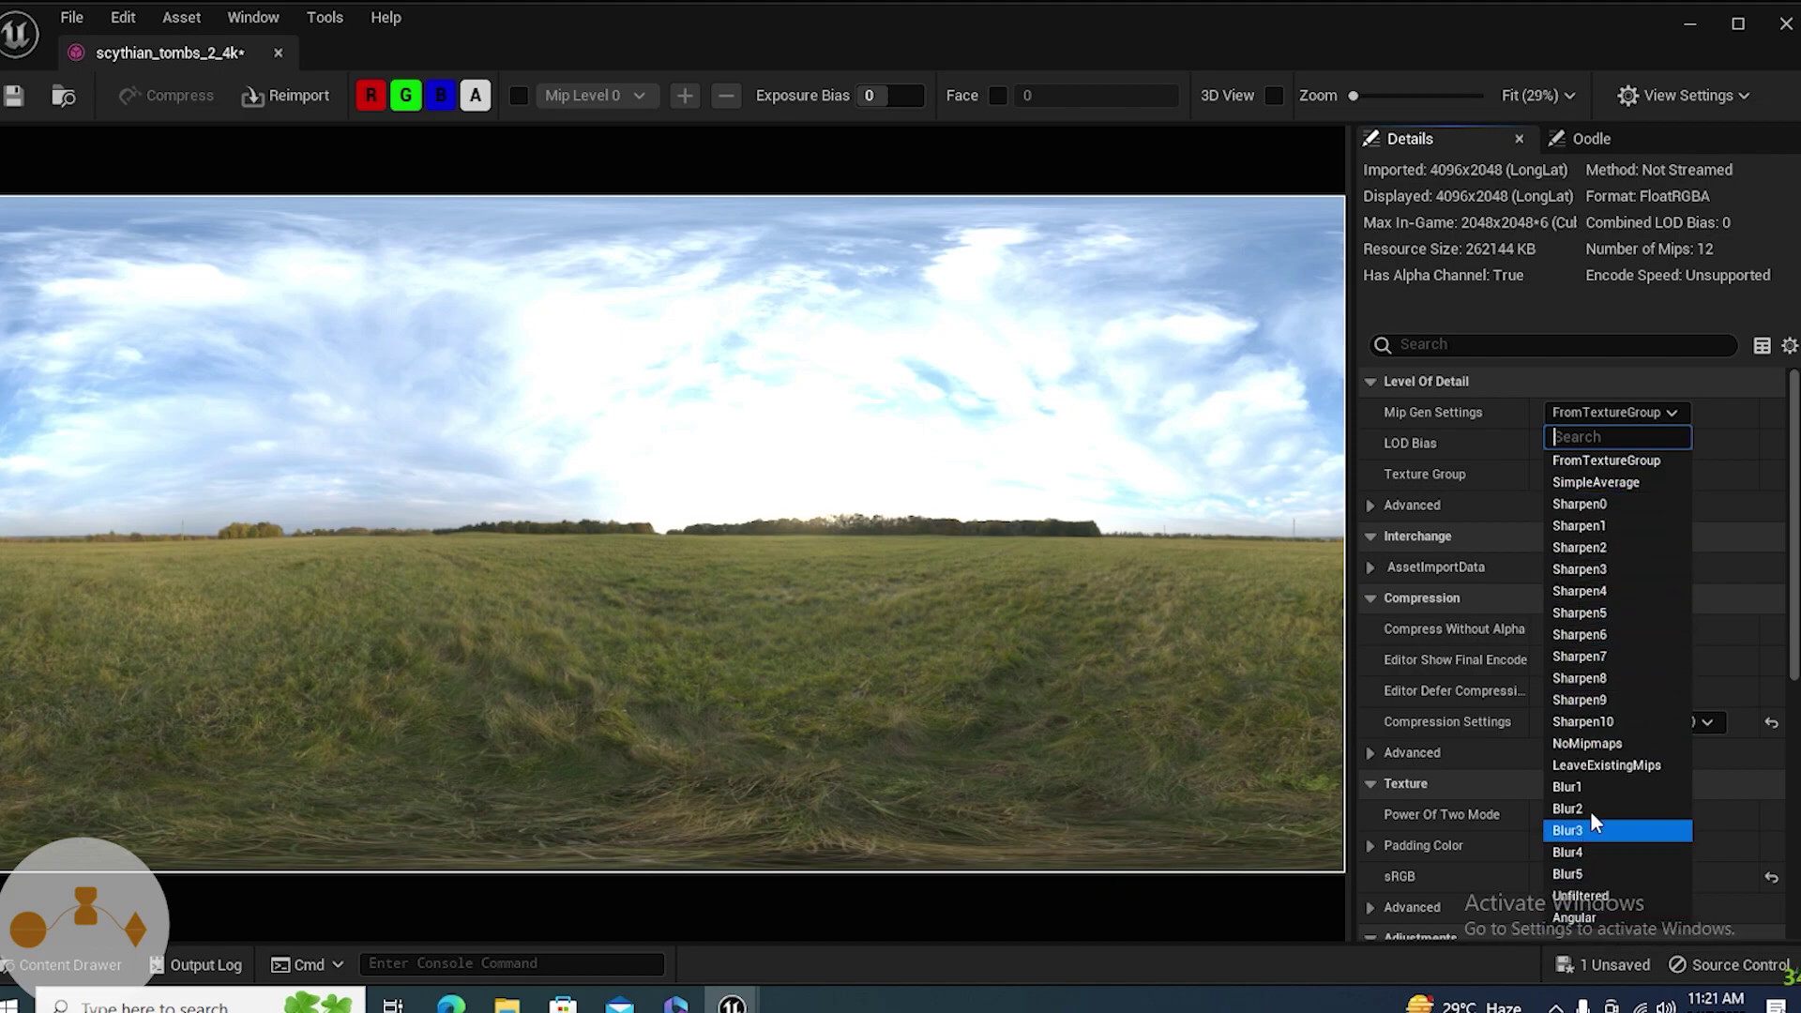
pyautogui.click(1598, 743)
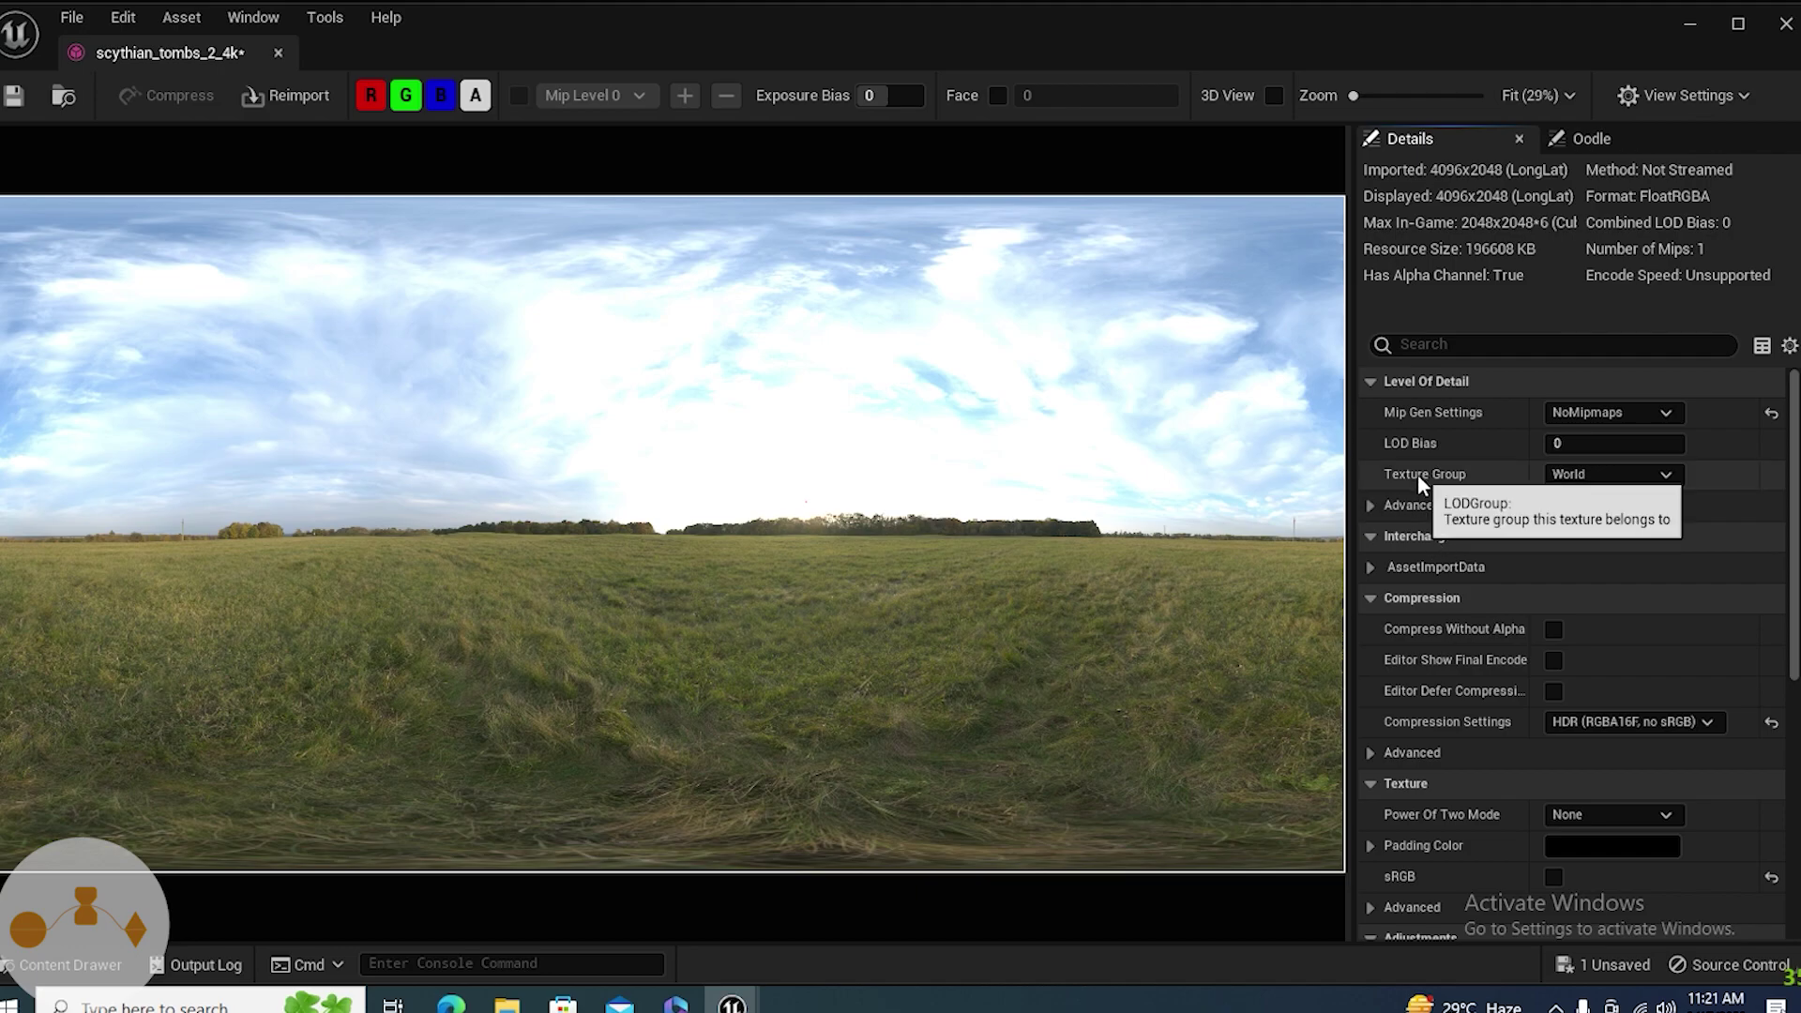
# - Set the texture's Texture Group to Skybox, and save and close the texture asset
pyautogui.click(1566, 477)
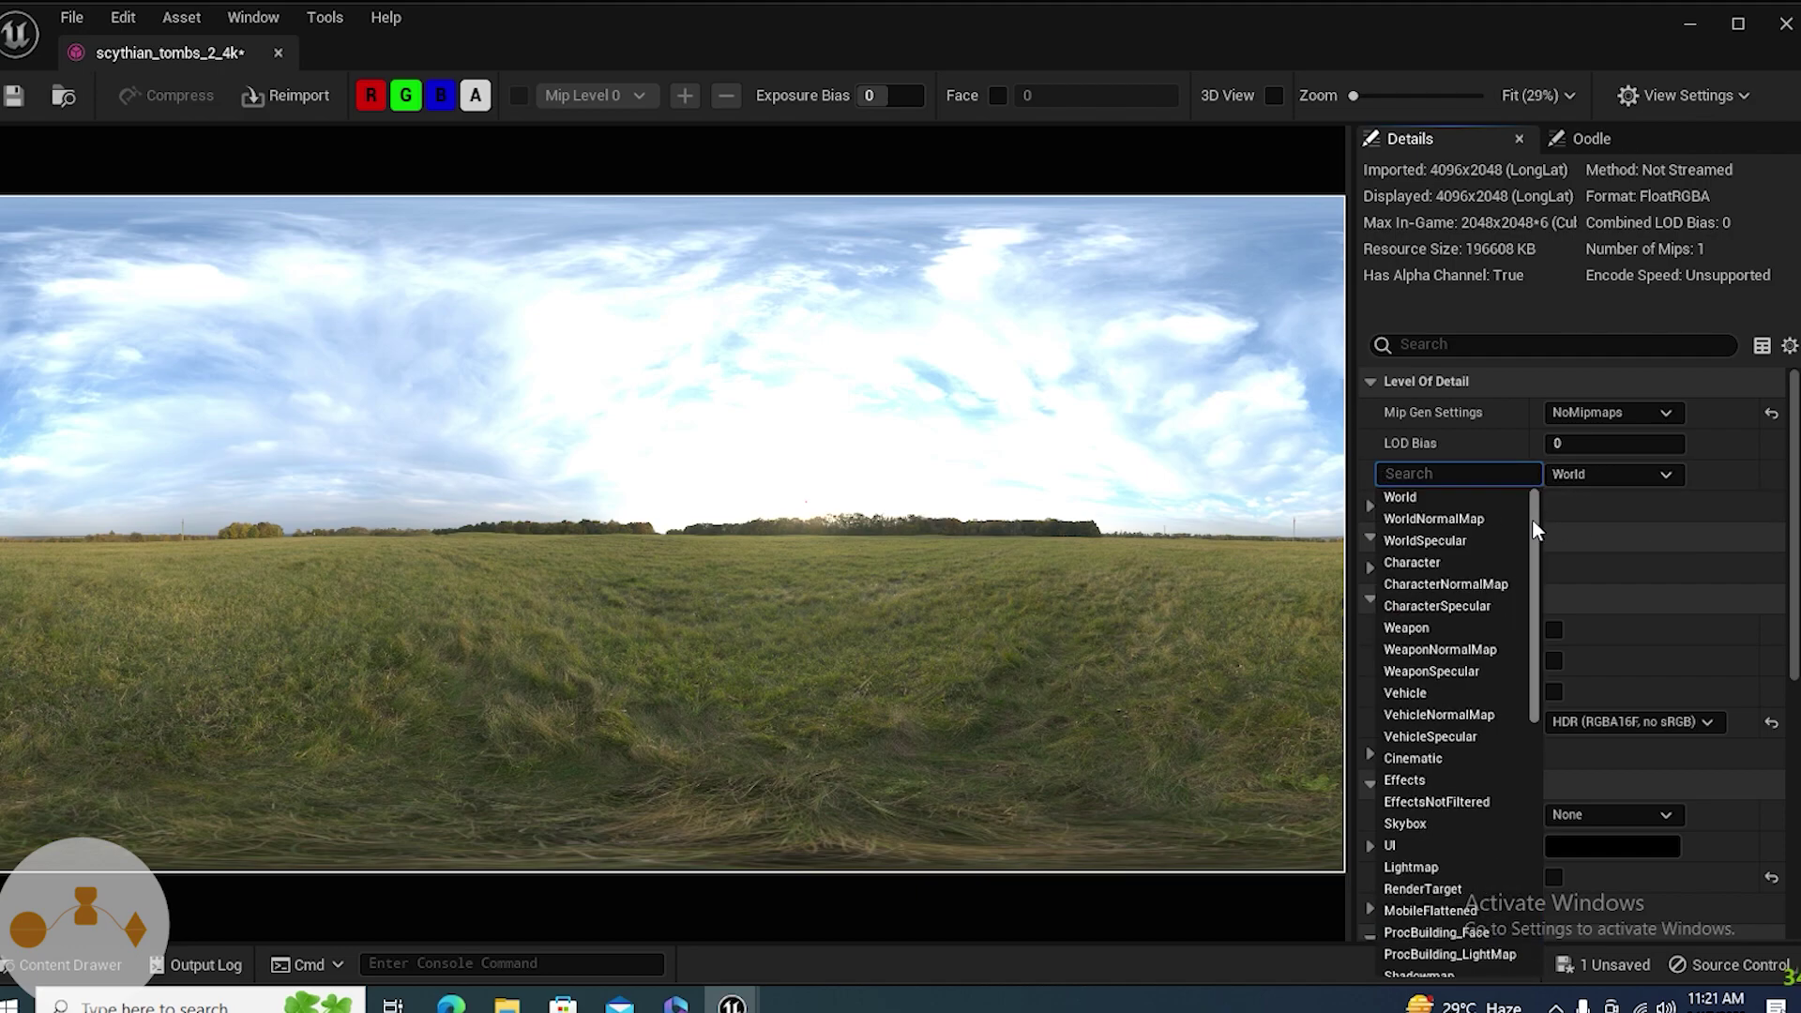
pyautogui.click(1410, 825)
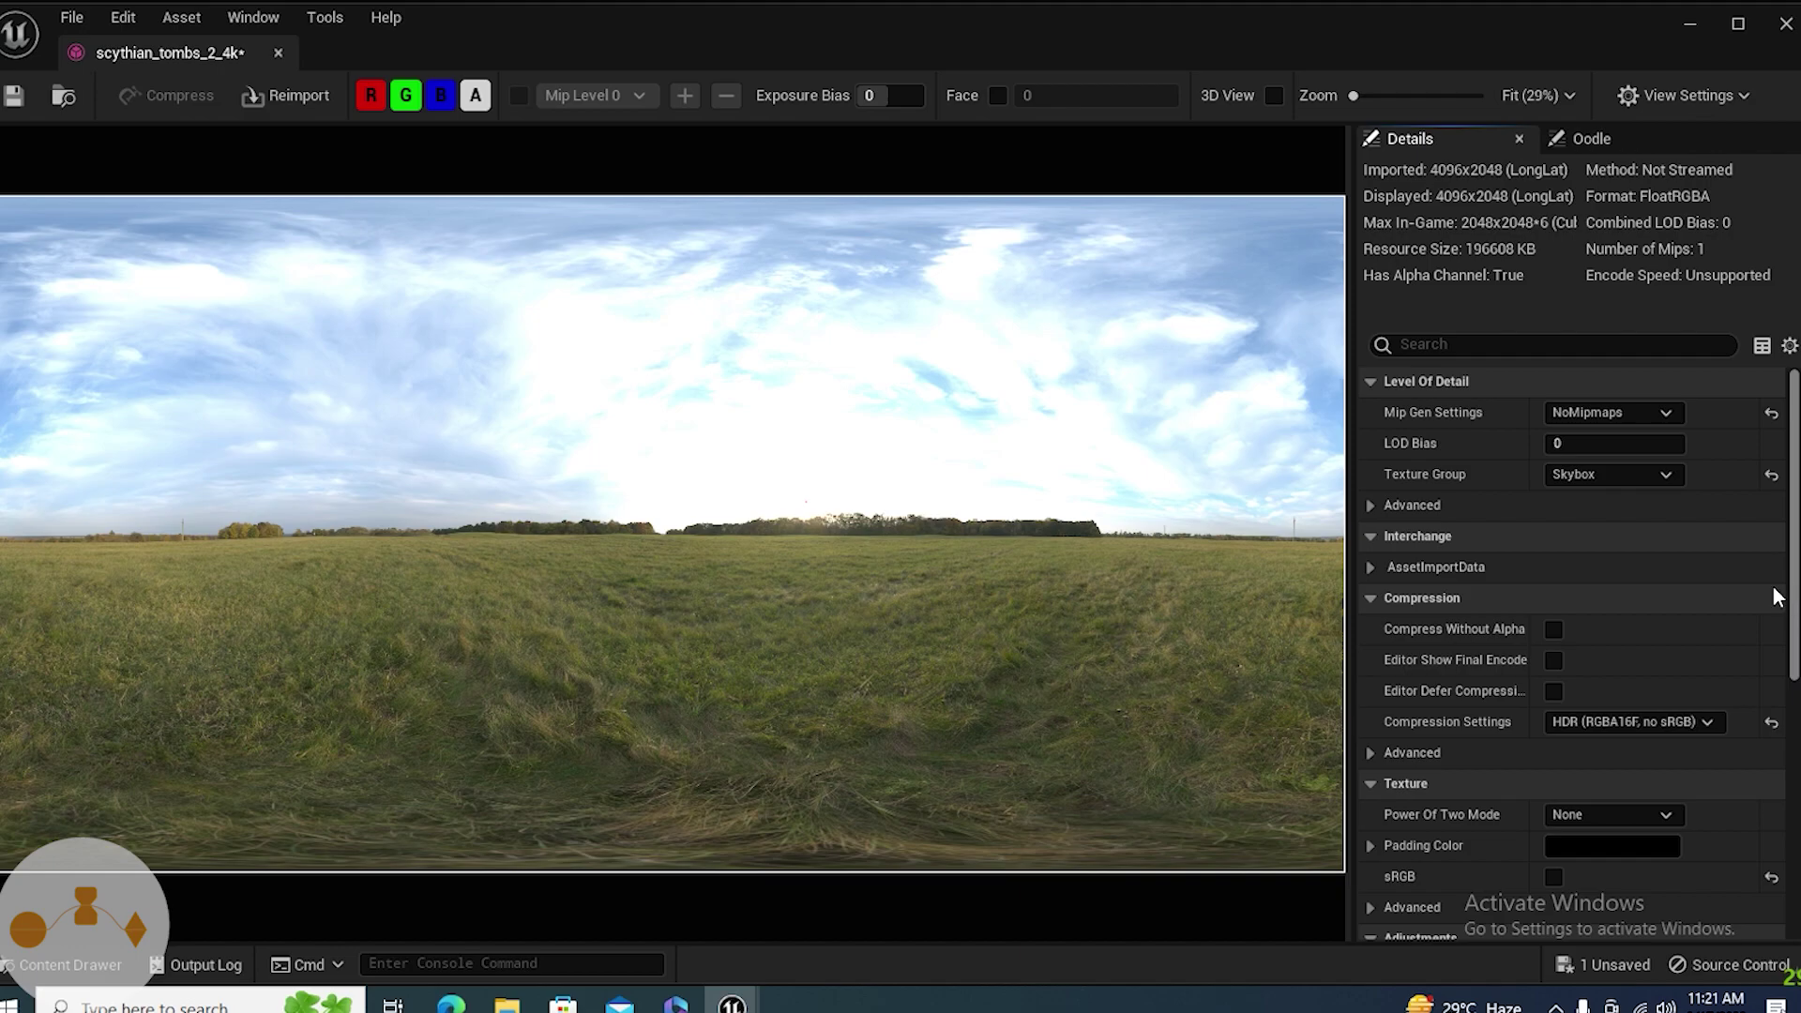
pyautogui.click(13, 95)
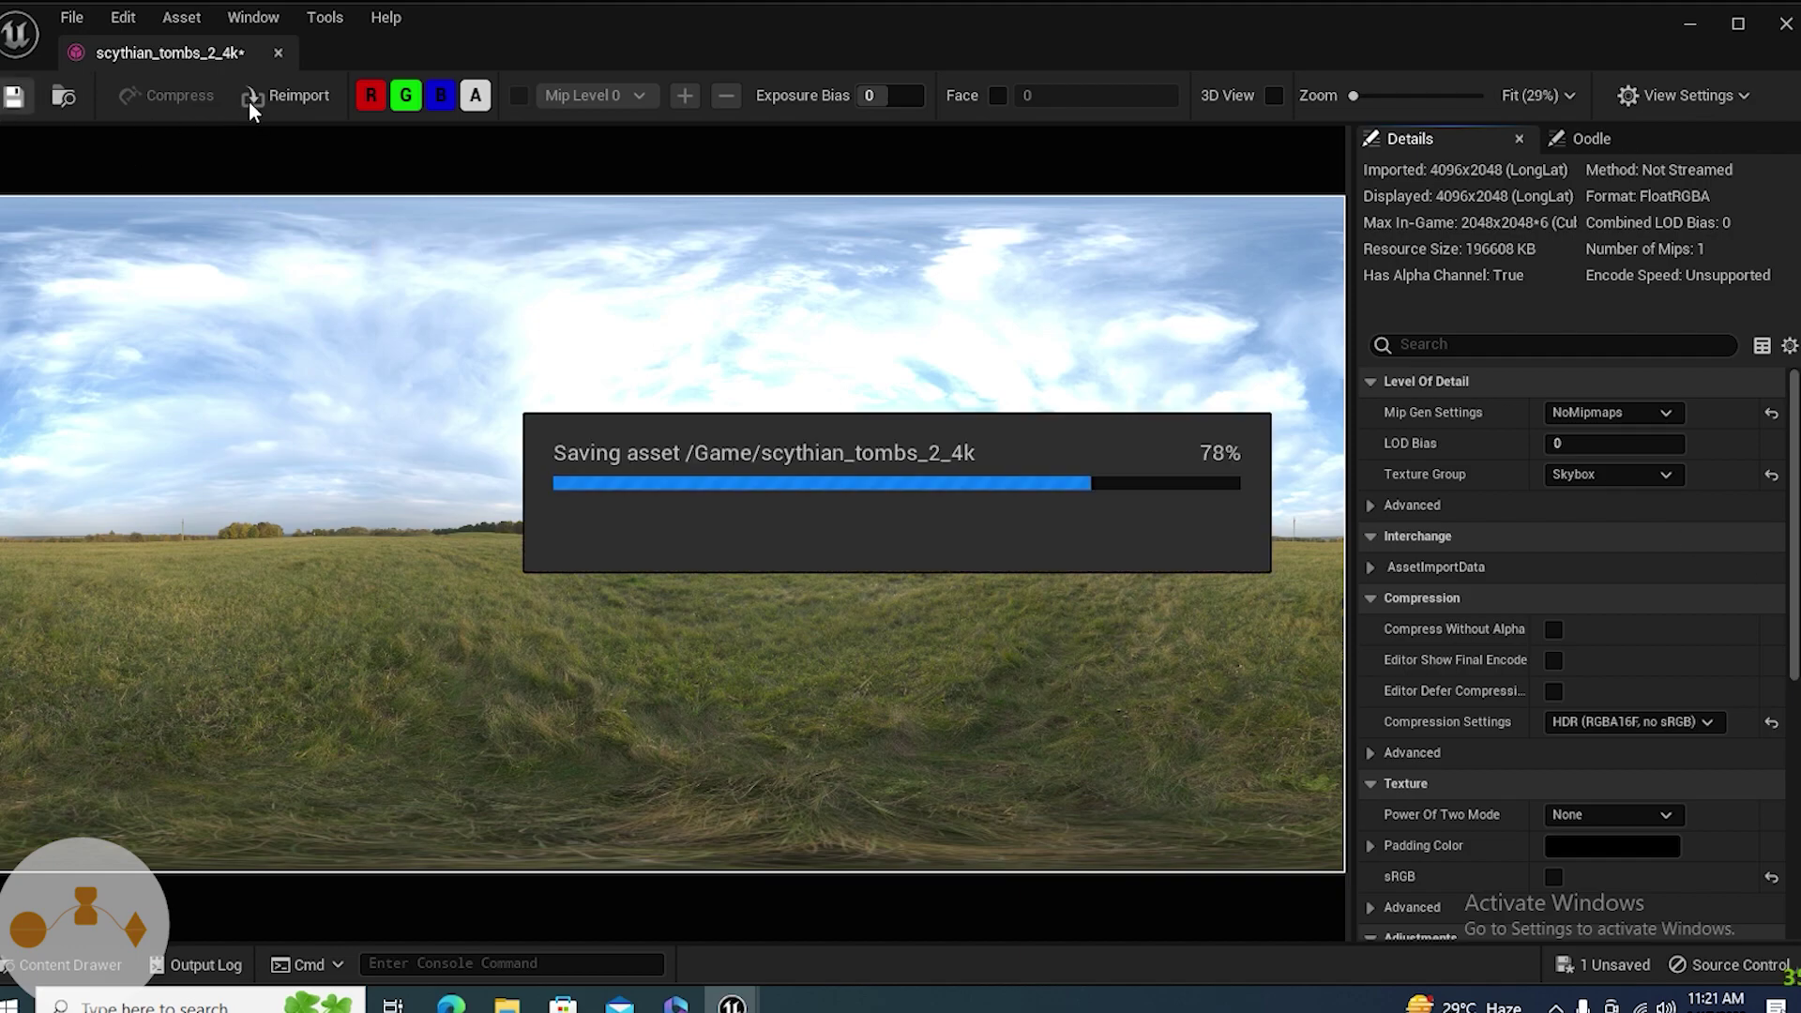
pyautogui.click(278, 53)
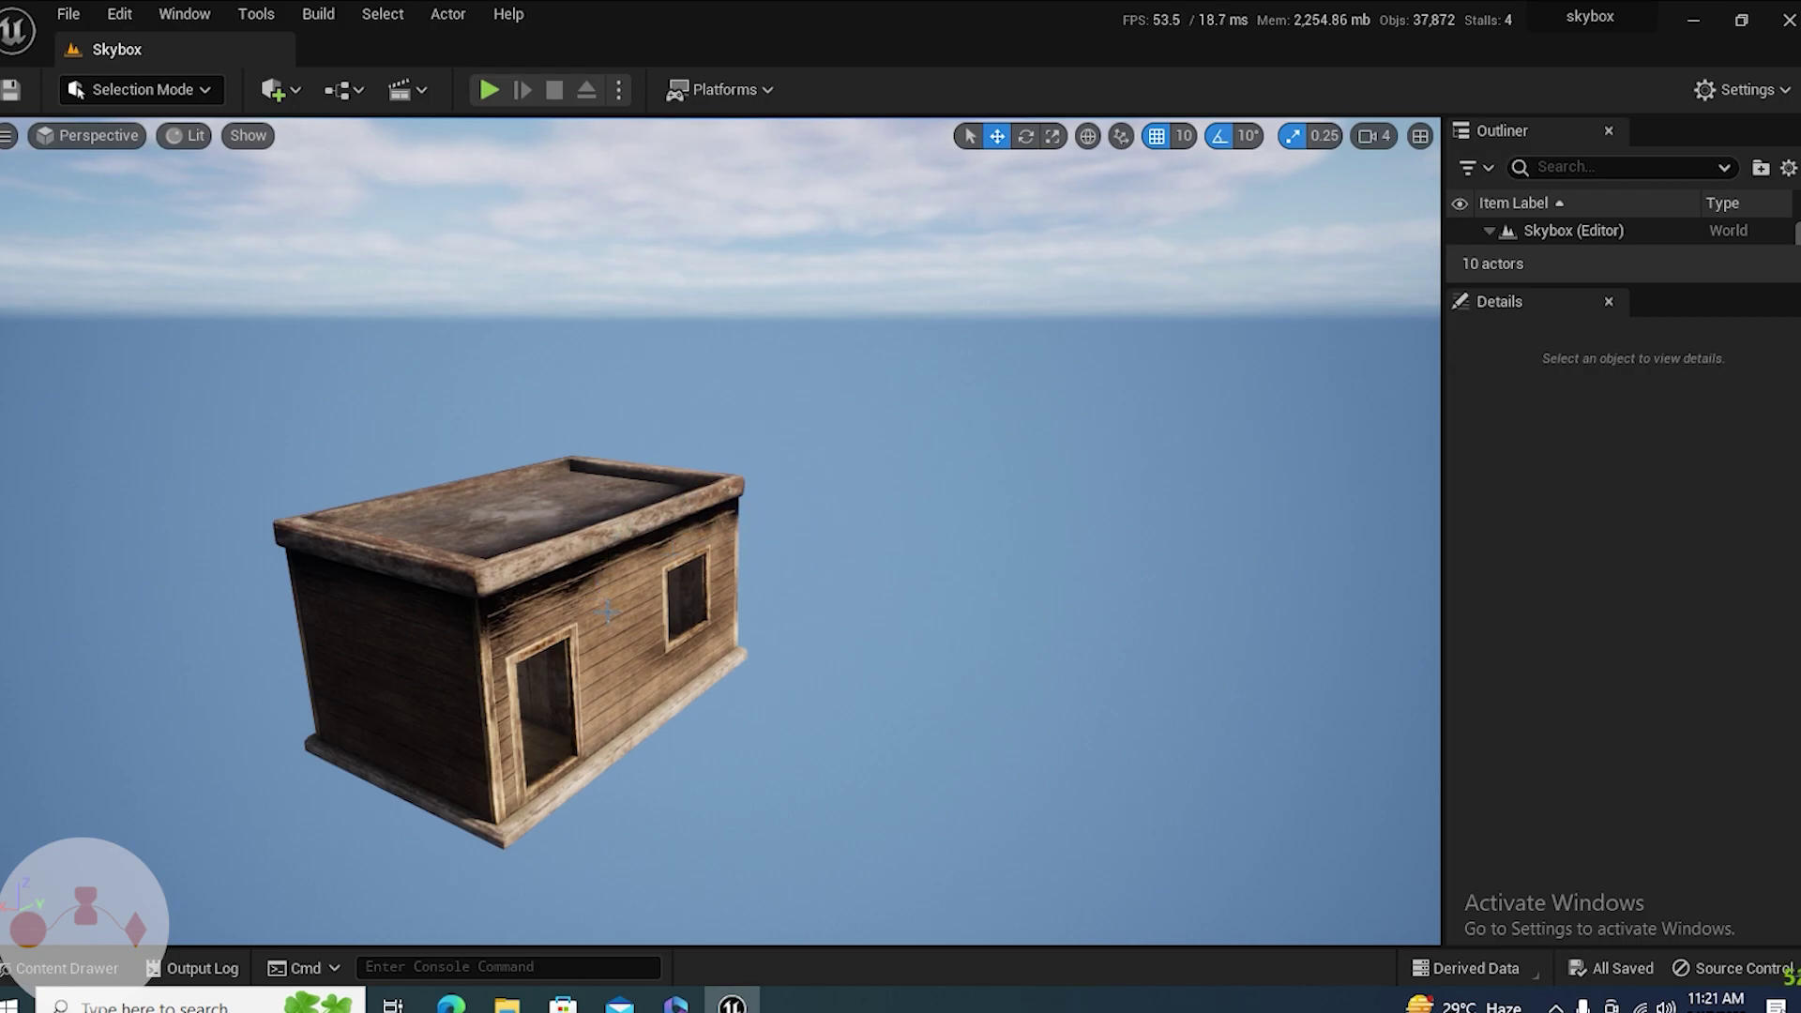
# - Select the SM_SkySphere actor from the sky in the level and enlarge the Outliner to show its entry
pyautogui.hotkey('ctrl', 'space')
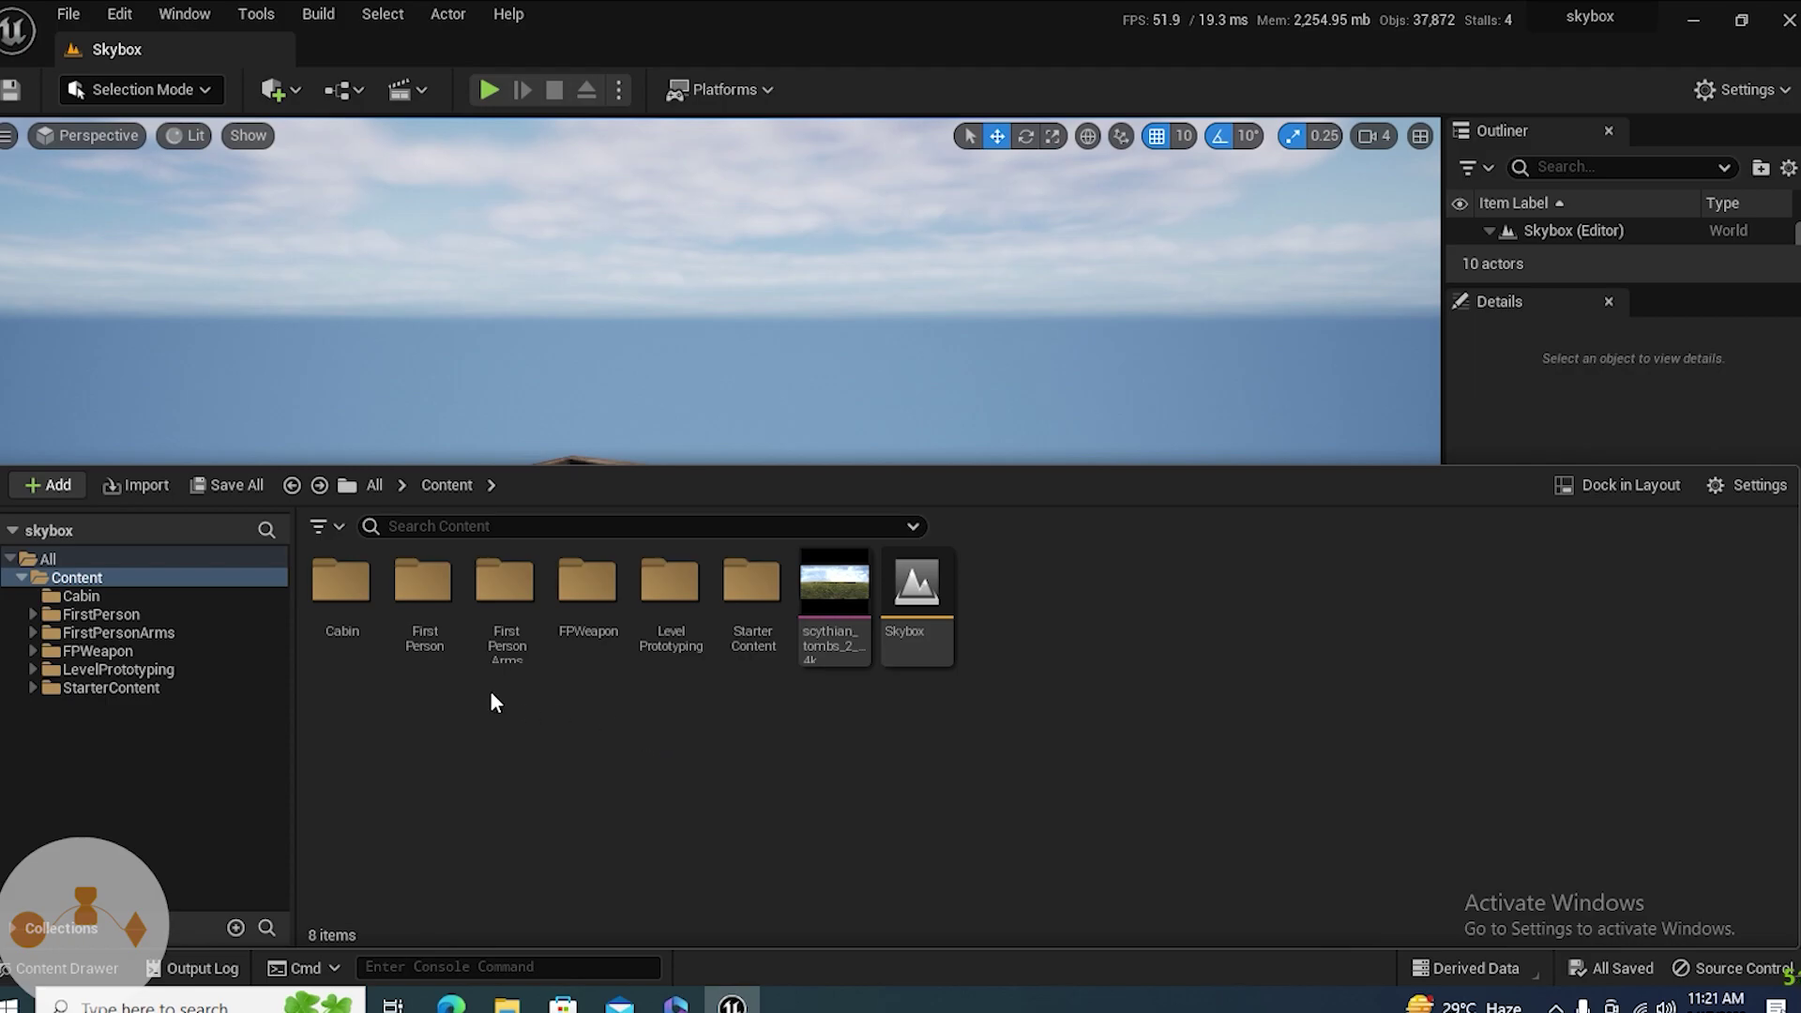
pyautogui.click(718, 375)
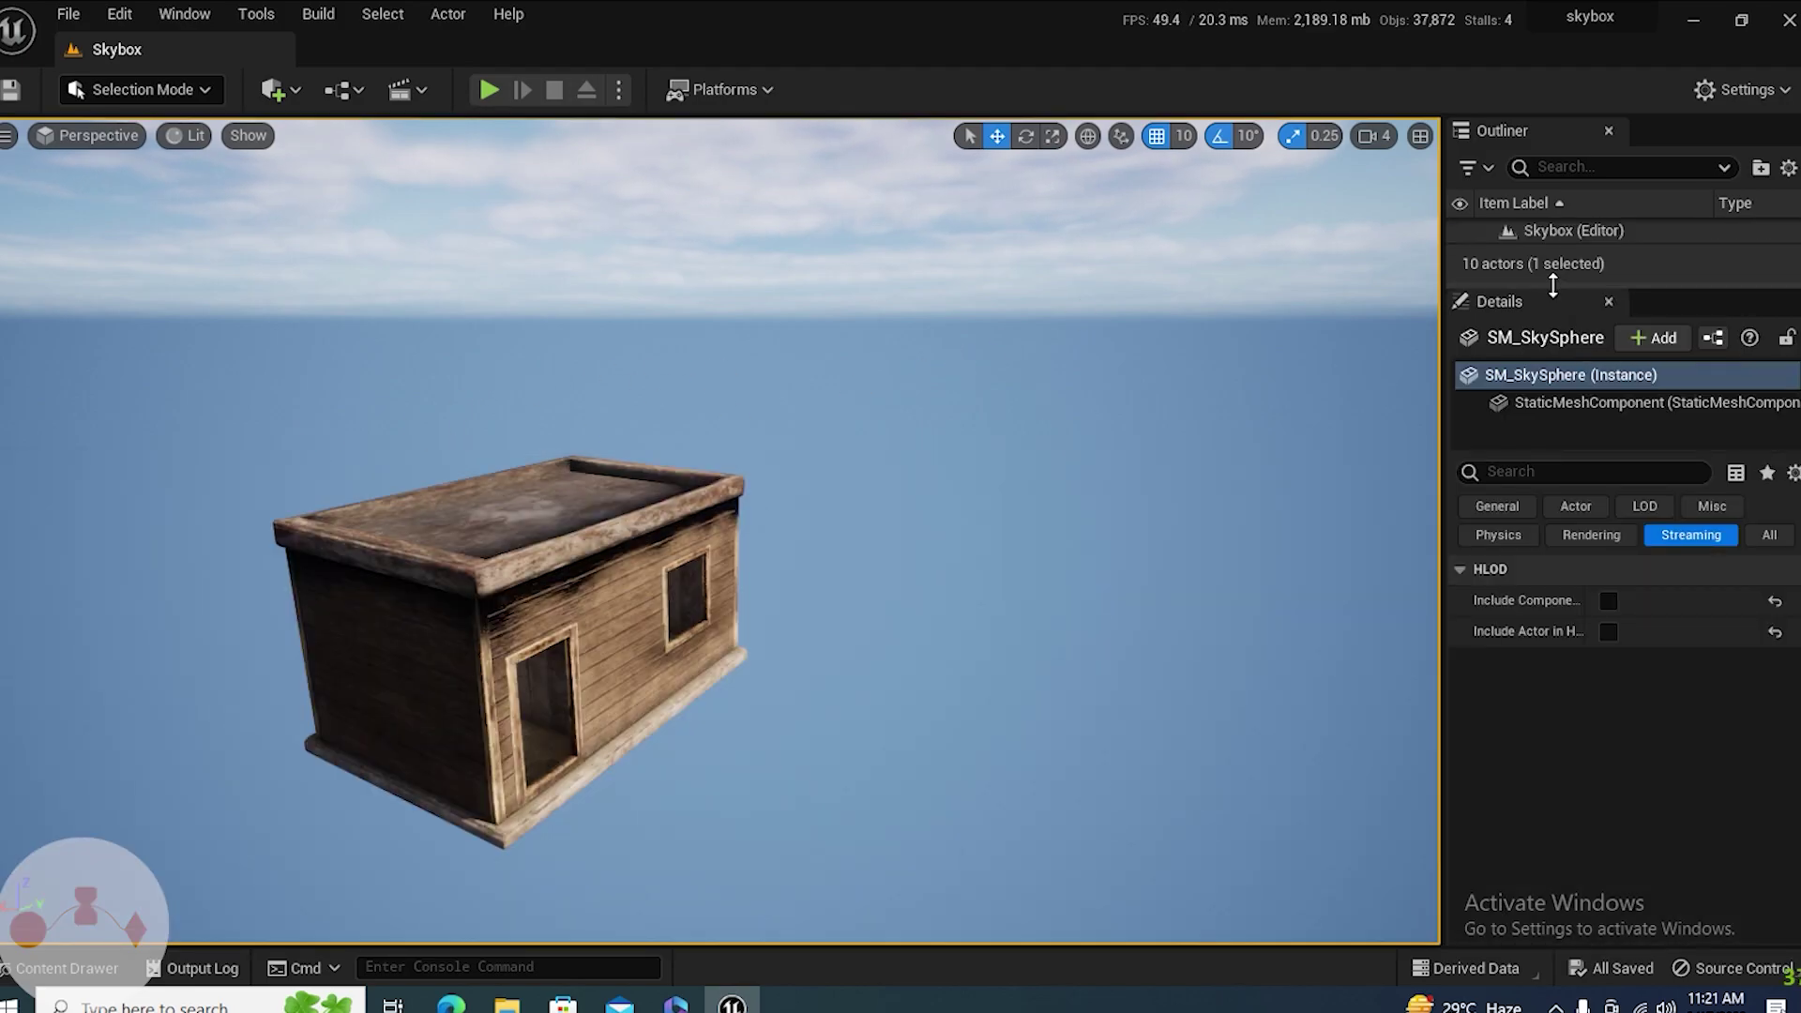
pyautogui.moveTo(1553, 286); pyautogui.dragTo(1536, 410)
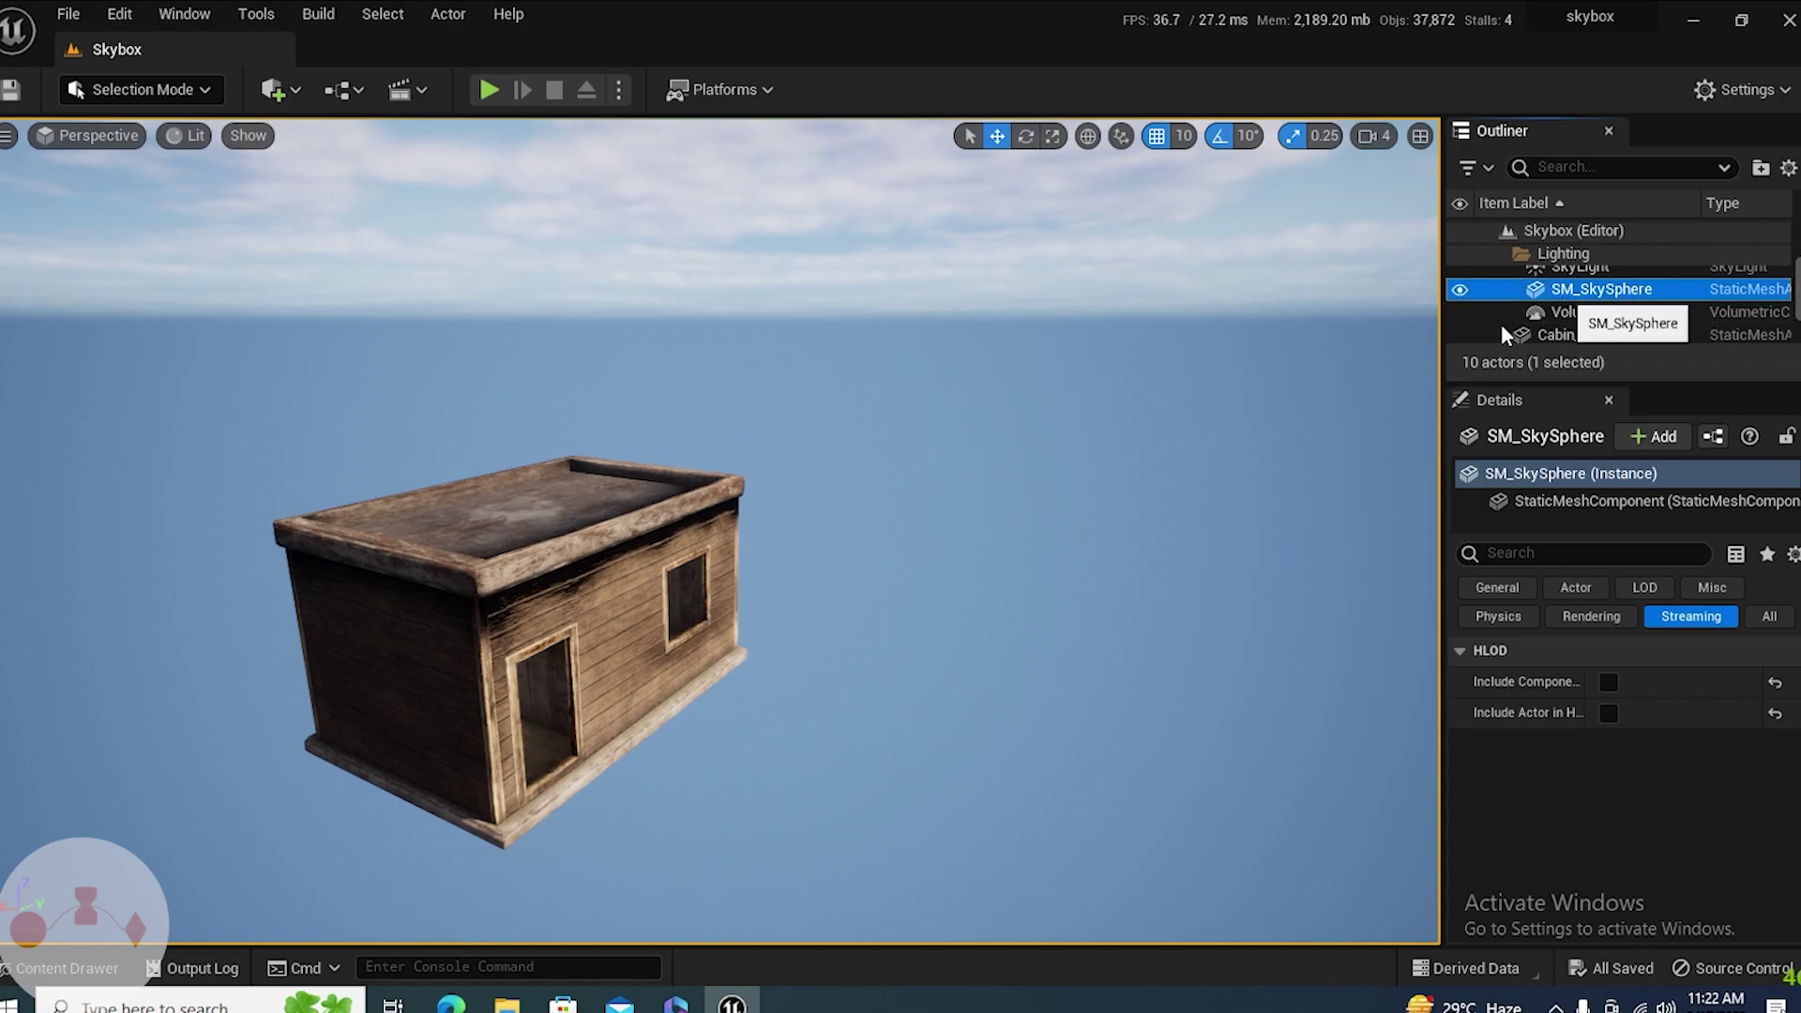
# - Examine the sky beside the cabin and check the properties of the scythian_tombs_2_4k texture in the Content folder
pyautogui.moveTo(719, 531); pyautogui.dragTo(750, 647, button='right')
pyautogui.moveTo(760, 502); pyautogui.dragTo(904, 287, button='right')
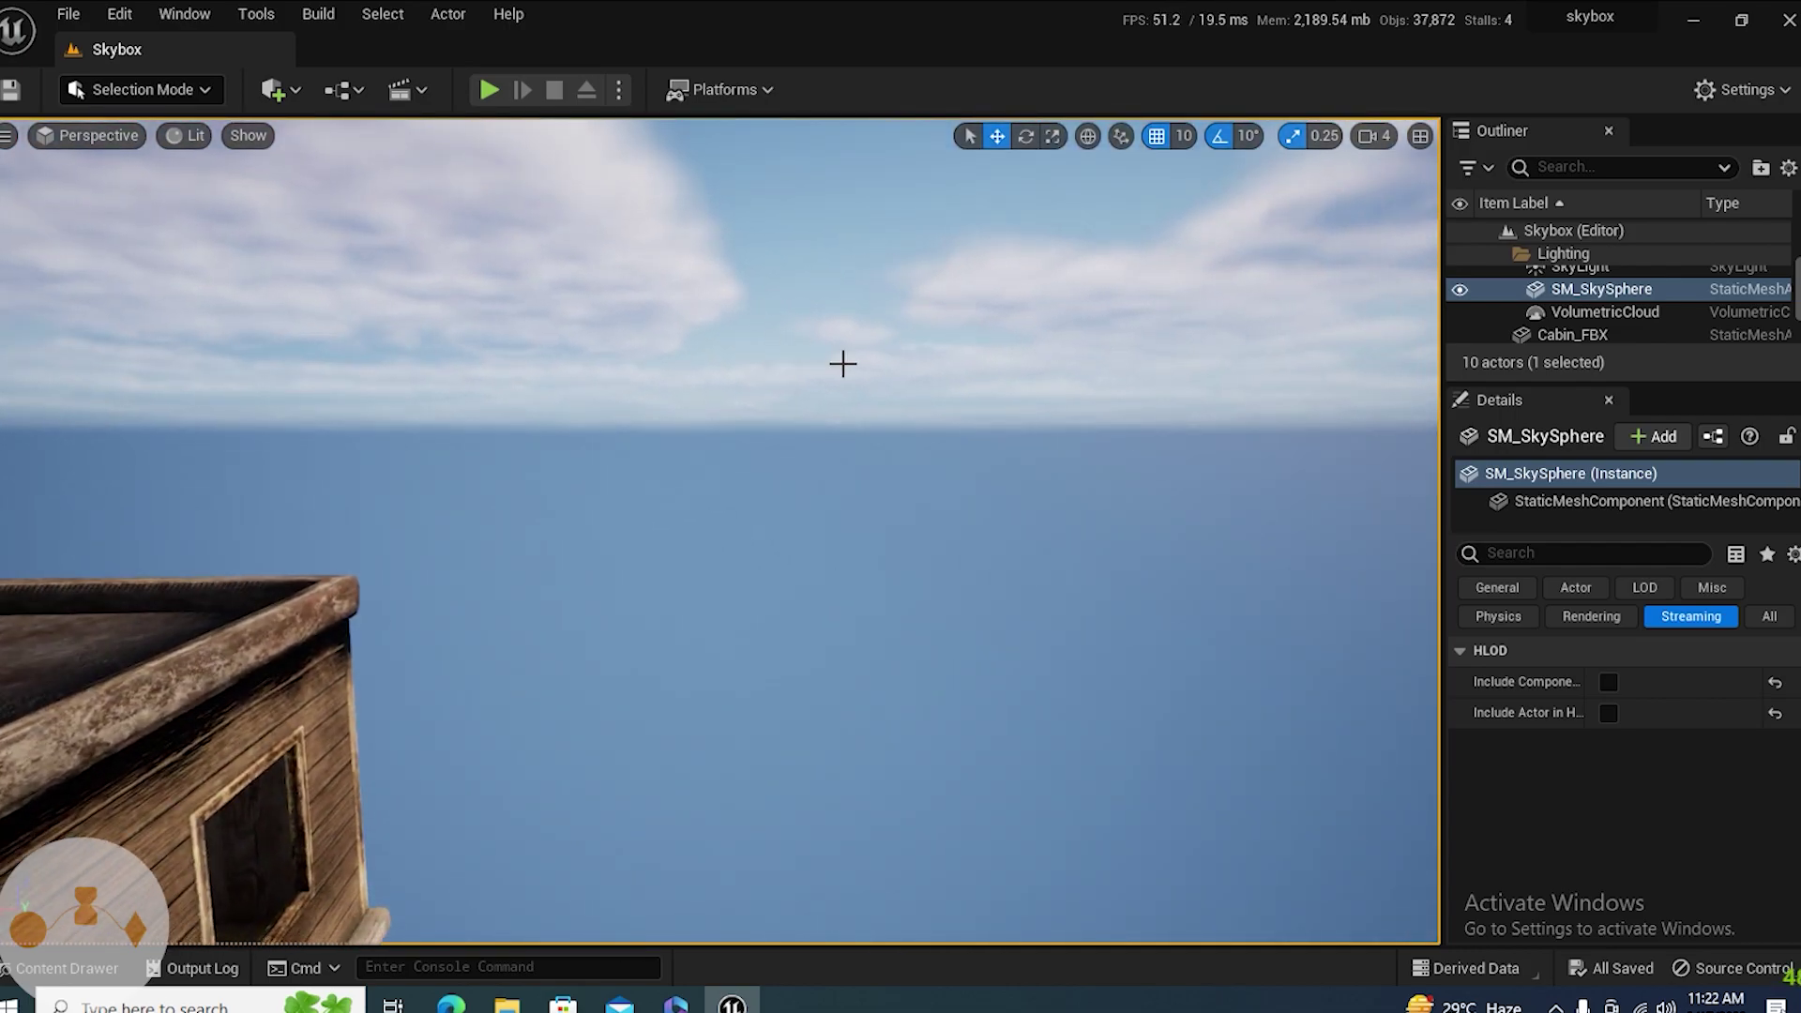
pyautogui.click(66, 968)
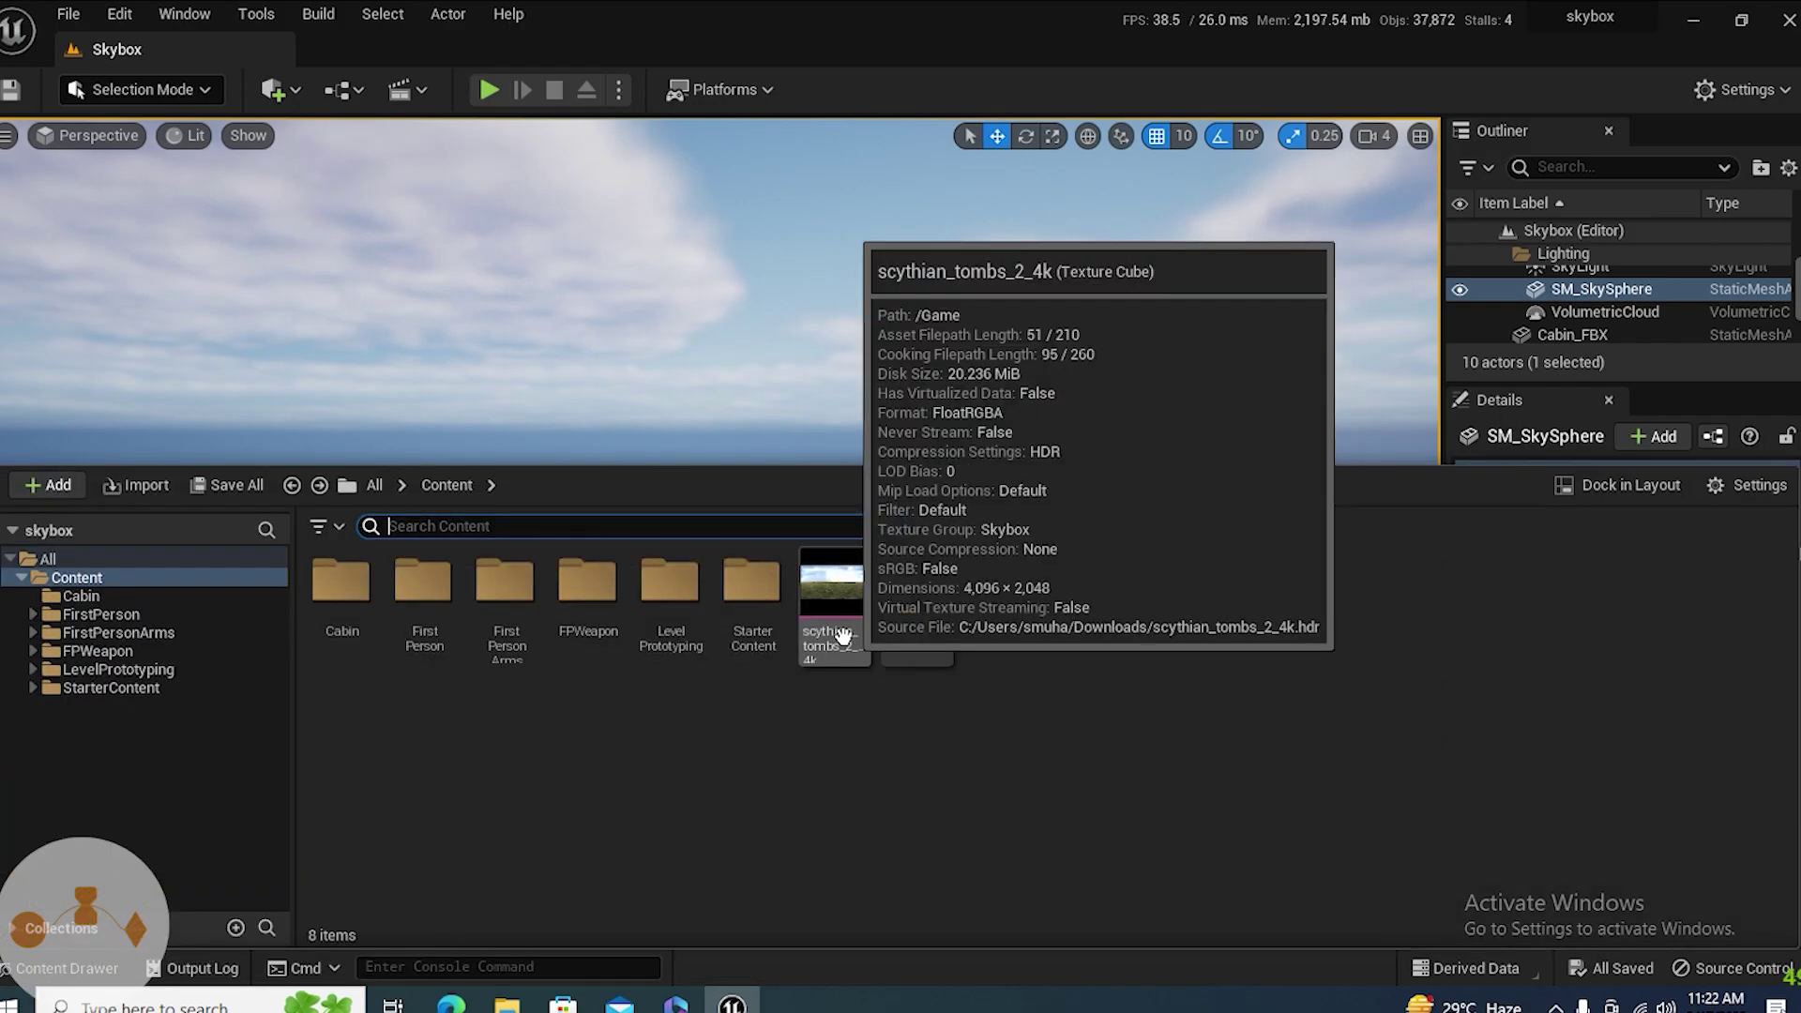
pyautogui.click(554, 362)
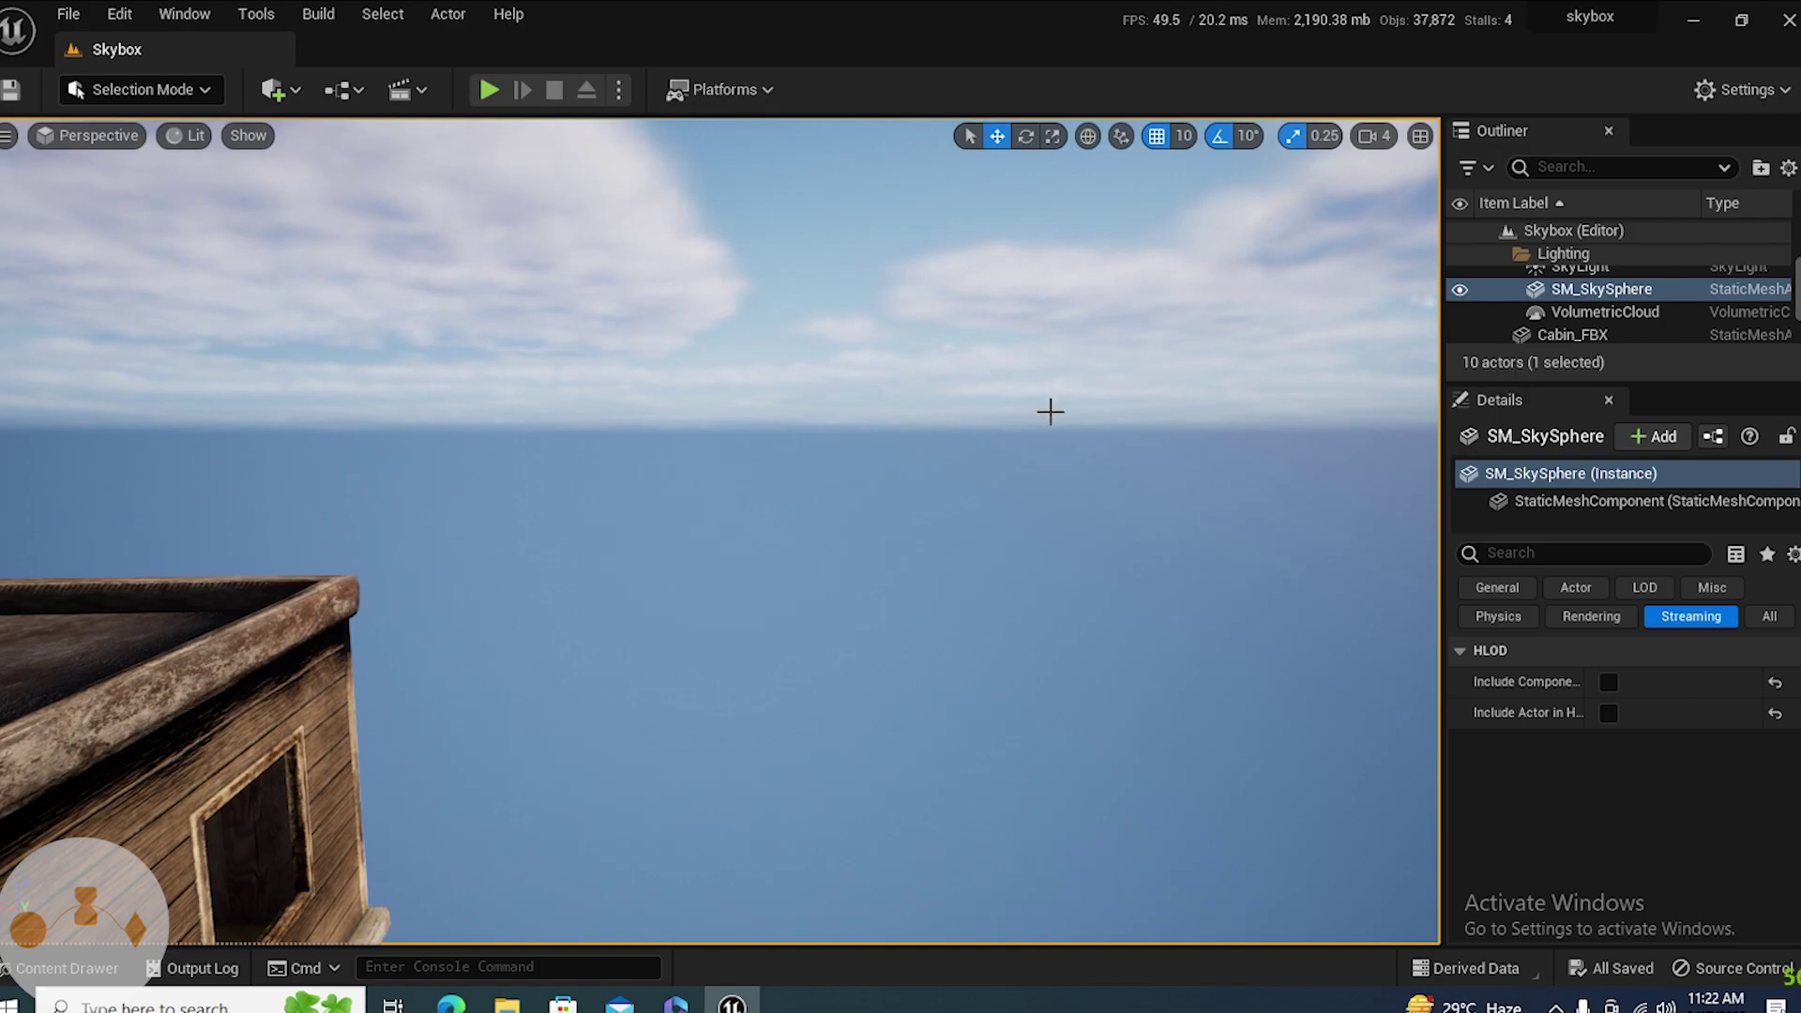
pyautogui.moveTo(1051, 412)
pyautogui.mouseDown(button='right')
pyautogui.moveTo(1050, 381)
pyautogui.moveTo(1050, 446)
pyautogui.moveTo(1060, 417)
pyautogui.mouseUp(button='right')
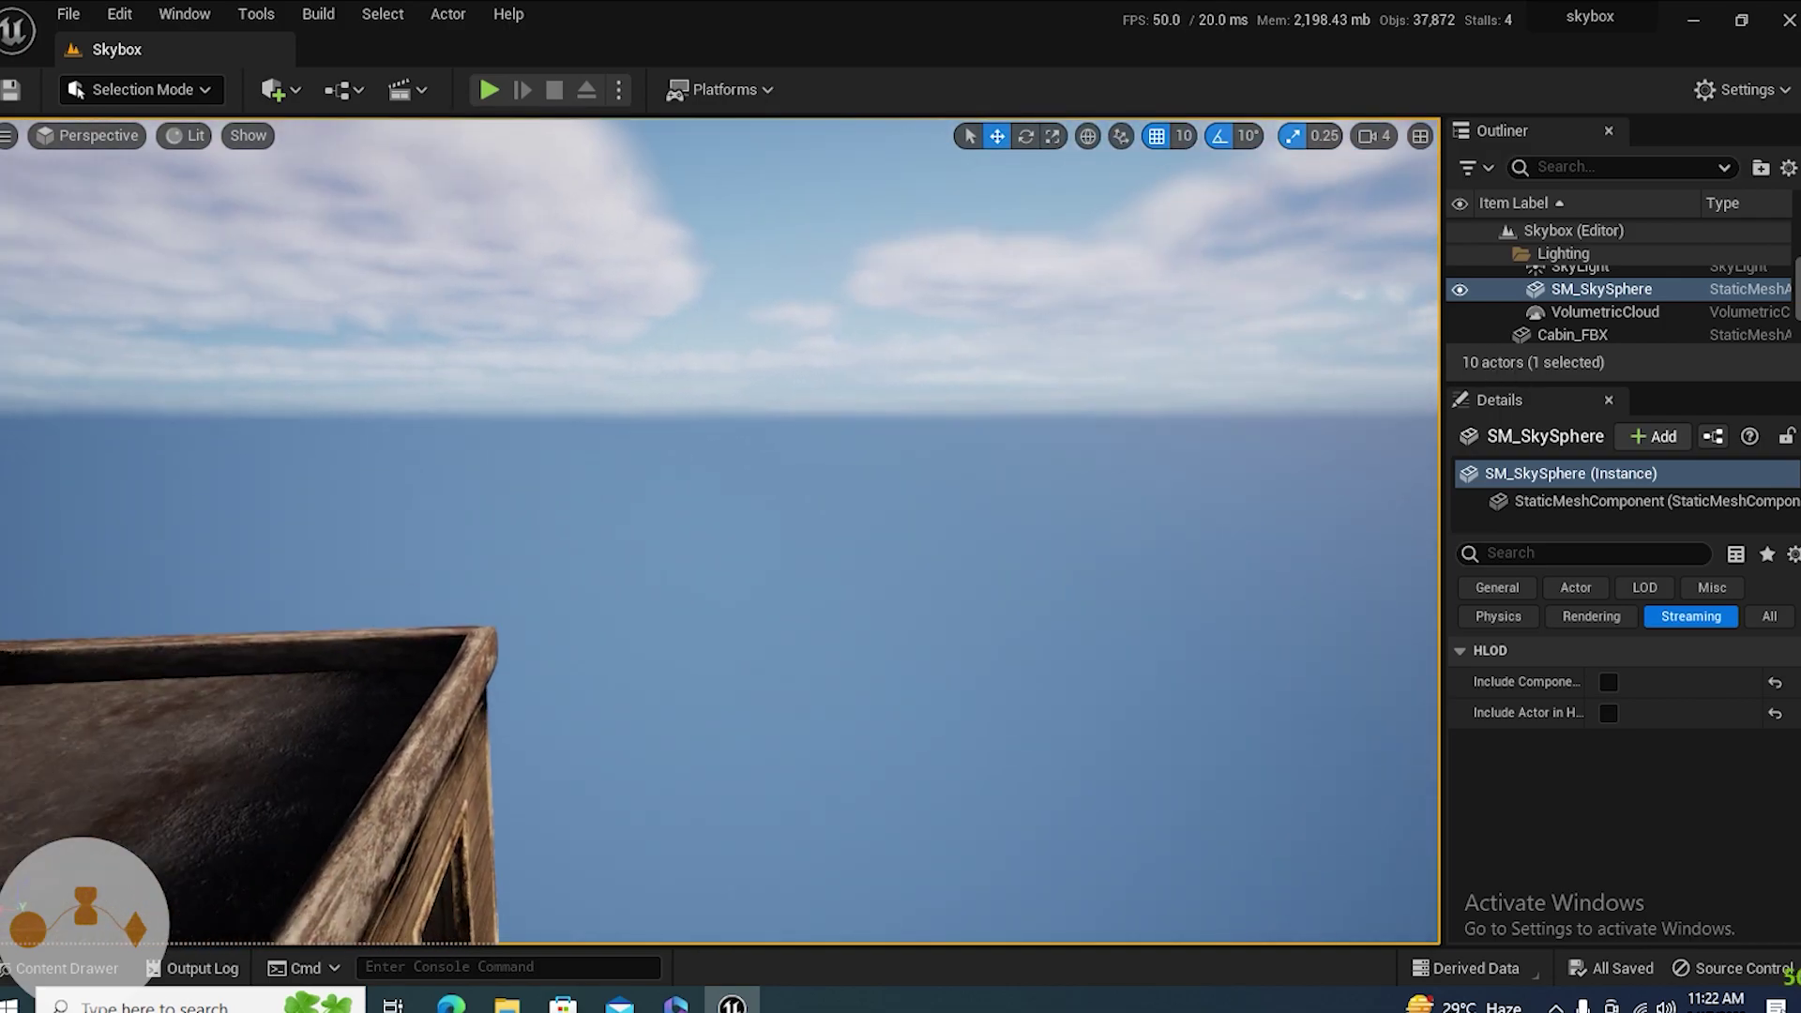
pyautogui.moveTo(957, 436); pyautogui.dragTo(943, 446, button='right')
# - Select the StaticMeshComponent of SM_SkySphere and locate its Element 0 material in the project's assets
pyautogui.click(1697, 291)
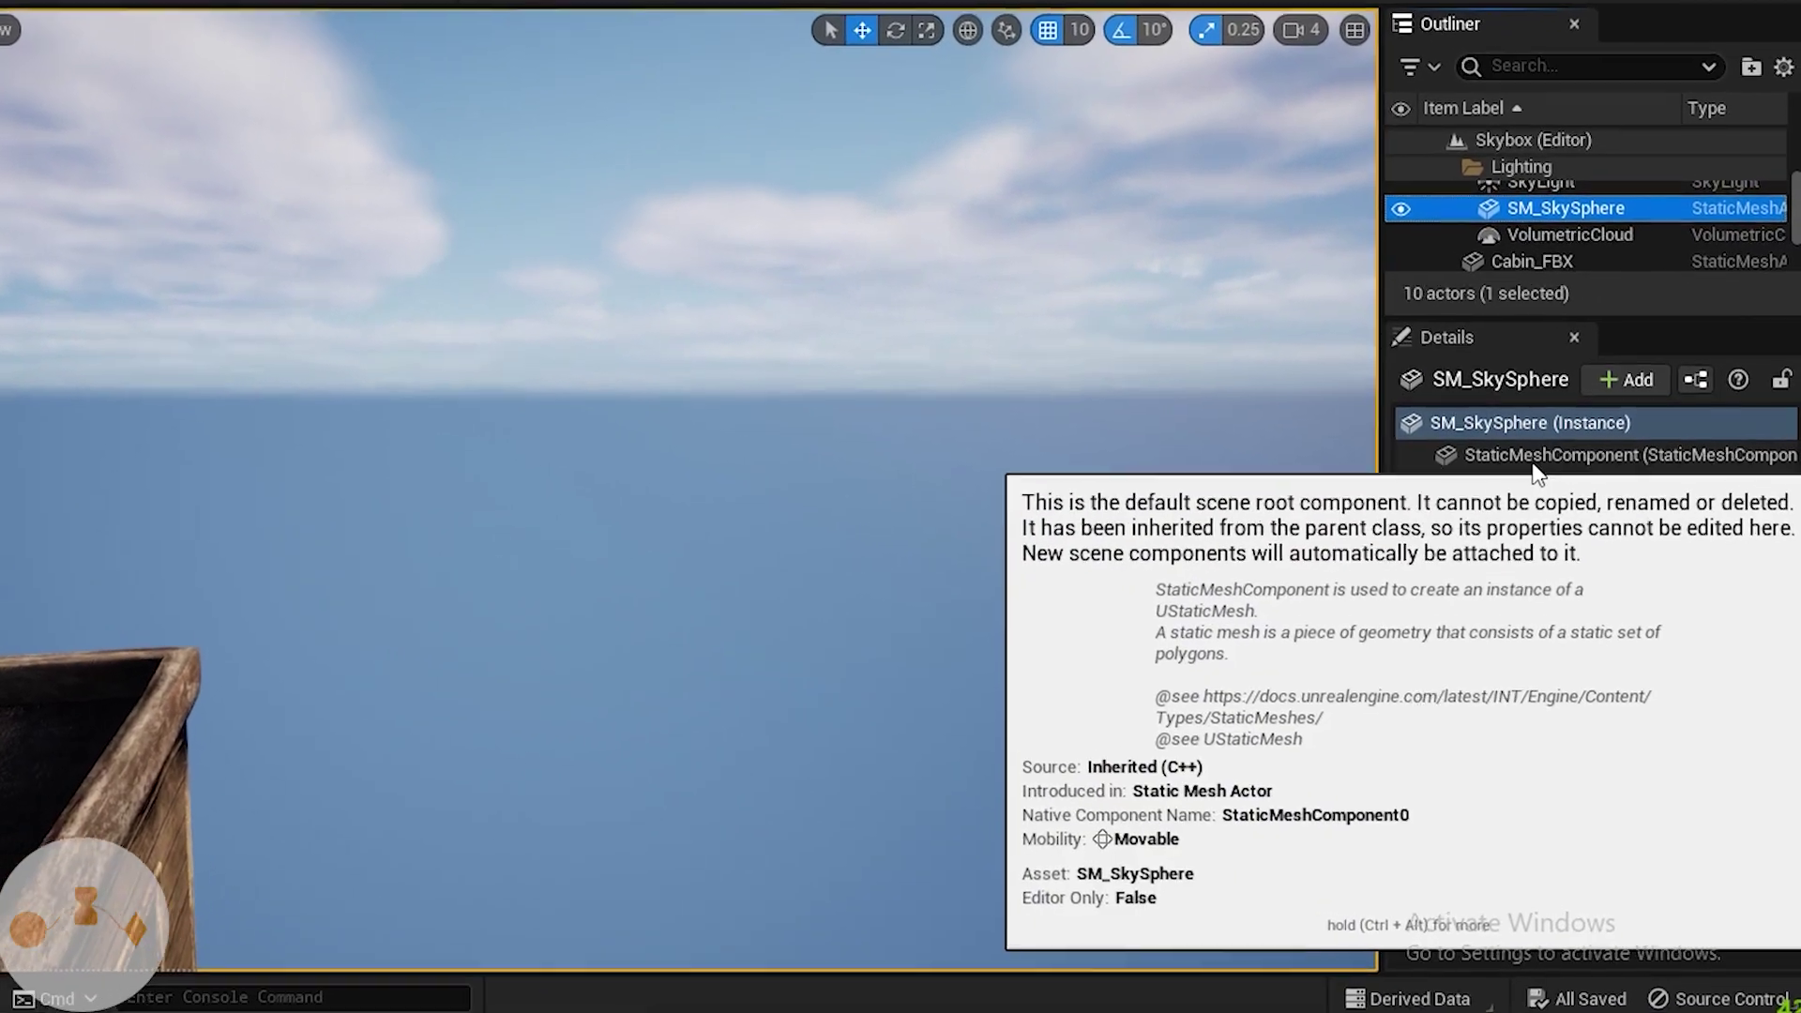
pyautogui.click(1613, 501)
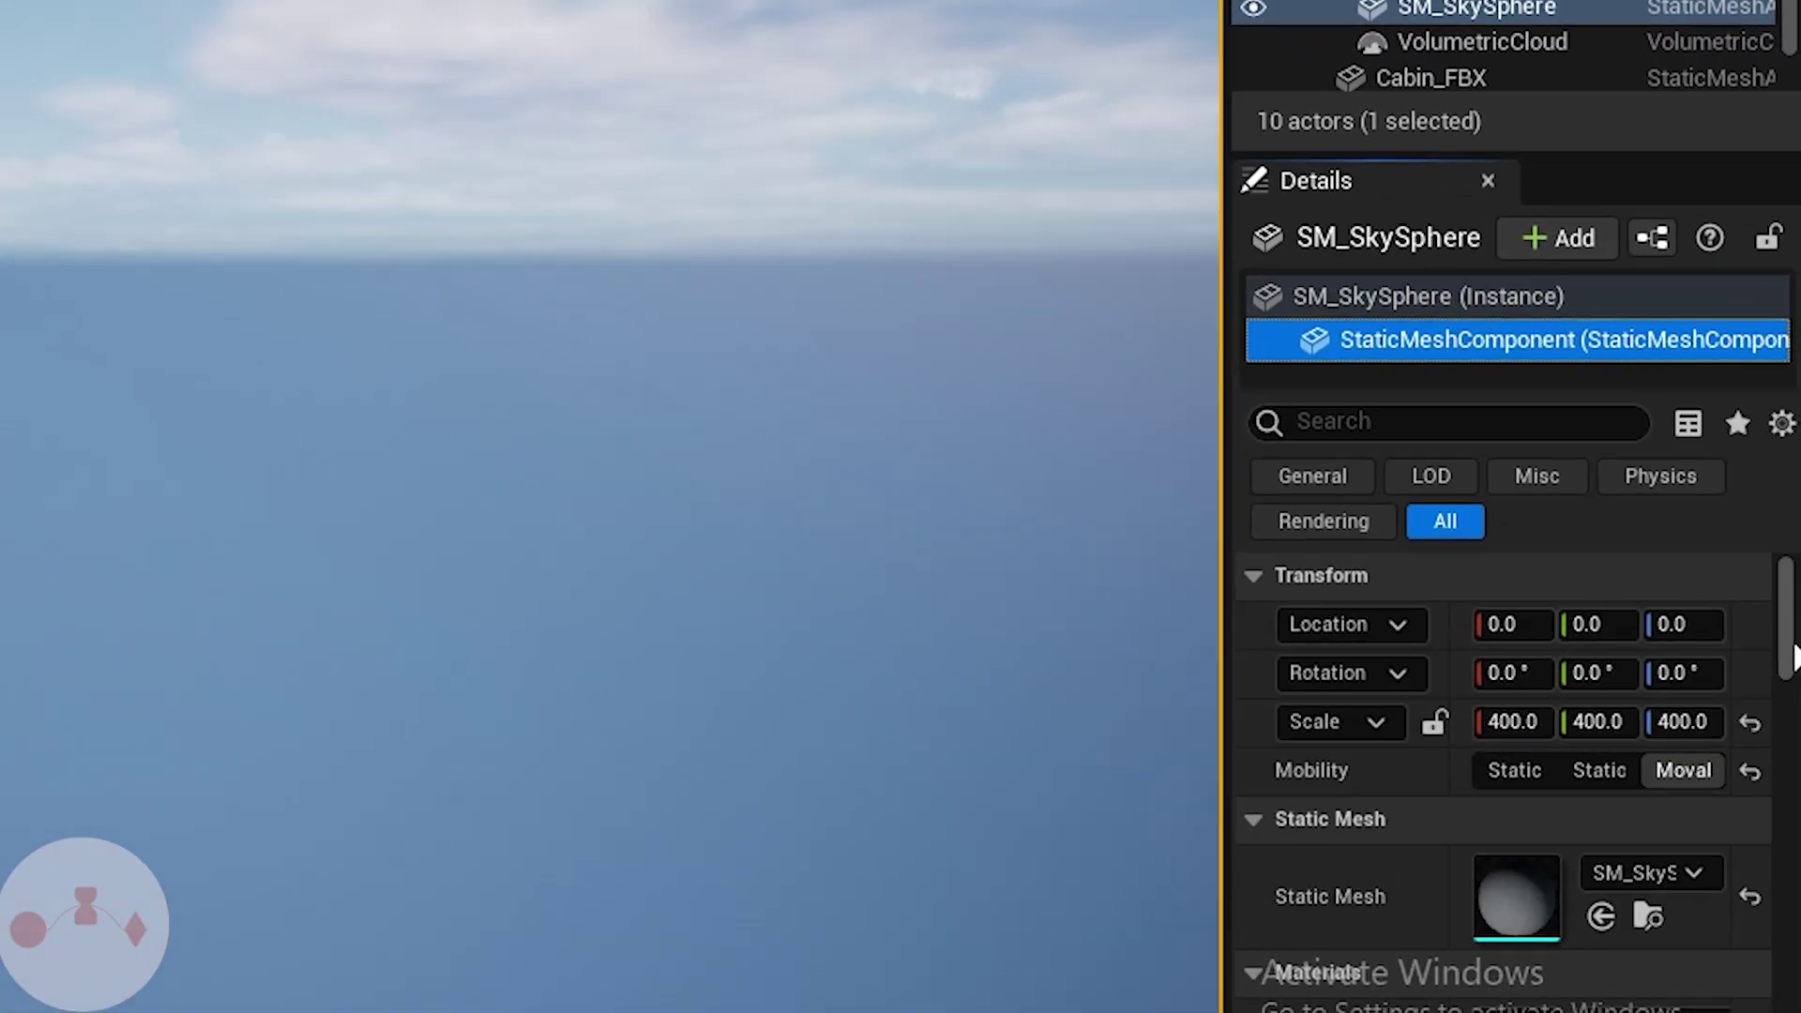
pyautogui.scroll(-5, 1787, 662)
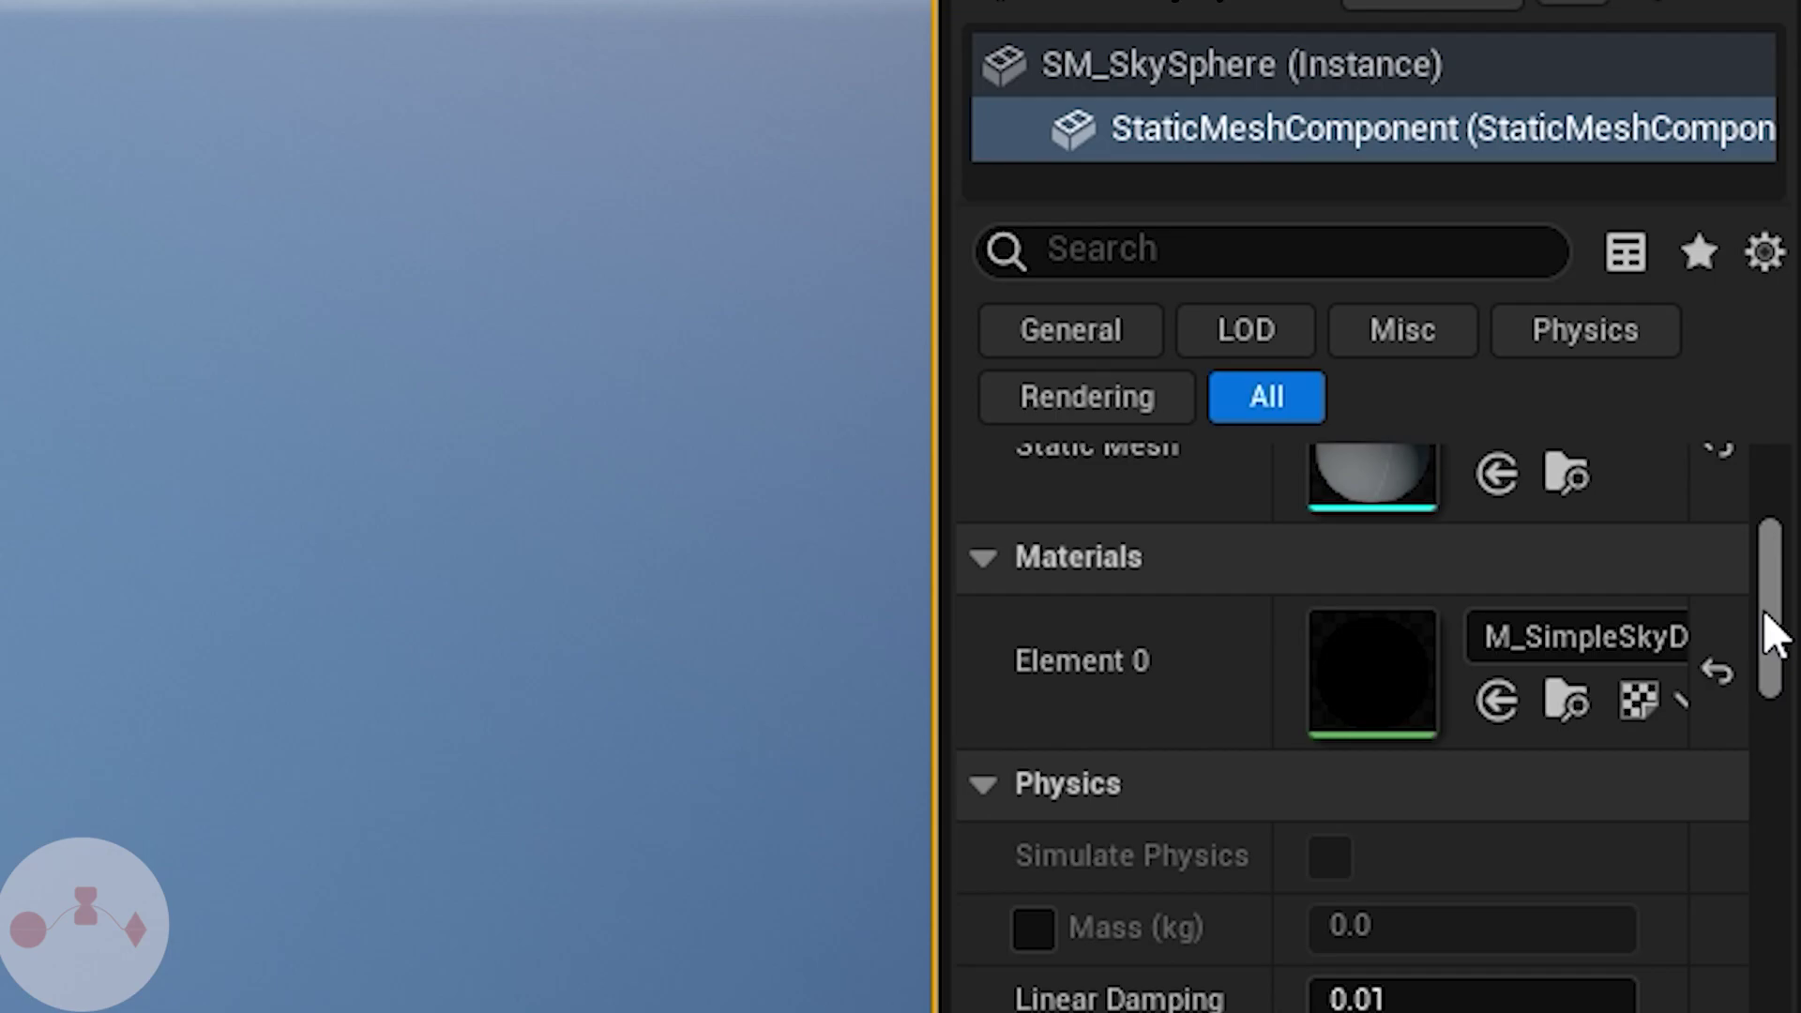
pyautogui.click(1569, 702)
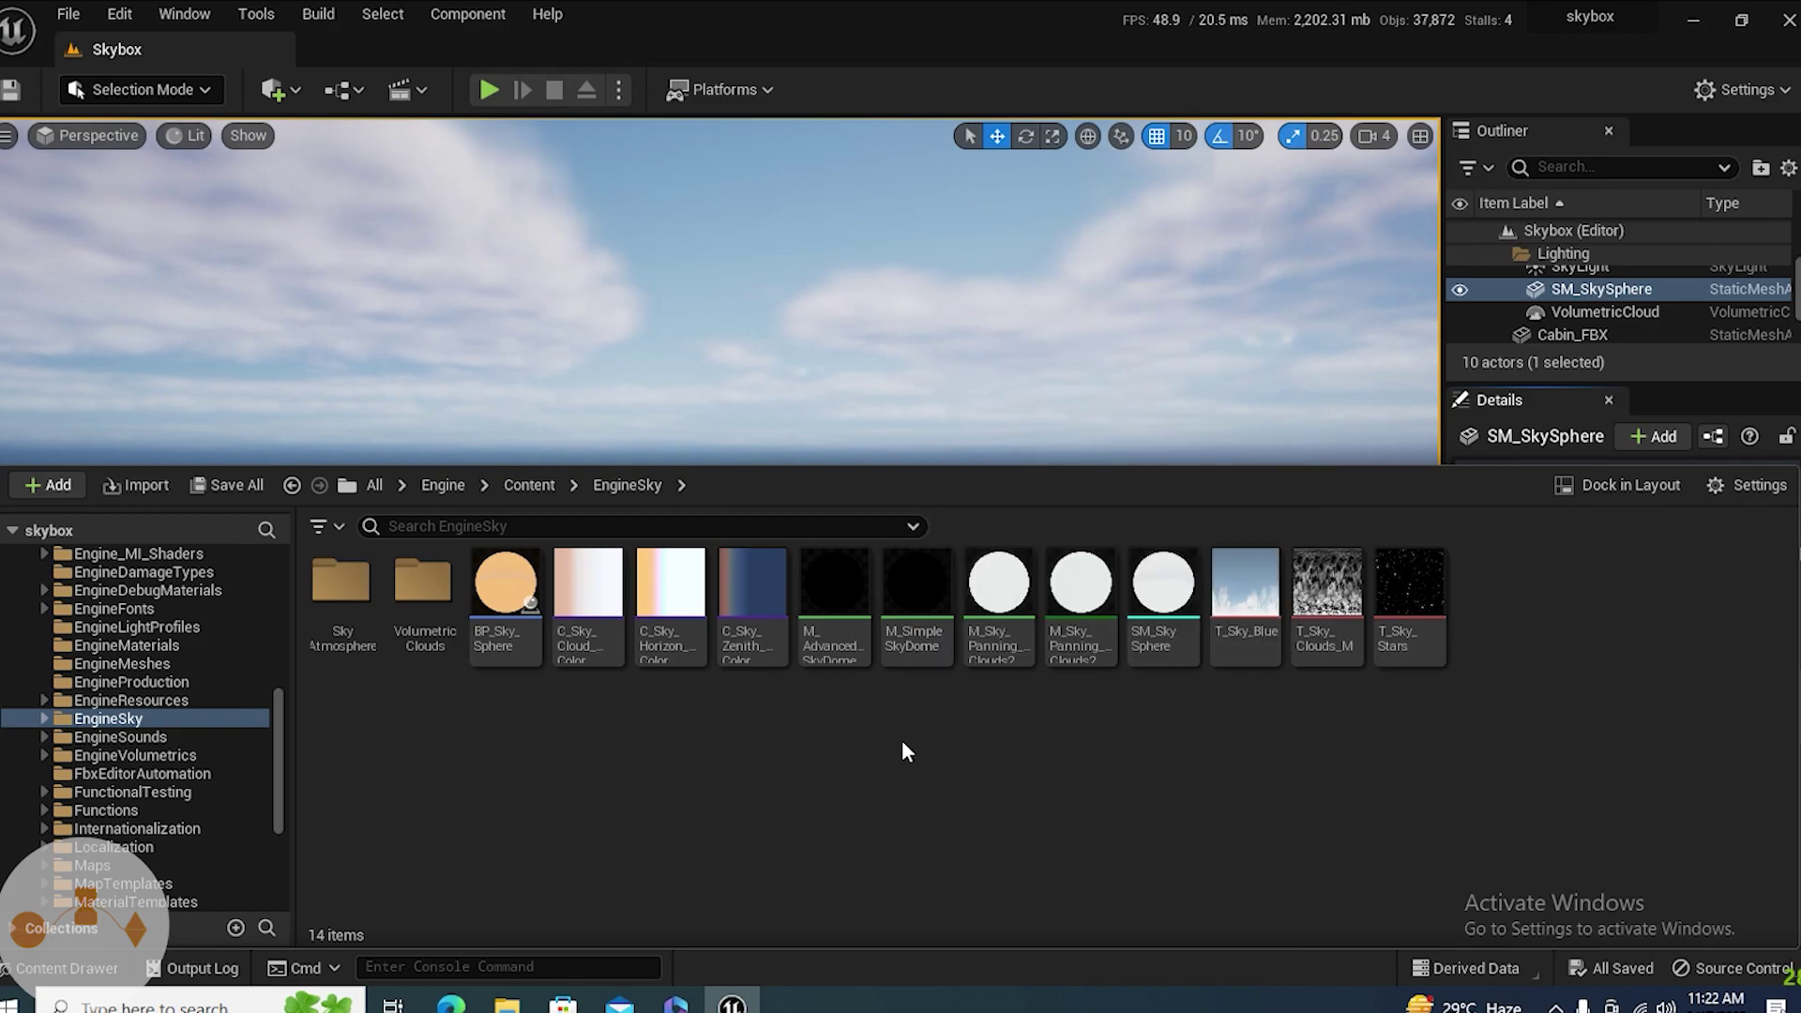
# - Go to the Content/StarterContent/Blueprints/Assets folder and select the M_LightStage_Skybox_HDRI material instance
pyautogui.click(526, 486)
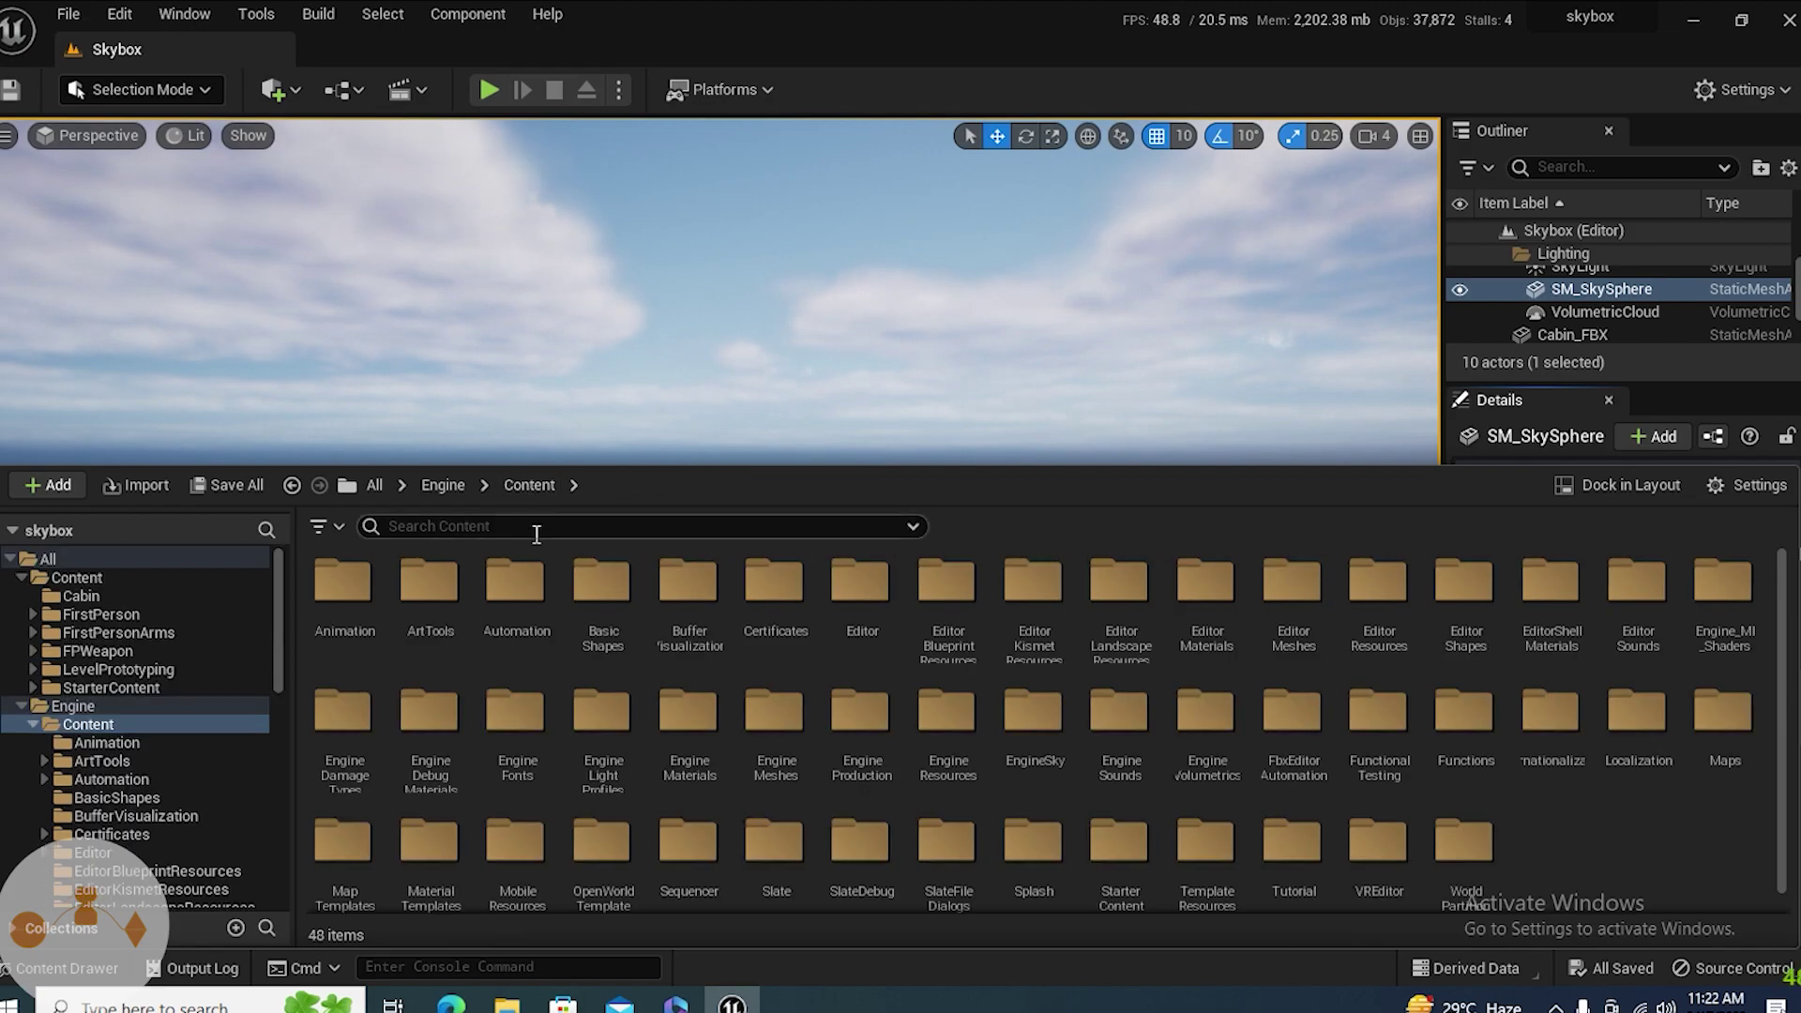
pyautogui.click(374, 479)
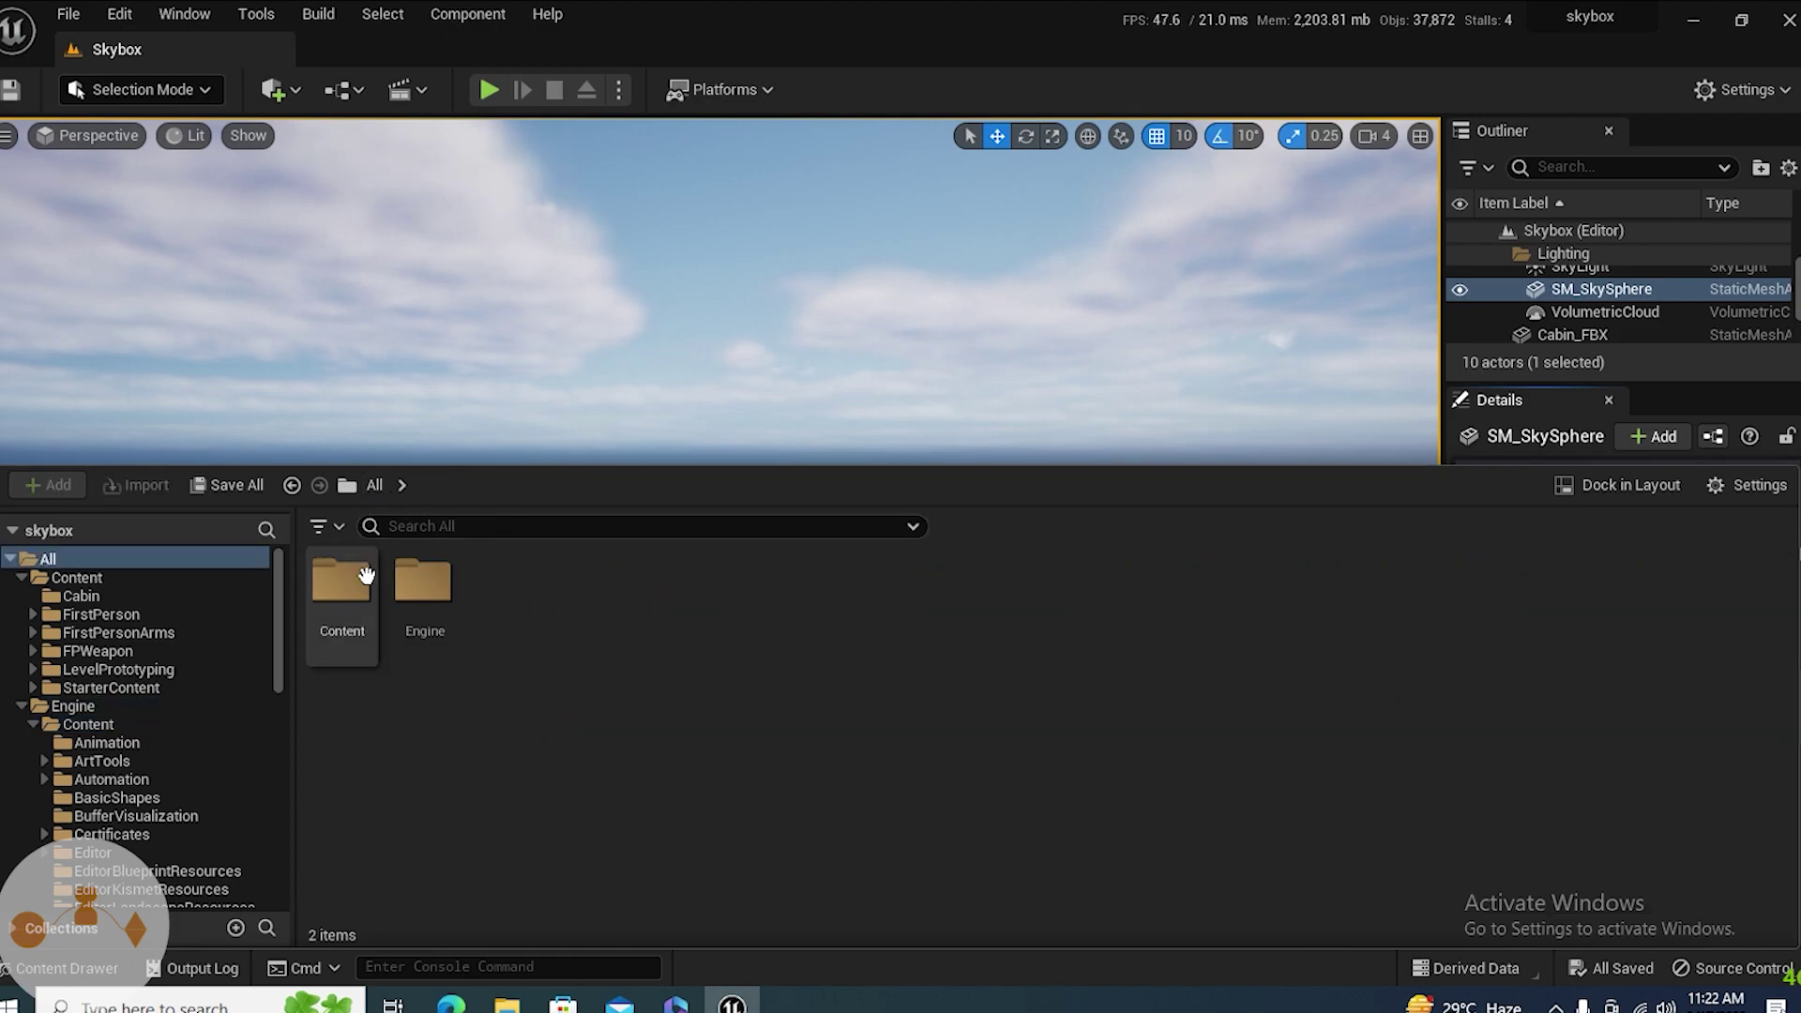
pyautogui.doubleClick(371, 616)
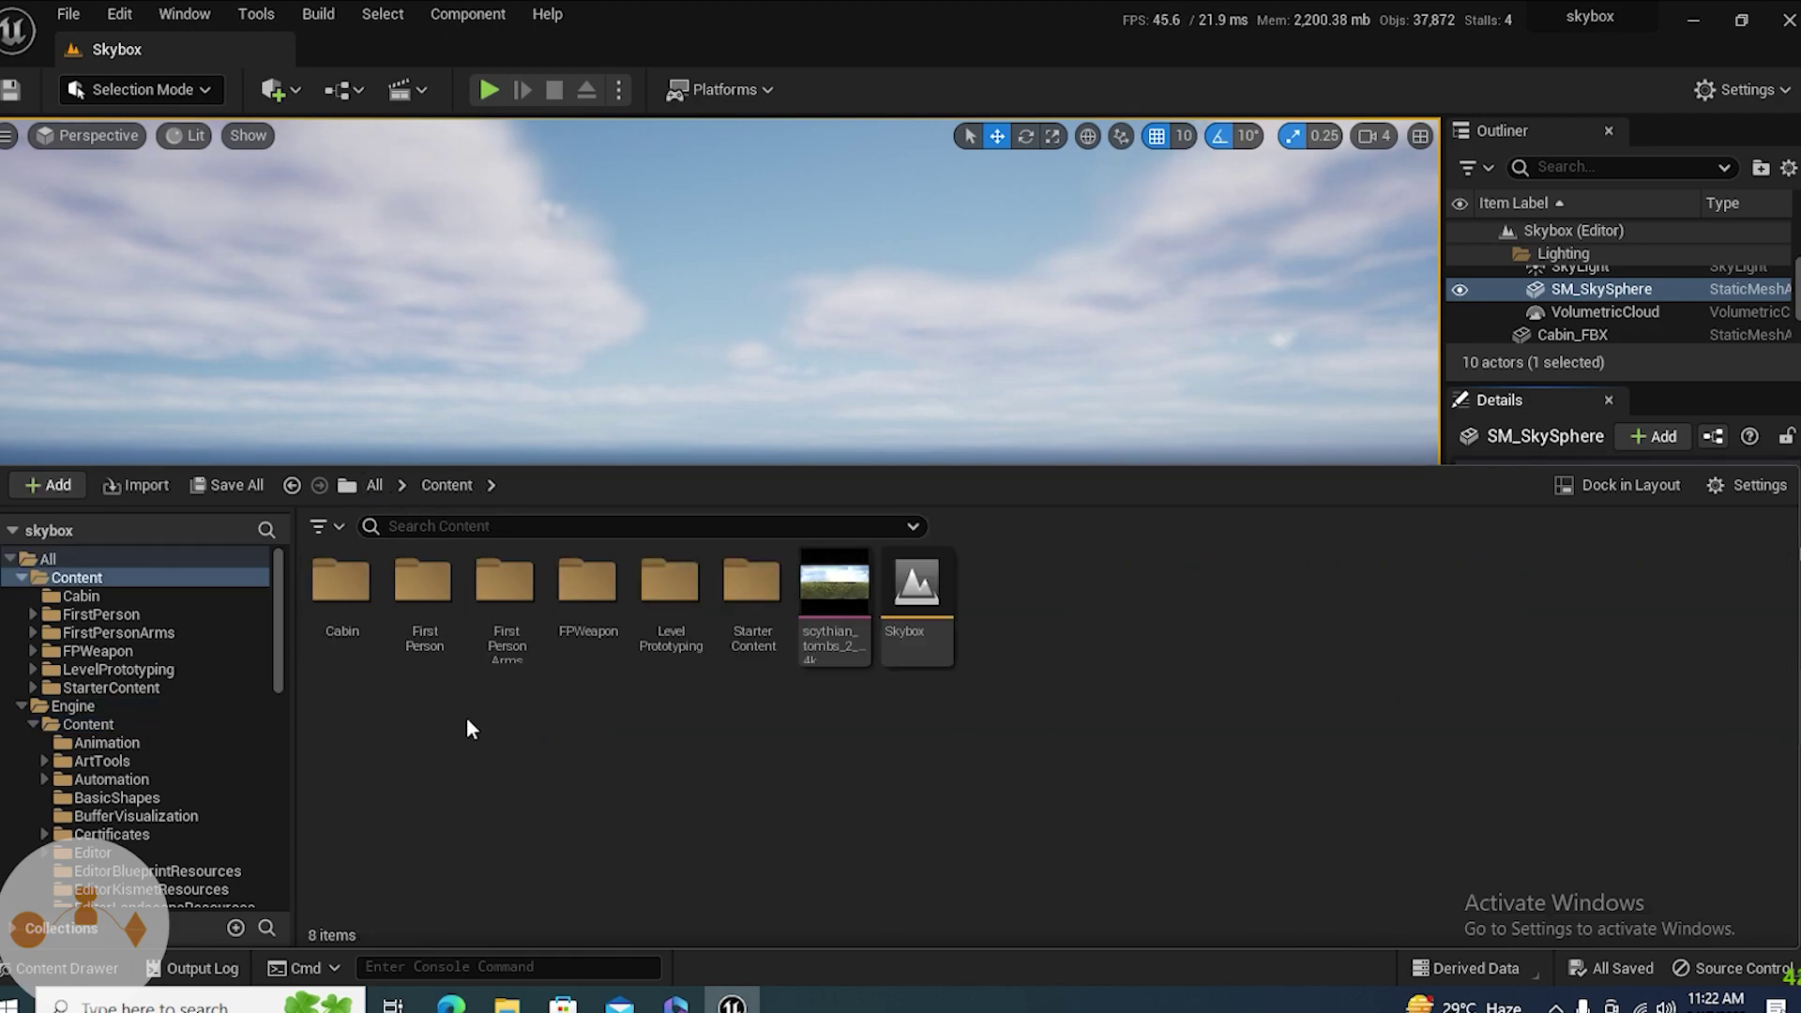
pyautogui.click(756, 620)
pyautogui.doubleClick(763, 638)
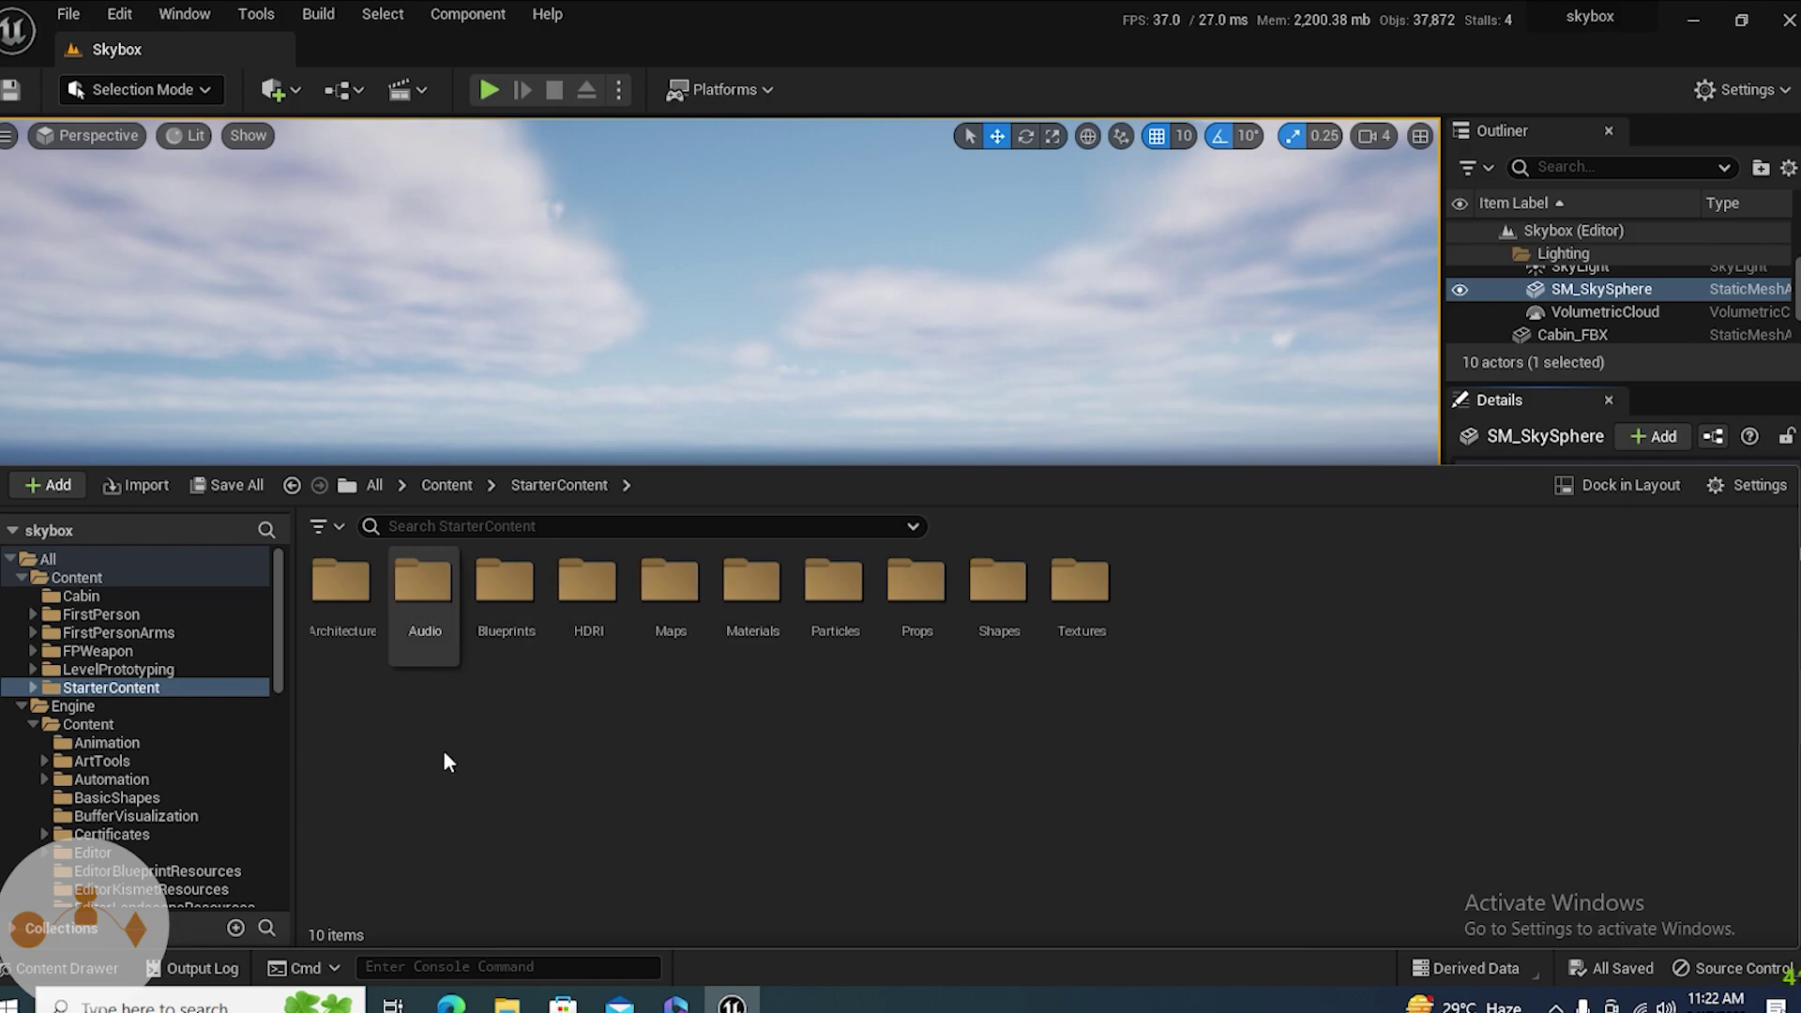
pyautogui.doubleClick(505, 586)
pyautogui.doubleClick(338, 610)
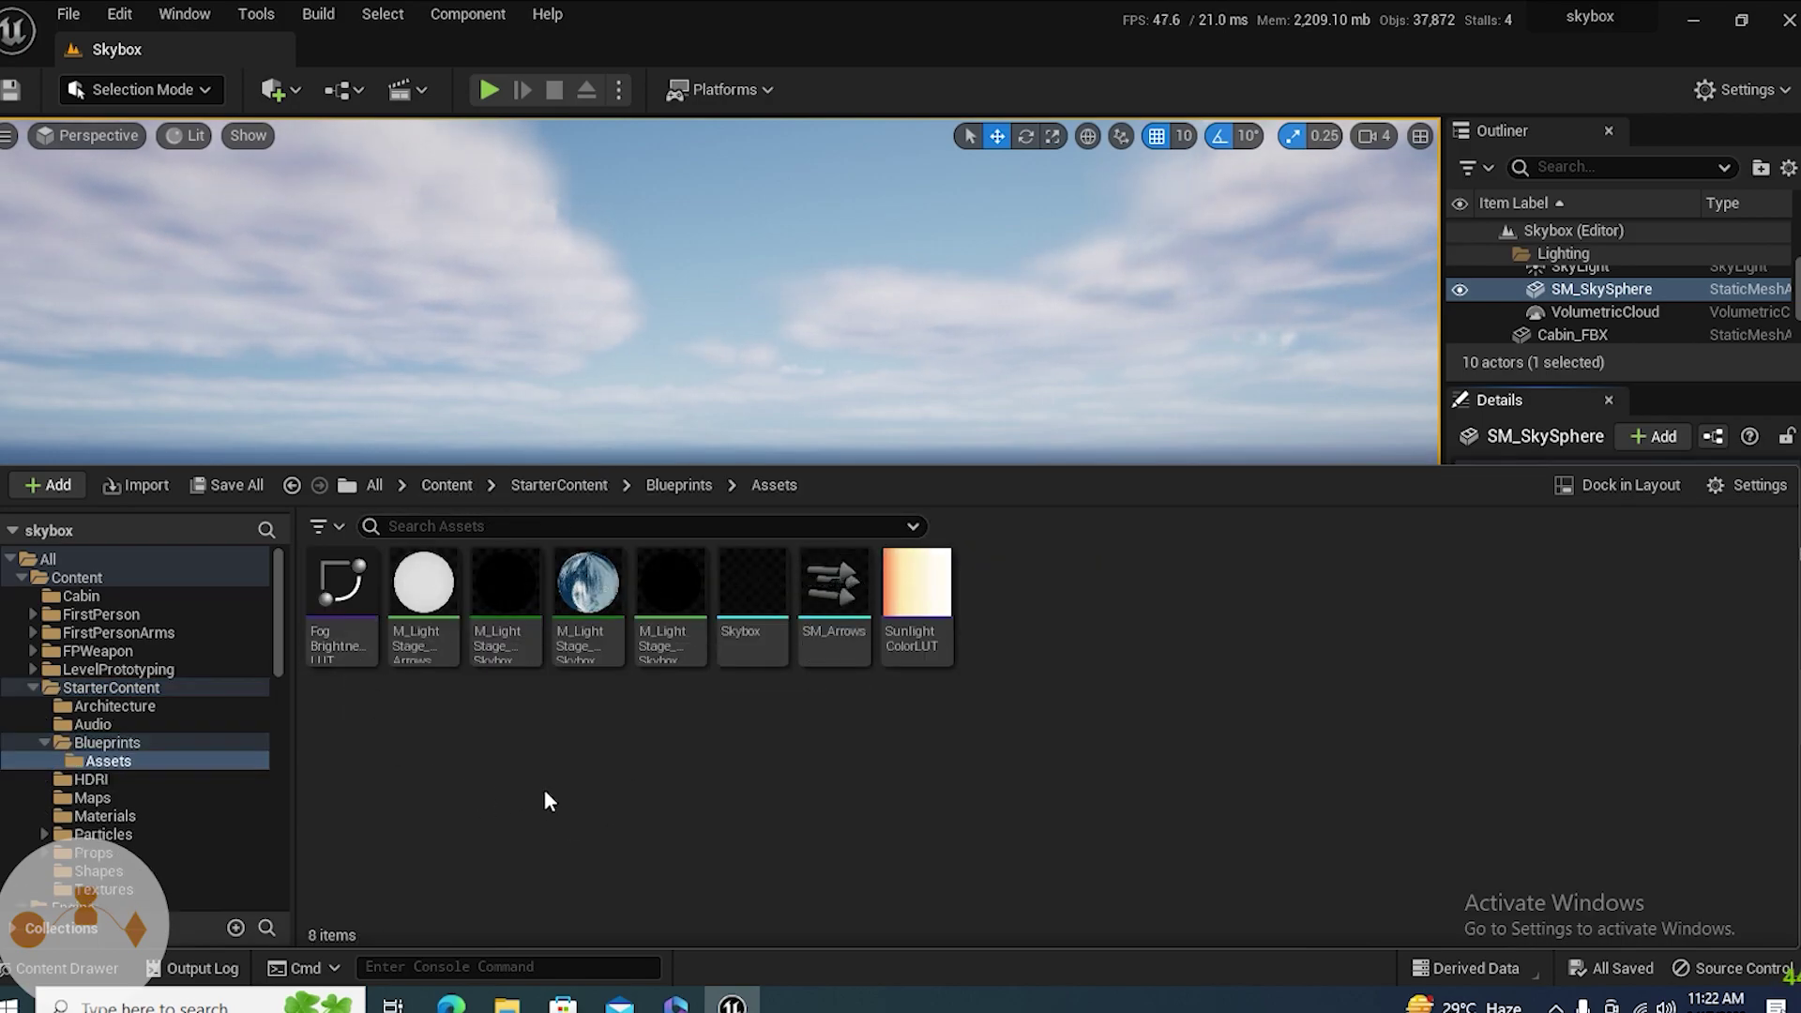
pyautogui.click(575, 577)
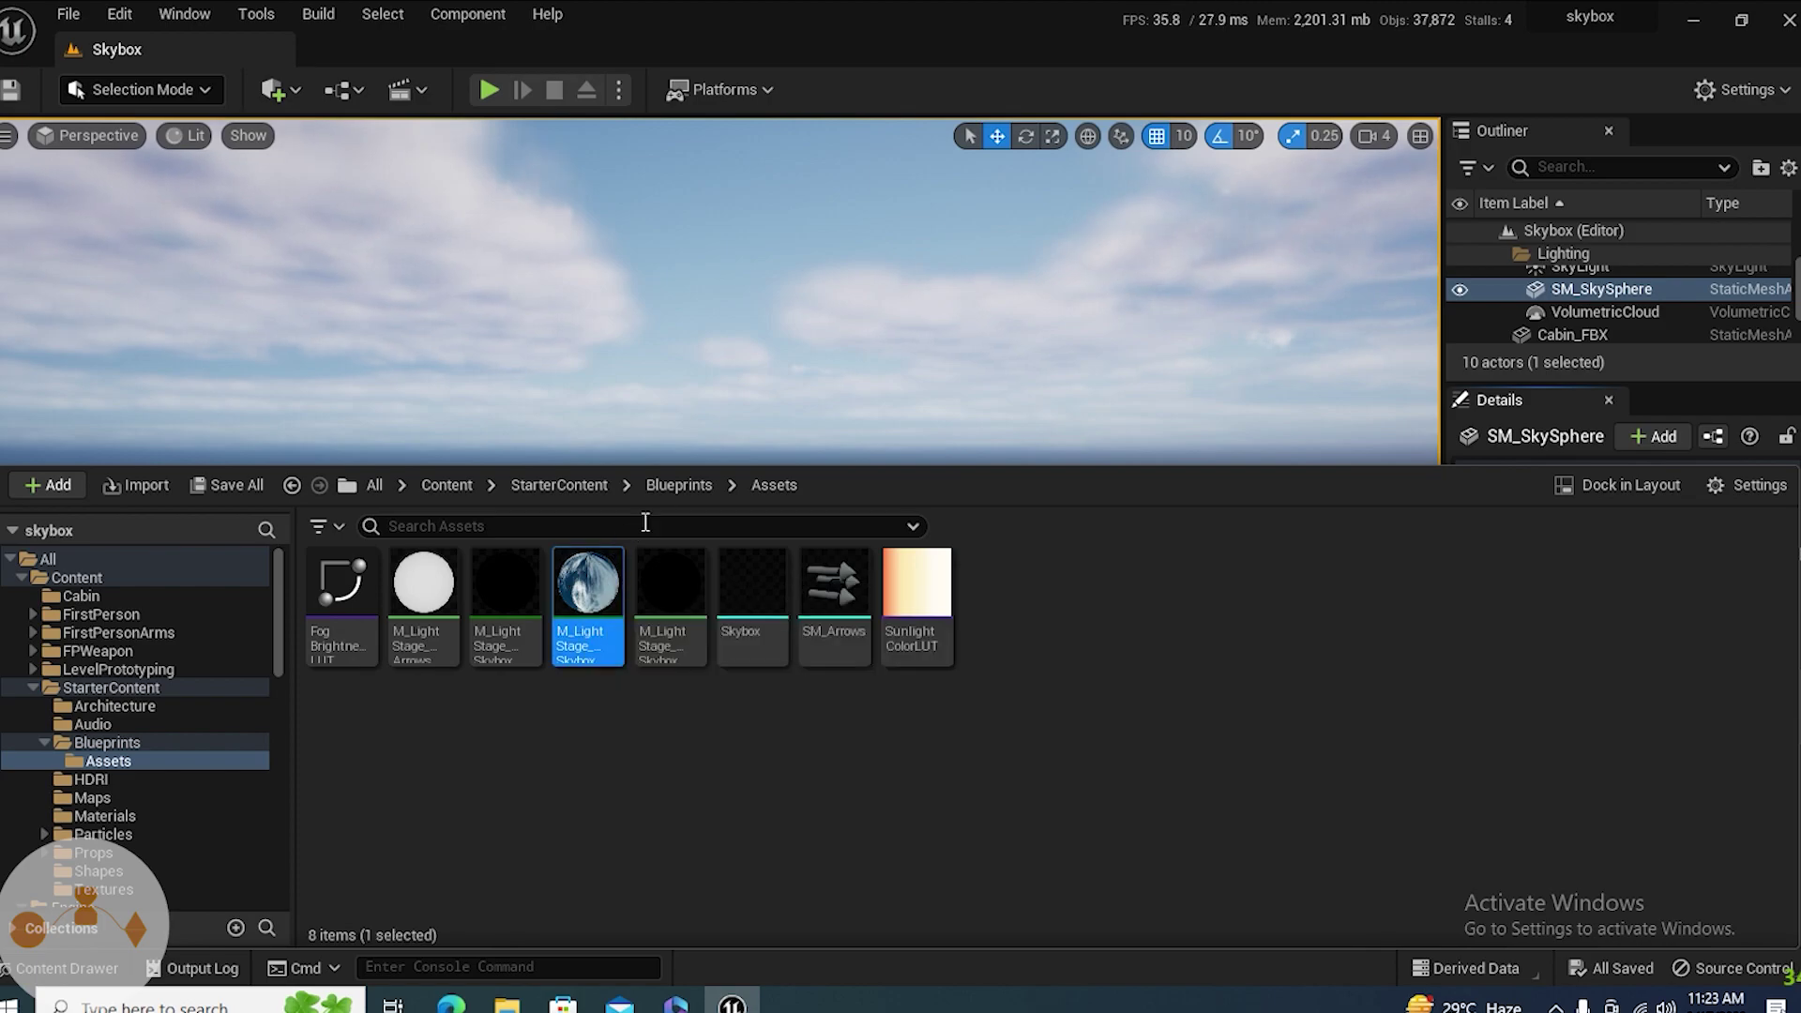
# - Assign the selected M_LightStage_Skybox_HDRI material to Element 0 of the sky sphere and check the sky around the cabin
pyautogui.moveTo(670, 512); pyautogui.dragTo(1198, 756)
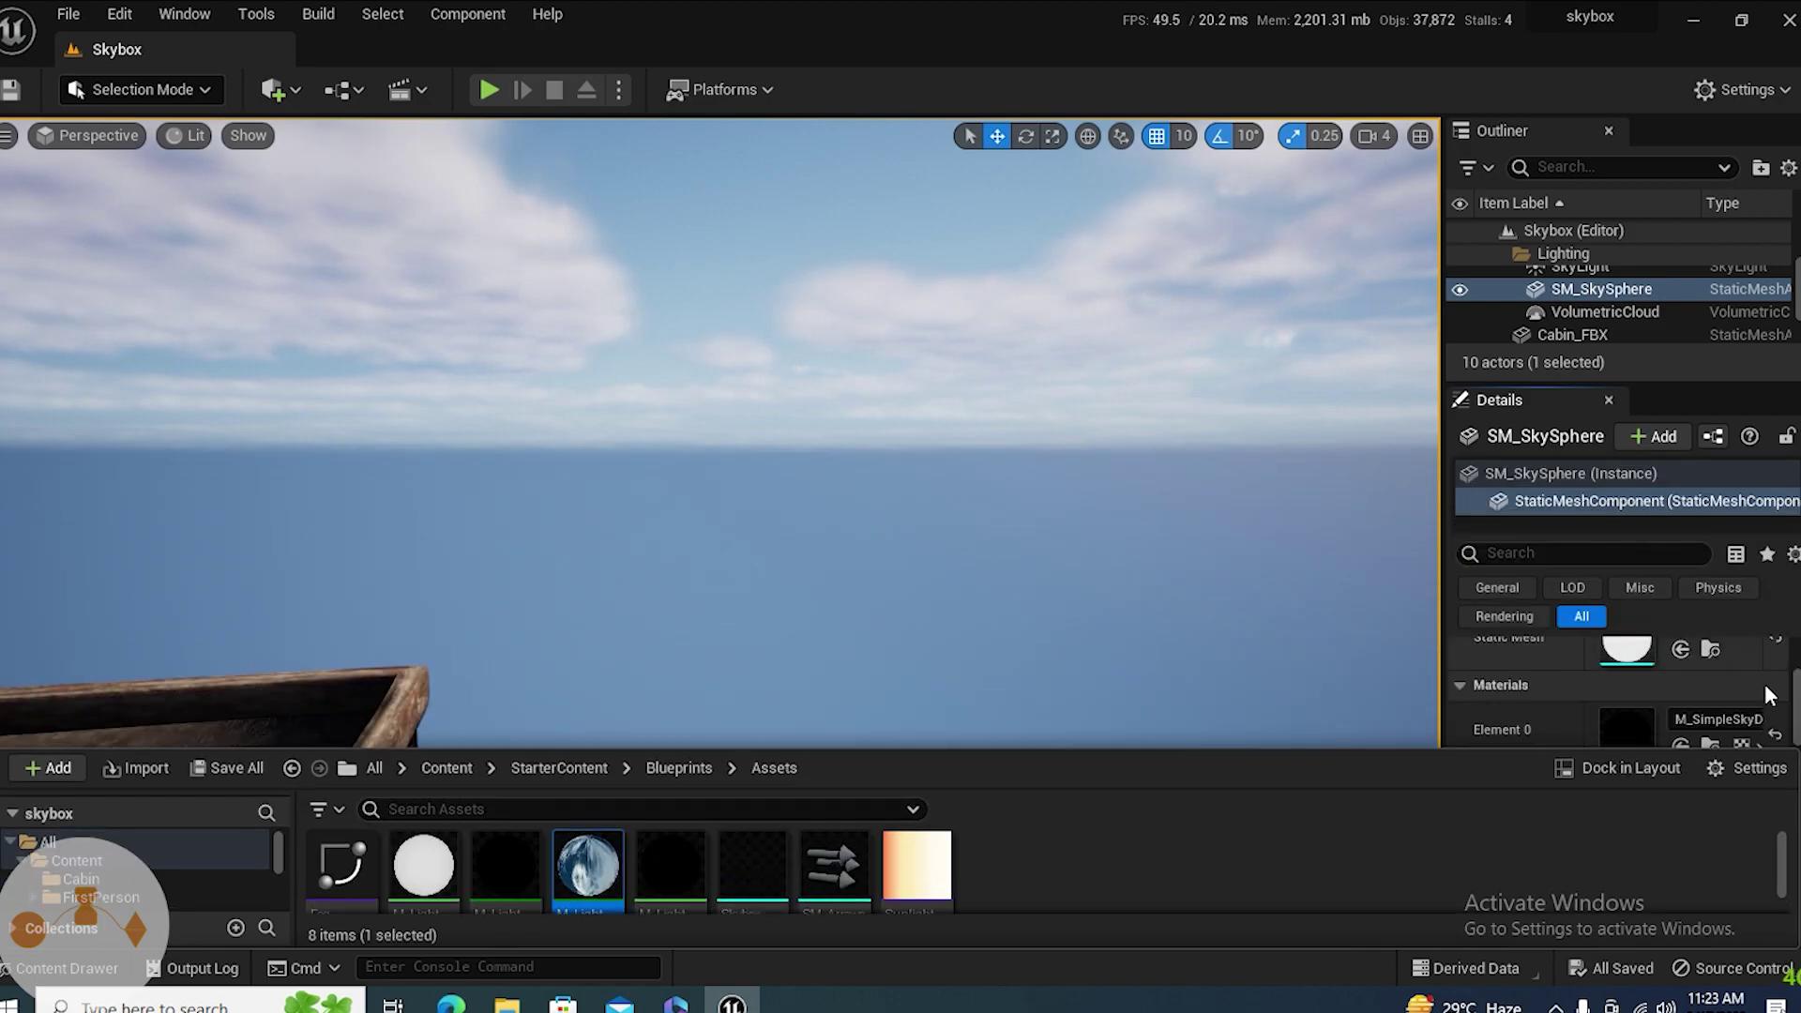
pyautogui.moveTo(1794, 686); pyautogui.dragTo(1796, 696)
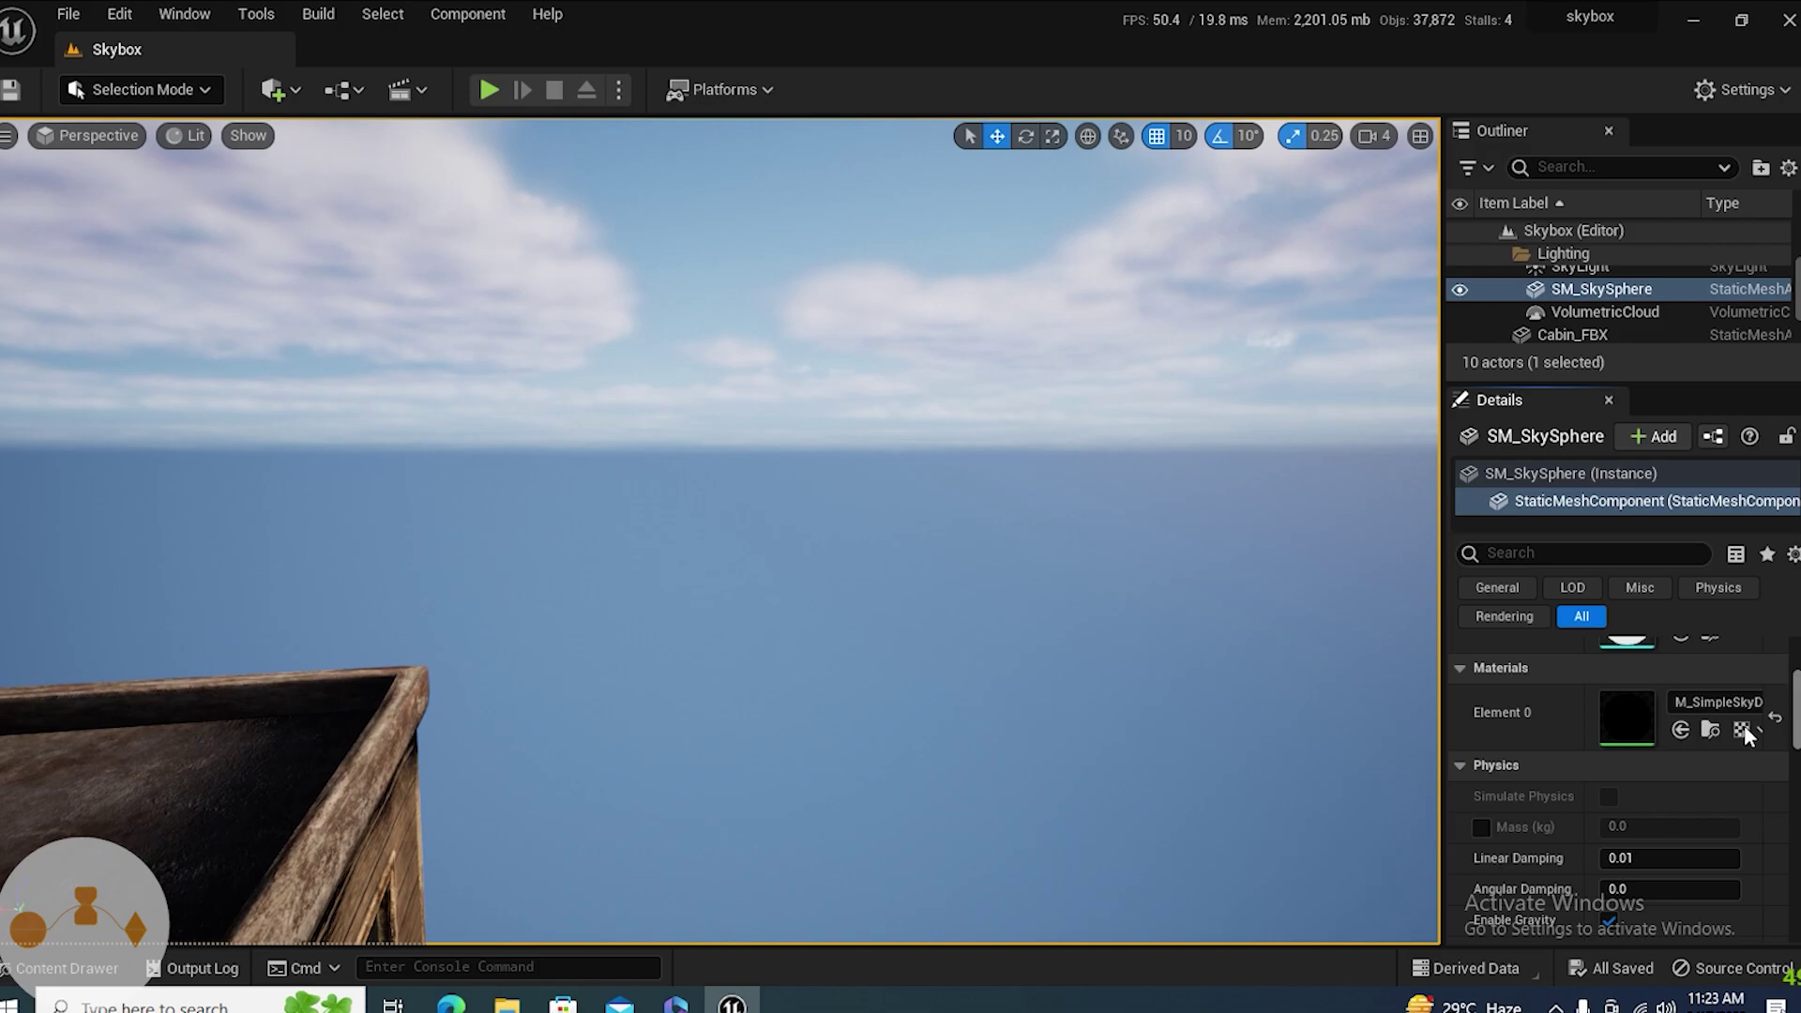
pyautogui.click(1681, 731)
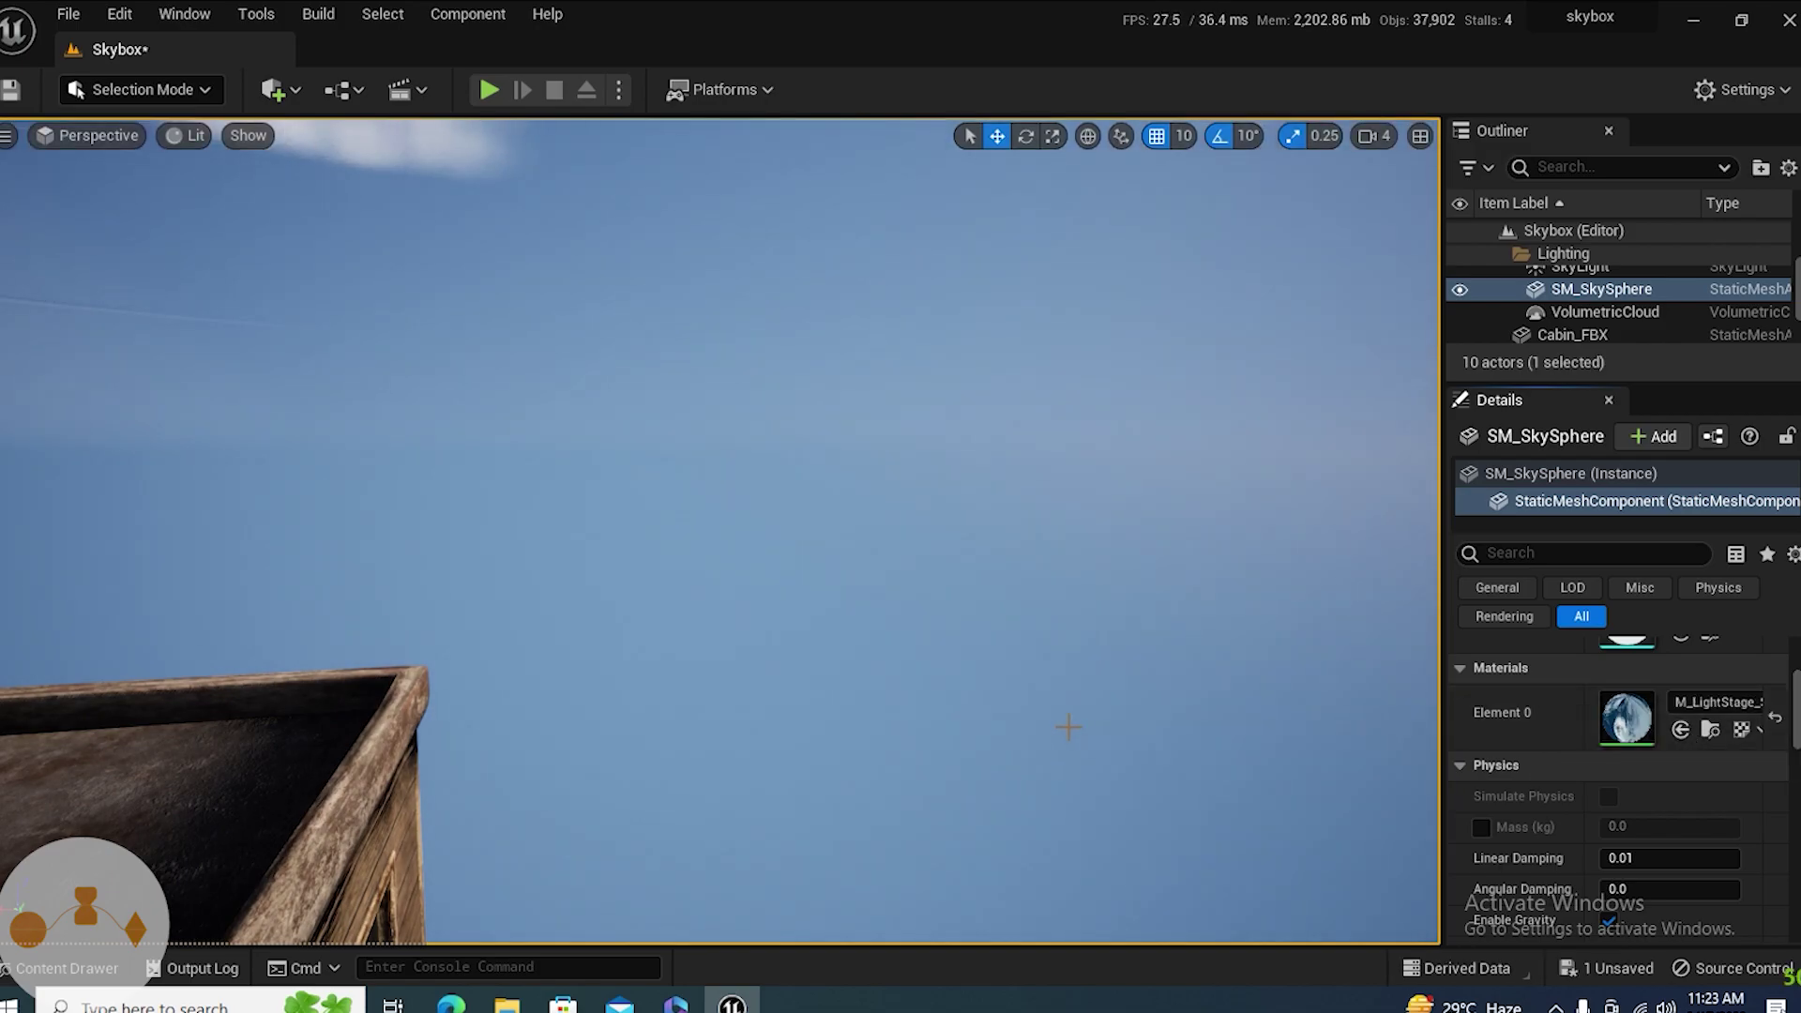
pyautogui.moveTo(1069, 727); pyautogui.dragTo(929, 809, button='right')
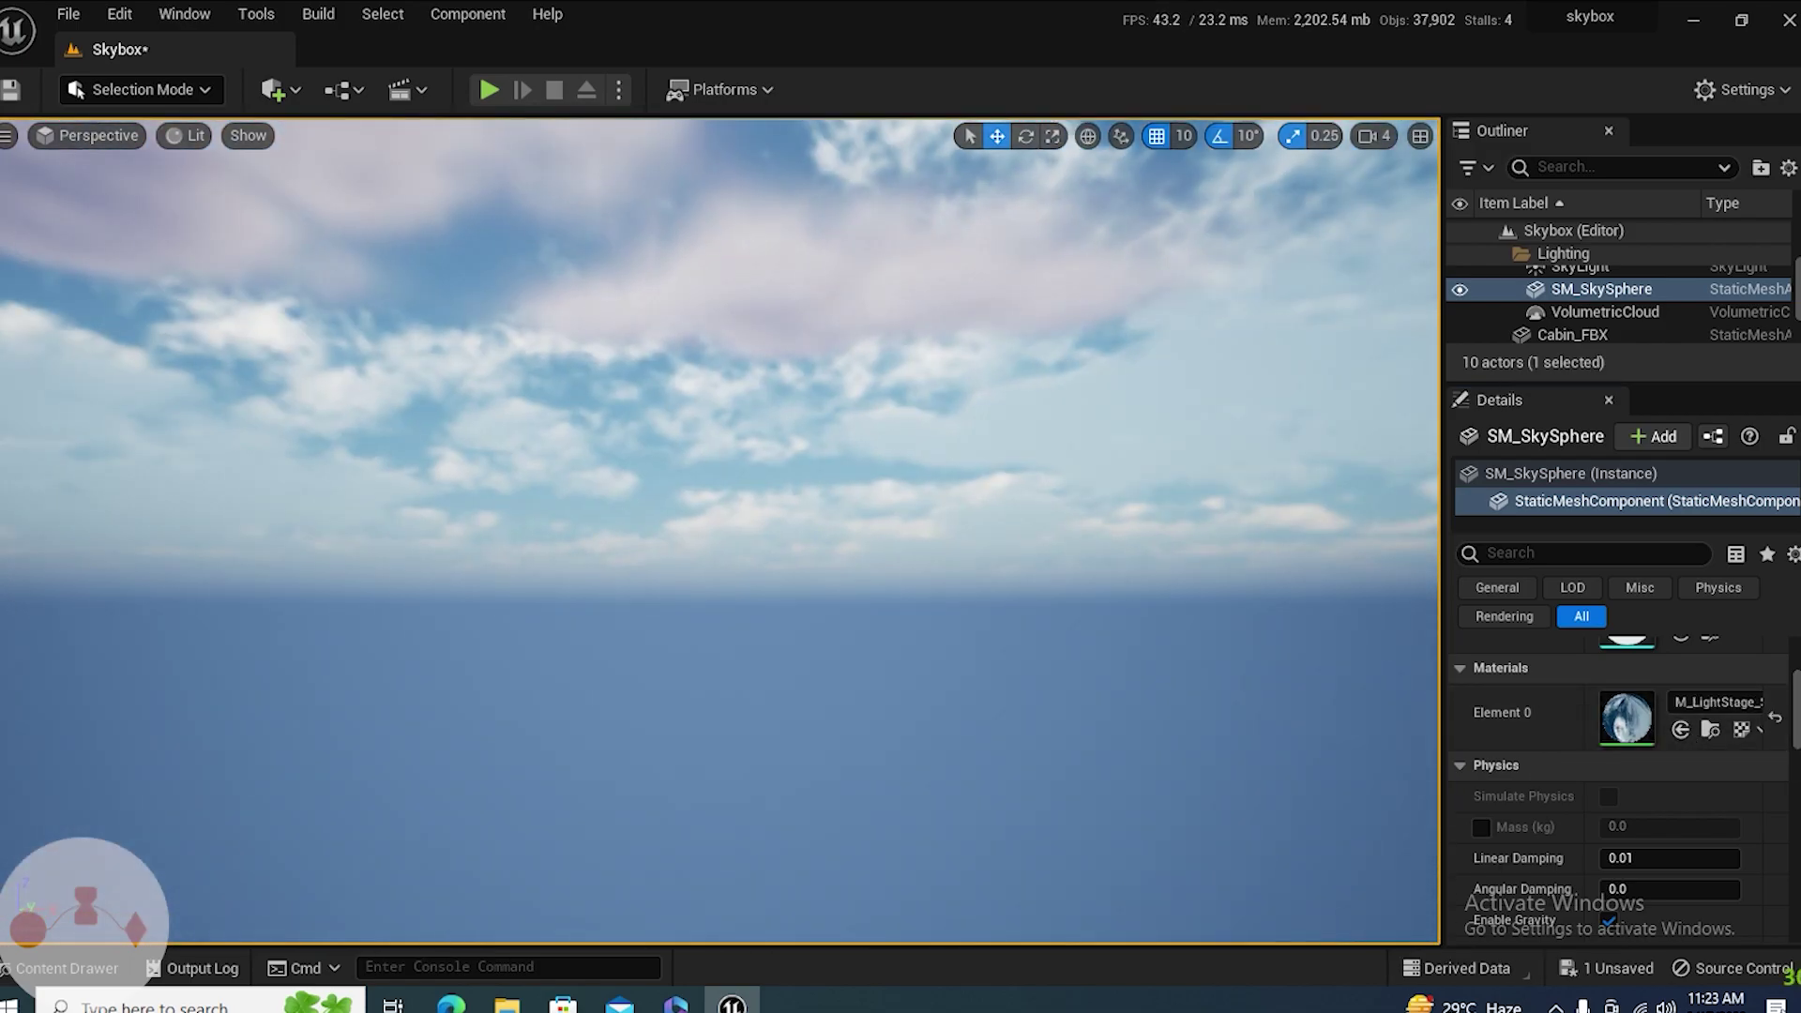
pyautogui.moveTo(720, 530); pyautogui.dragTo(648, 577, button='right')
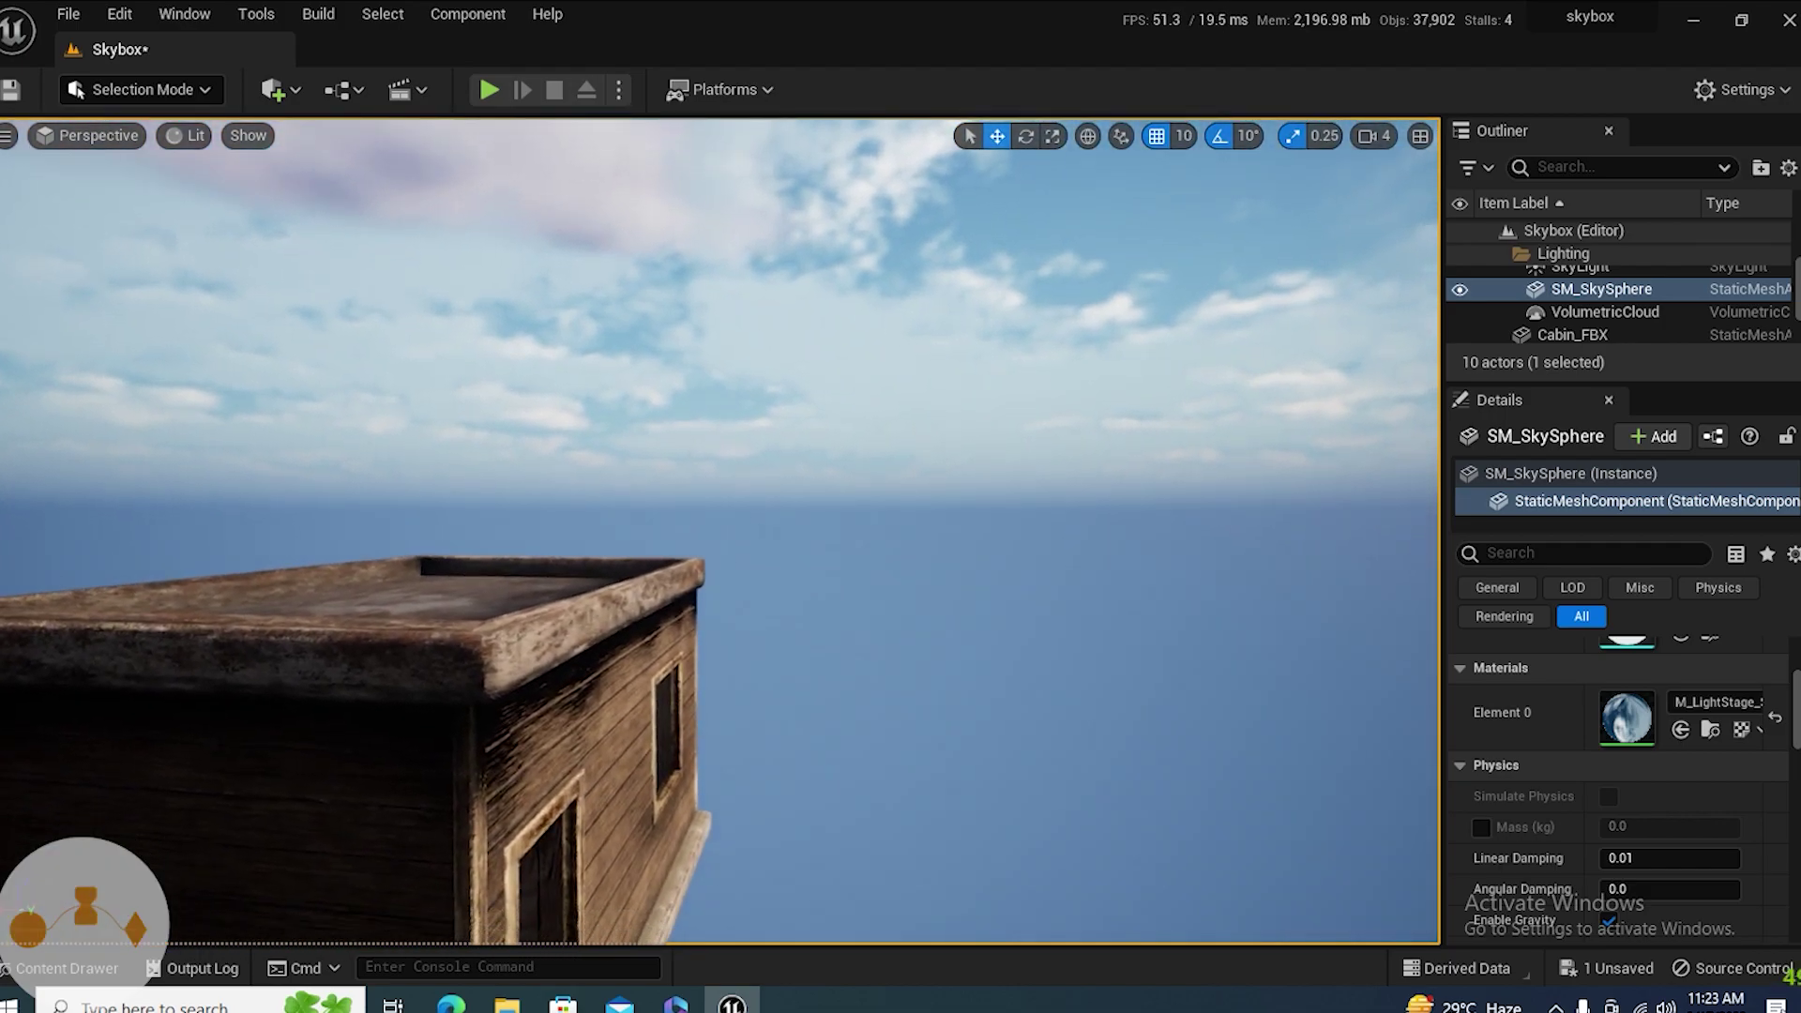
# - Open the sky sphere's M_LightStage_Skybox_HDRI material instance for editing and dock its editor beside the Skybox level
pyautogui.click(1710, 729)
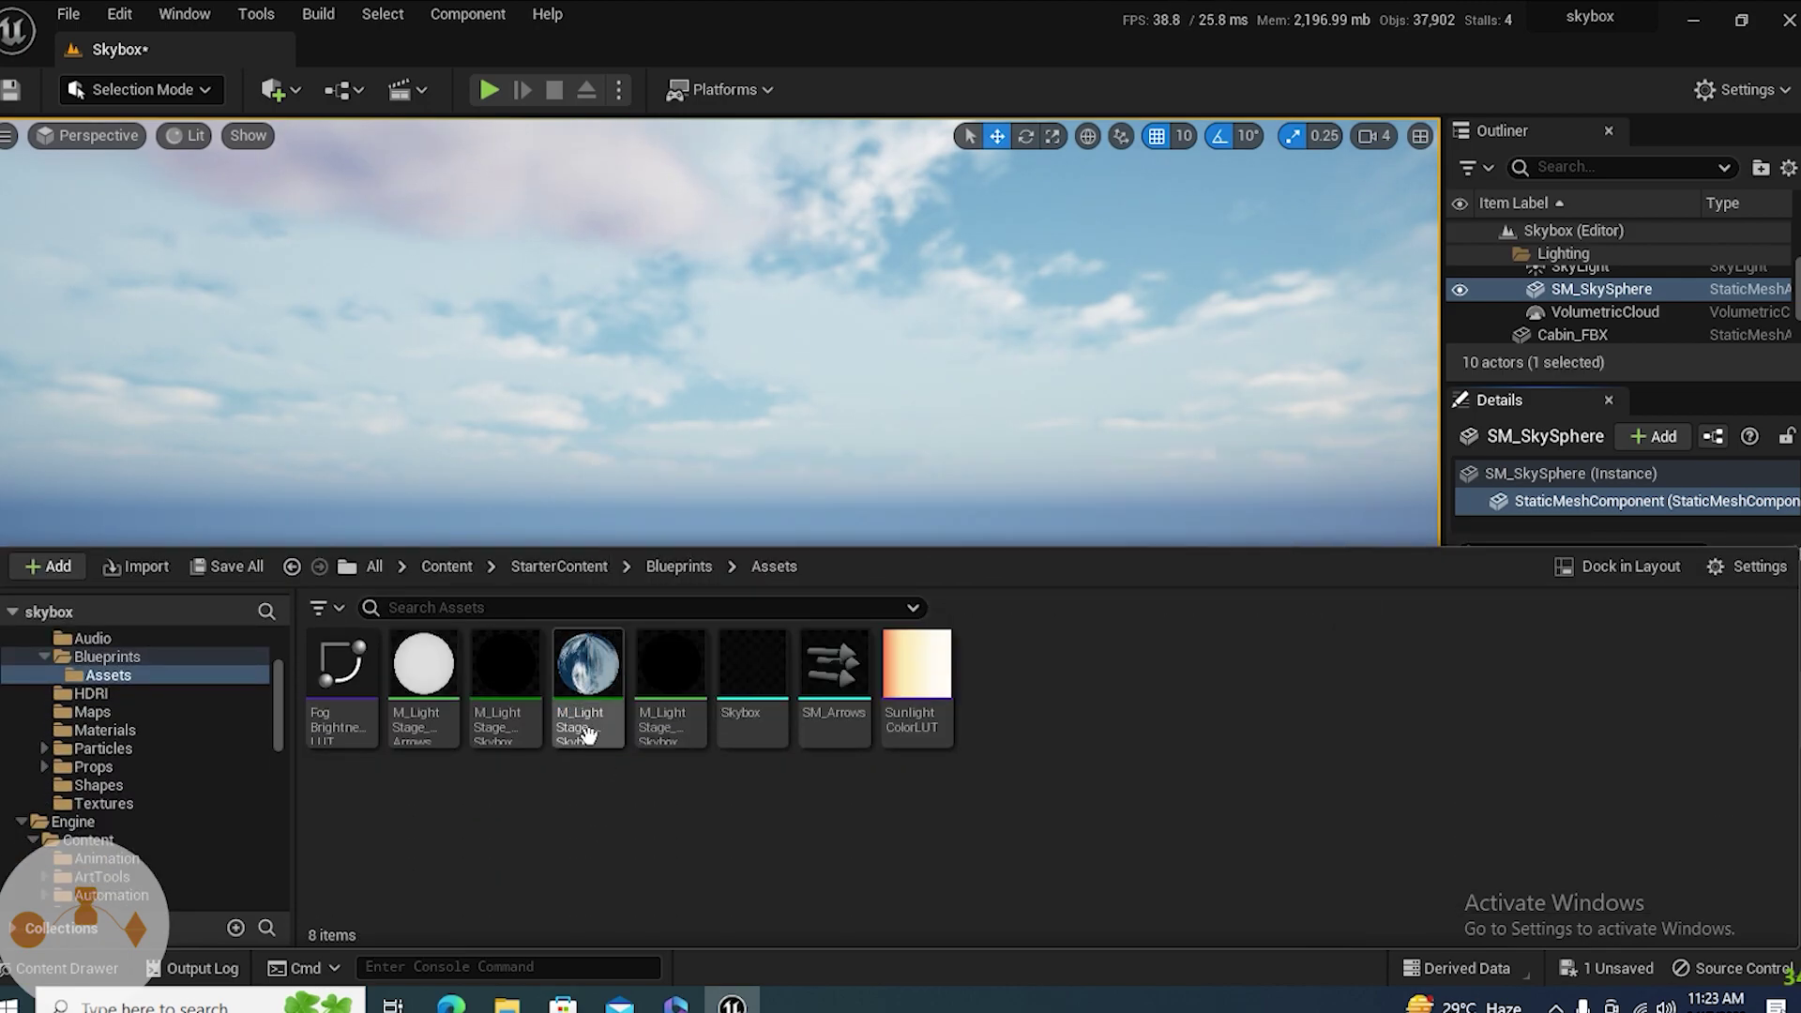
pyautogui.click(592, 728)
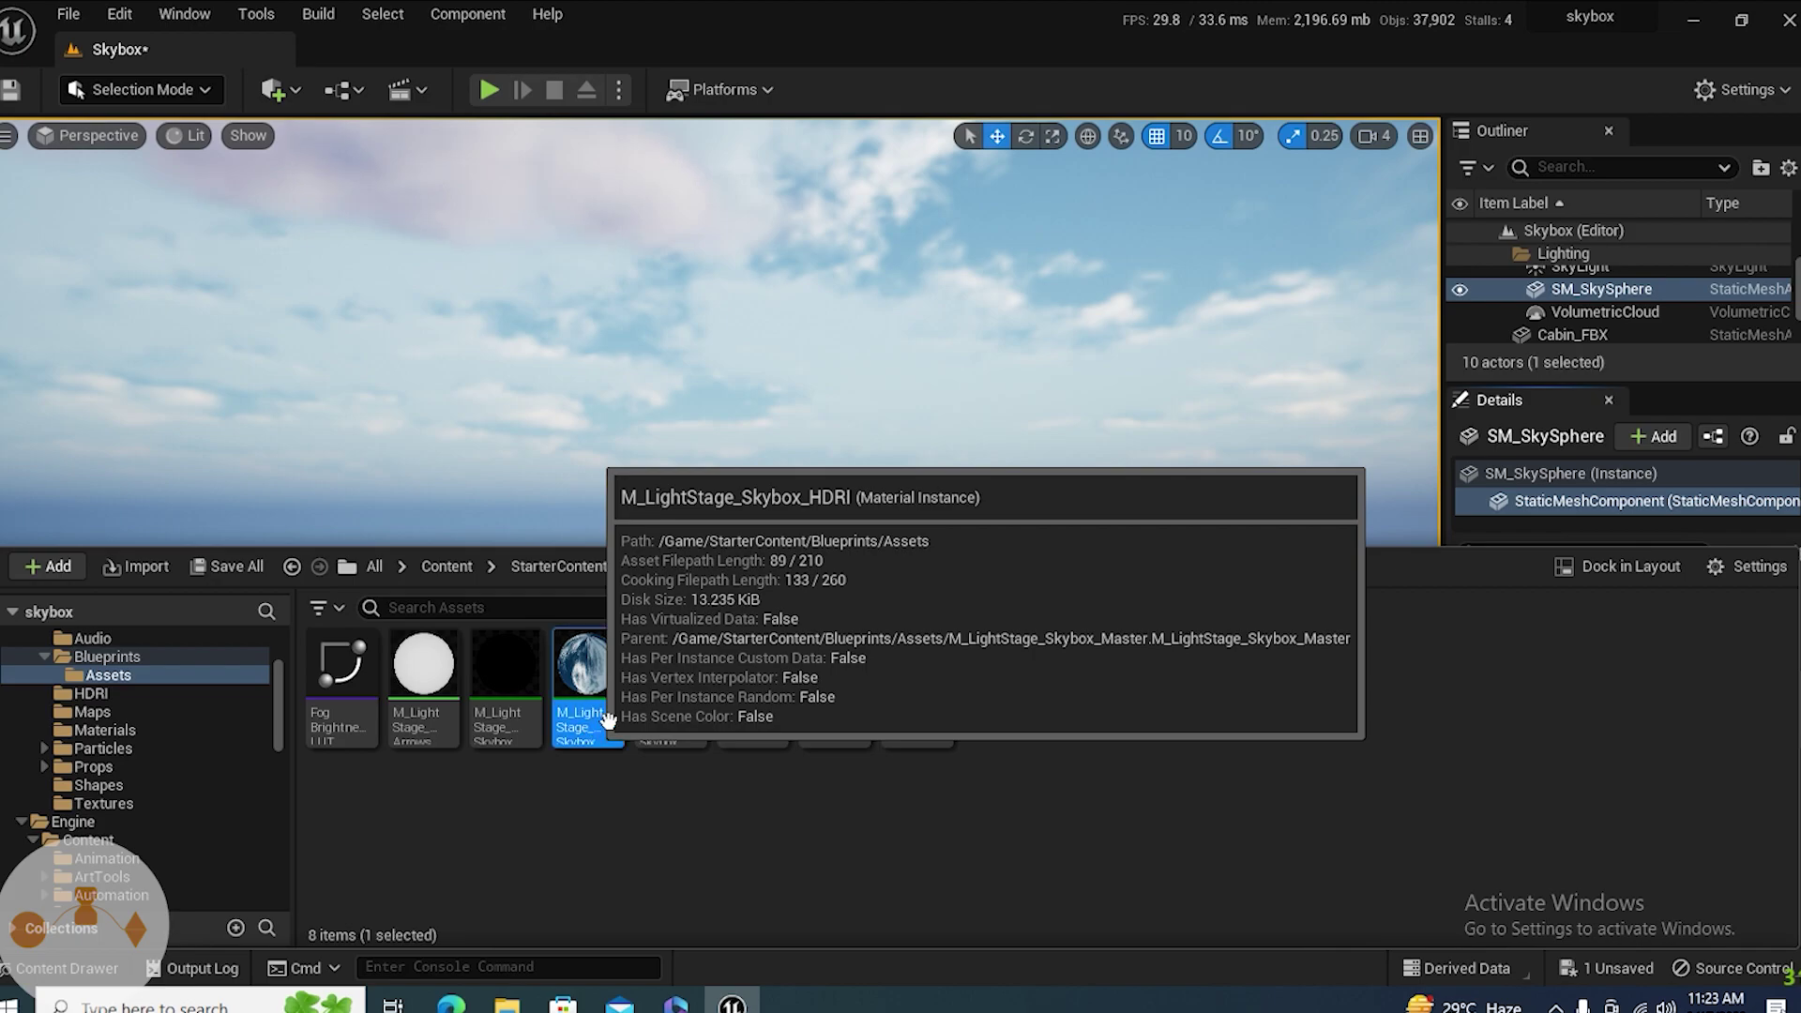
pyautogui.doubleClick(600, 691)
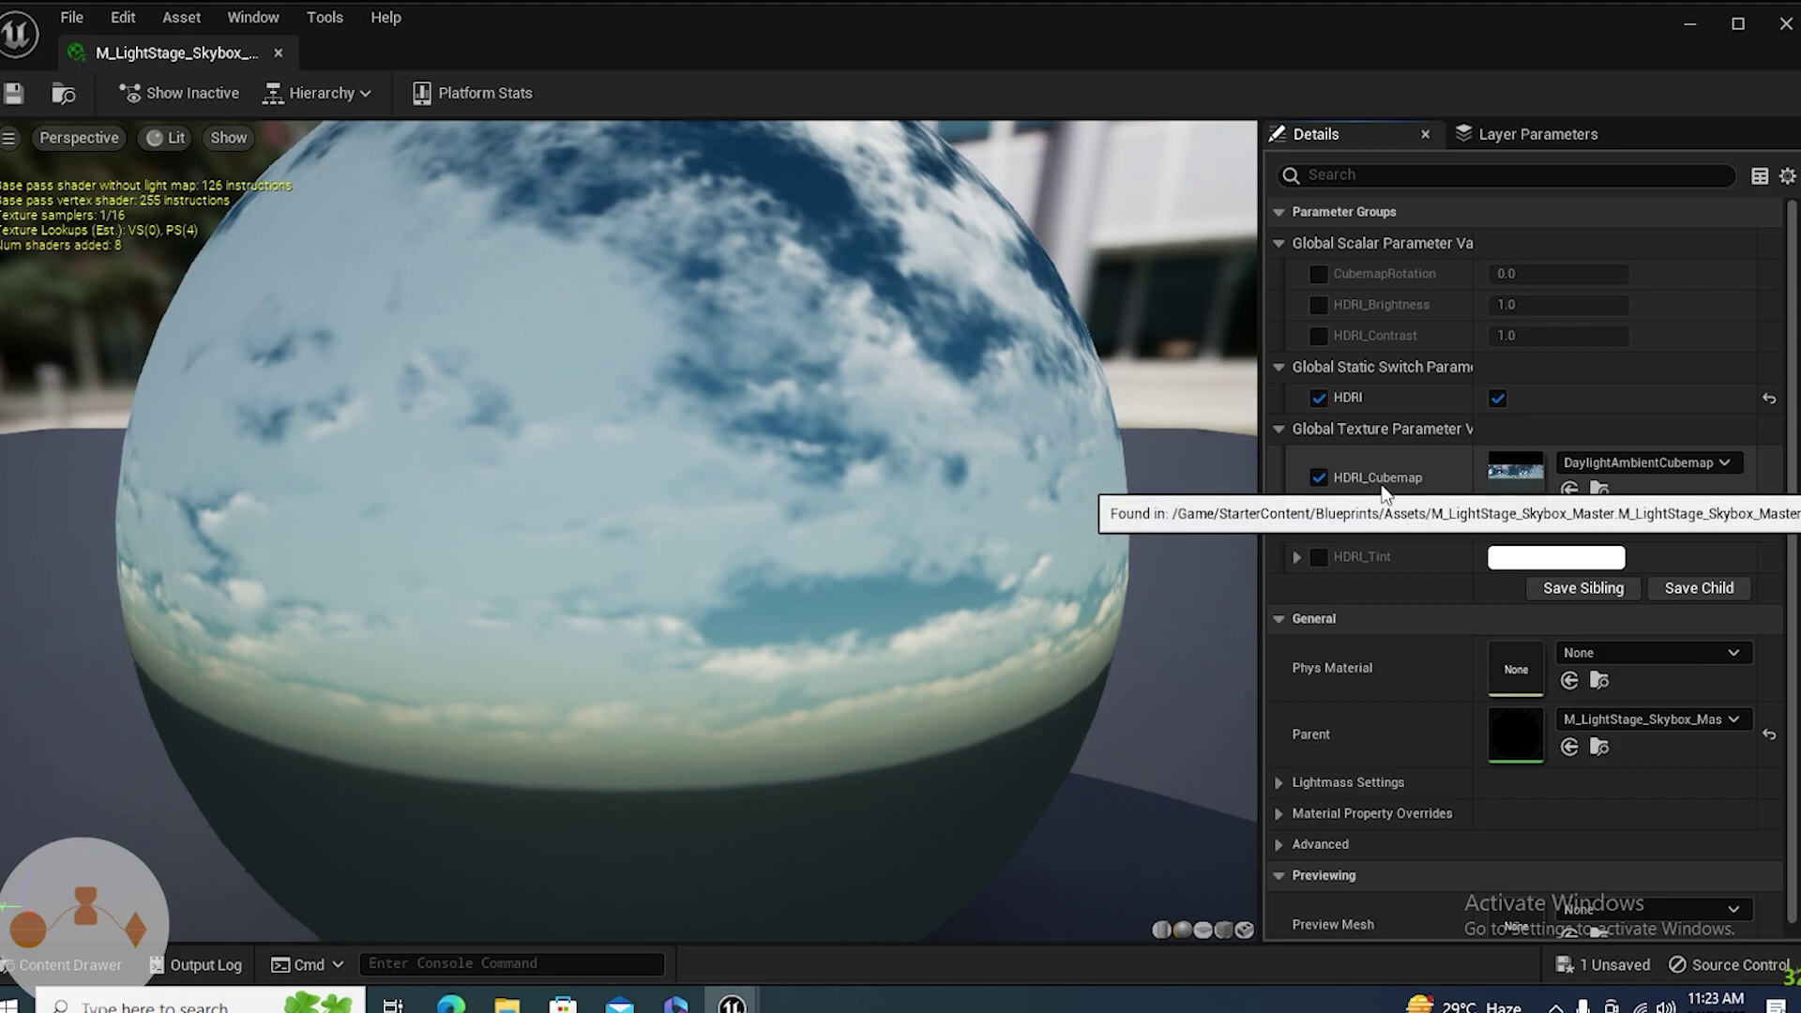
pyautogui.click(1658, 465)
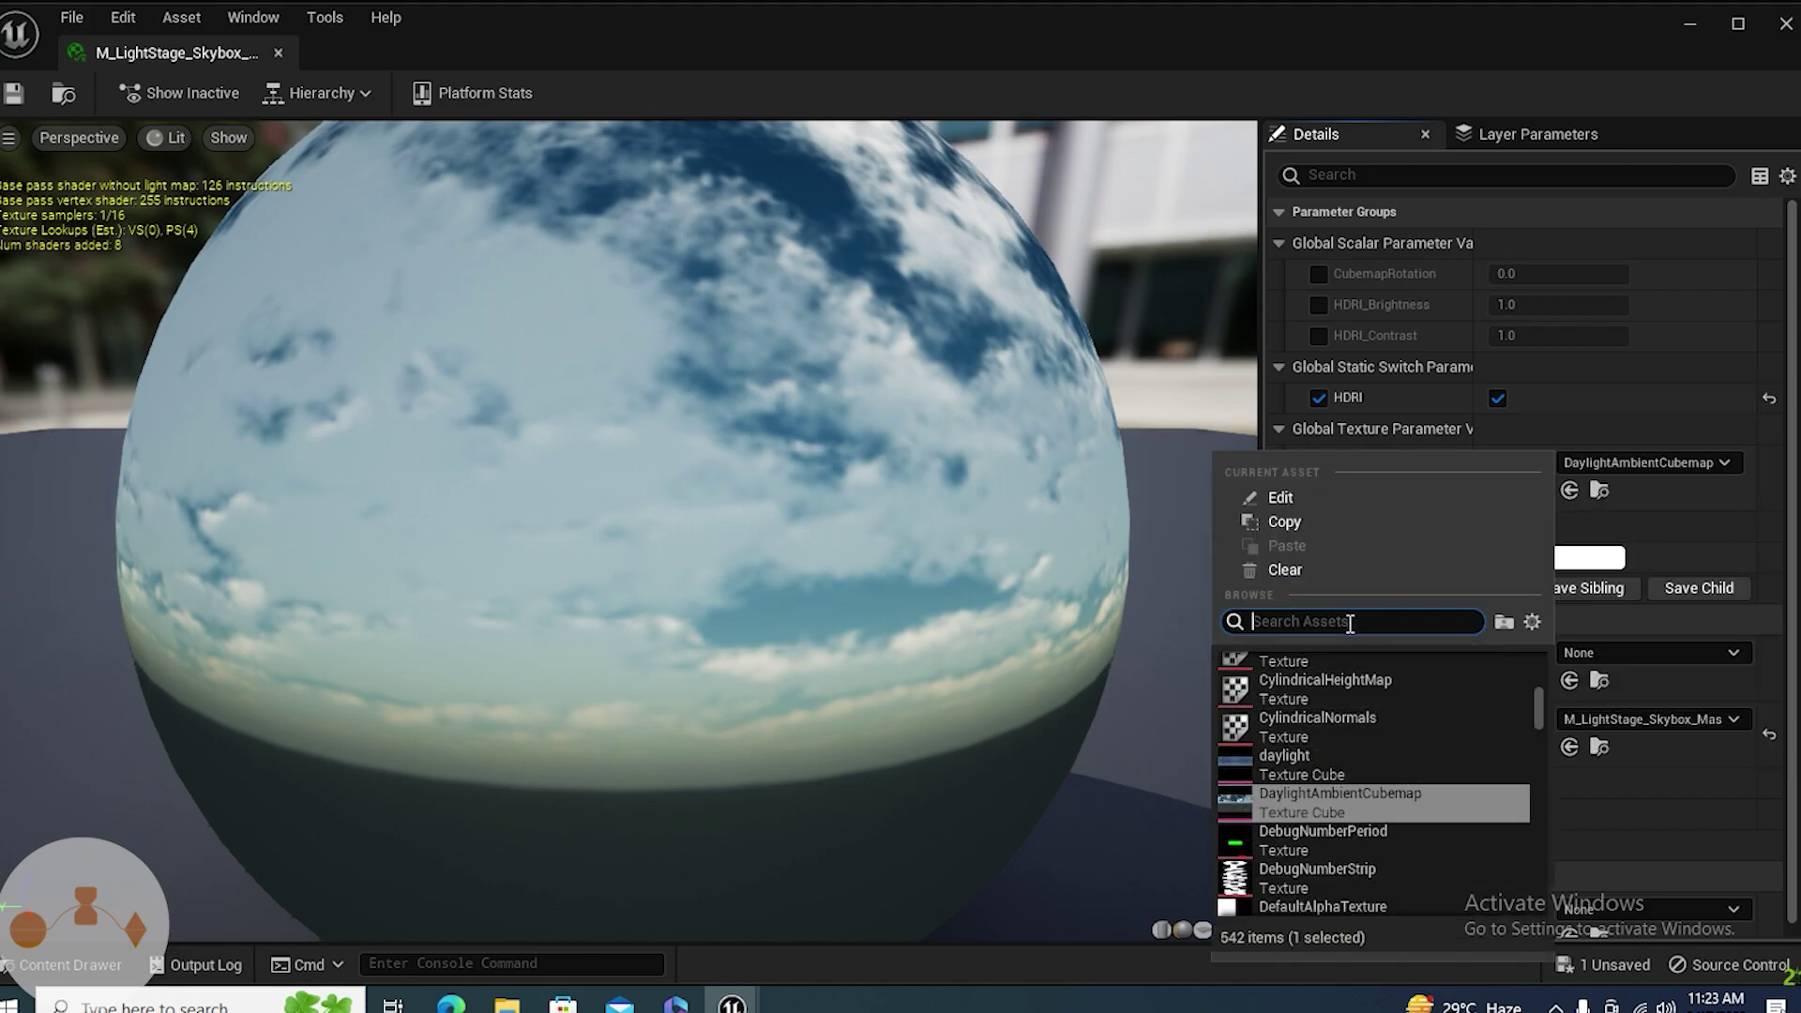
pyautogui.moveTo(184, 53); pyautogui.dragTo(399, 59)
pyautogui.click(192, 58)
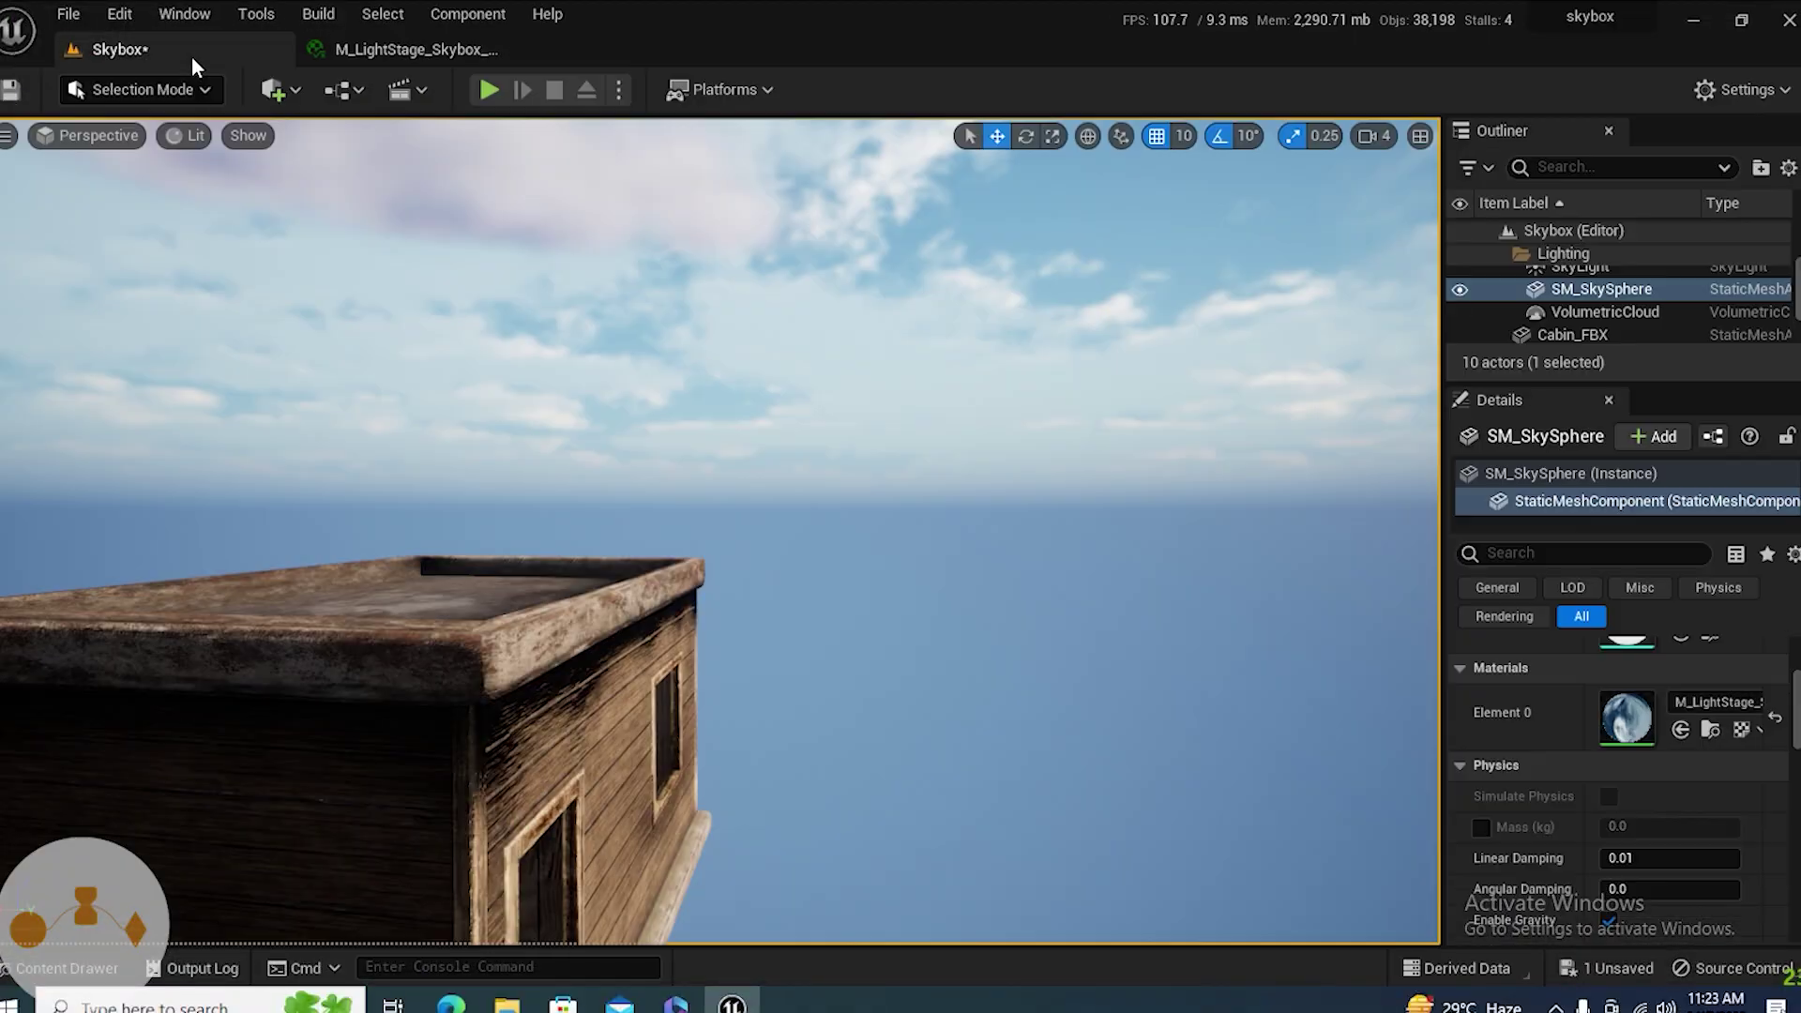
# - Set the material instance's HDRI_Cubemap to the scythian_tombs_2_4k texture from the Content folder, check the preview sphere, and save it
pyautogui.click(66, 968)
pyautogui.click(447, 566)
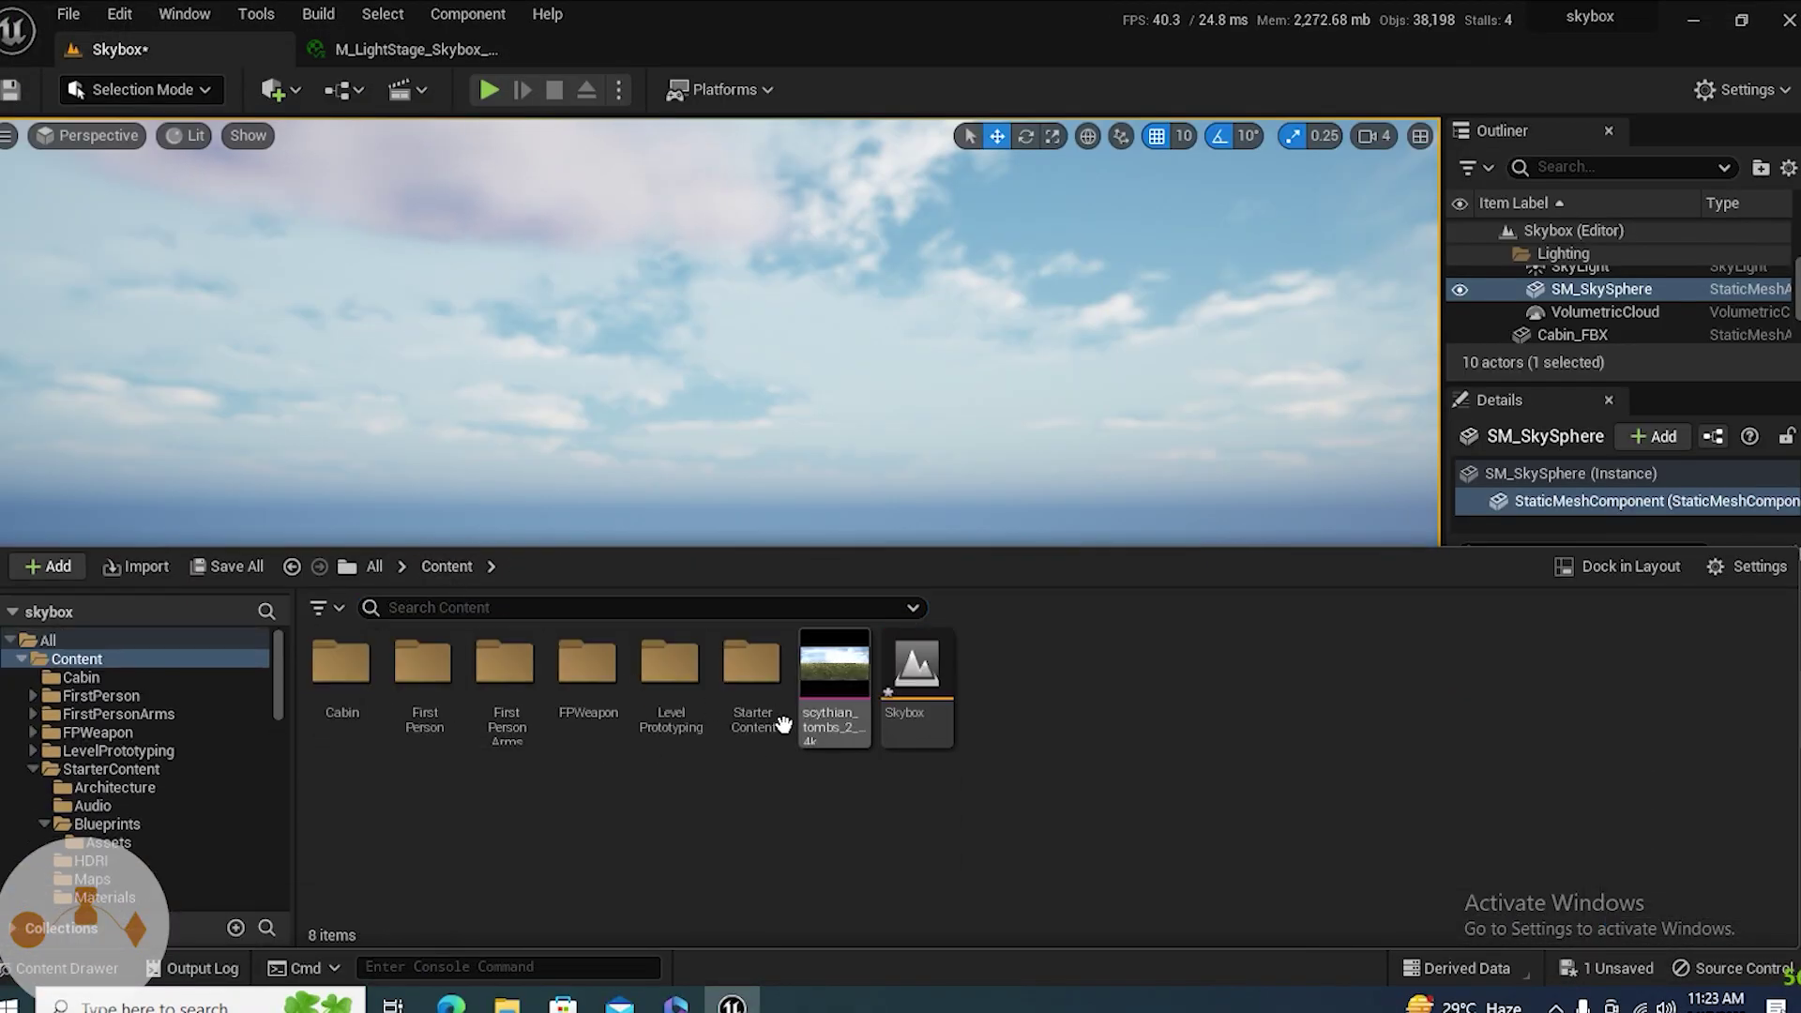
pyautogui.click(816, 704)
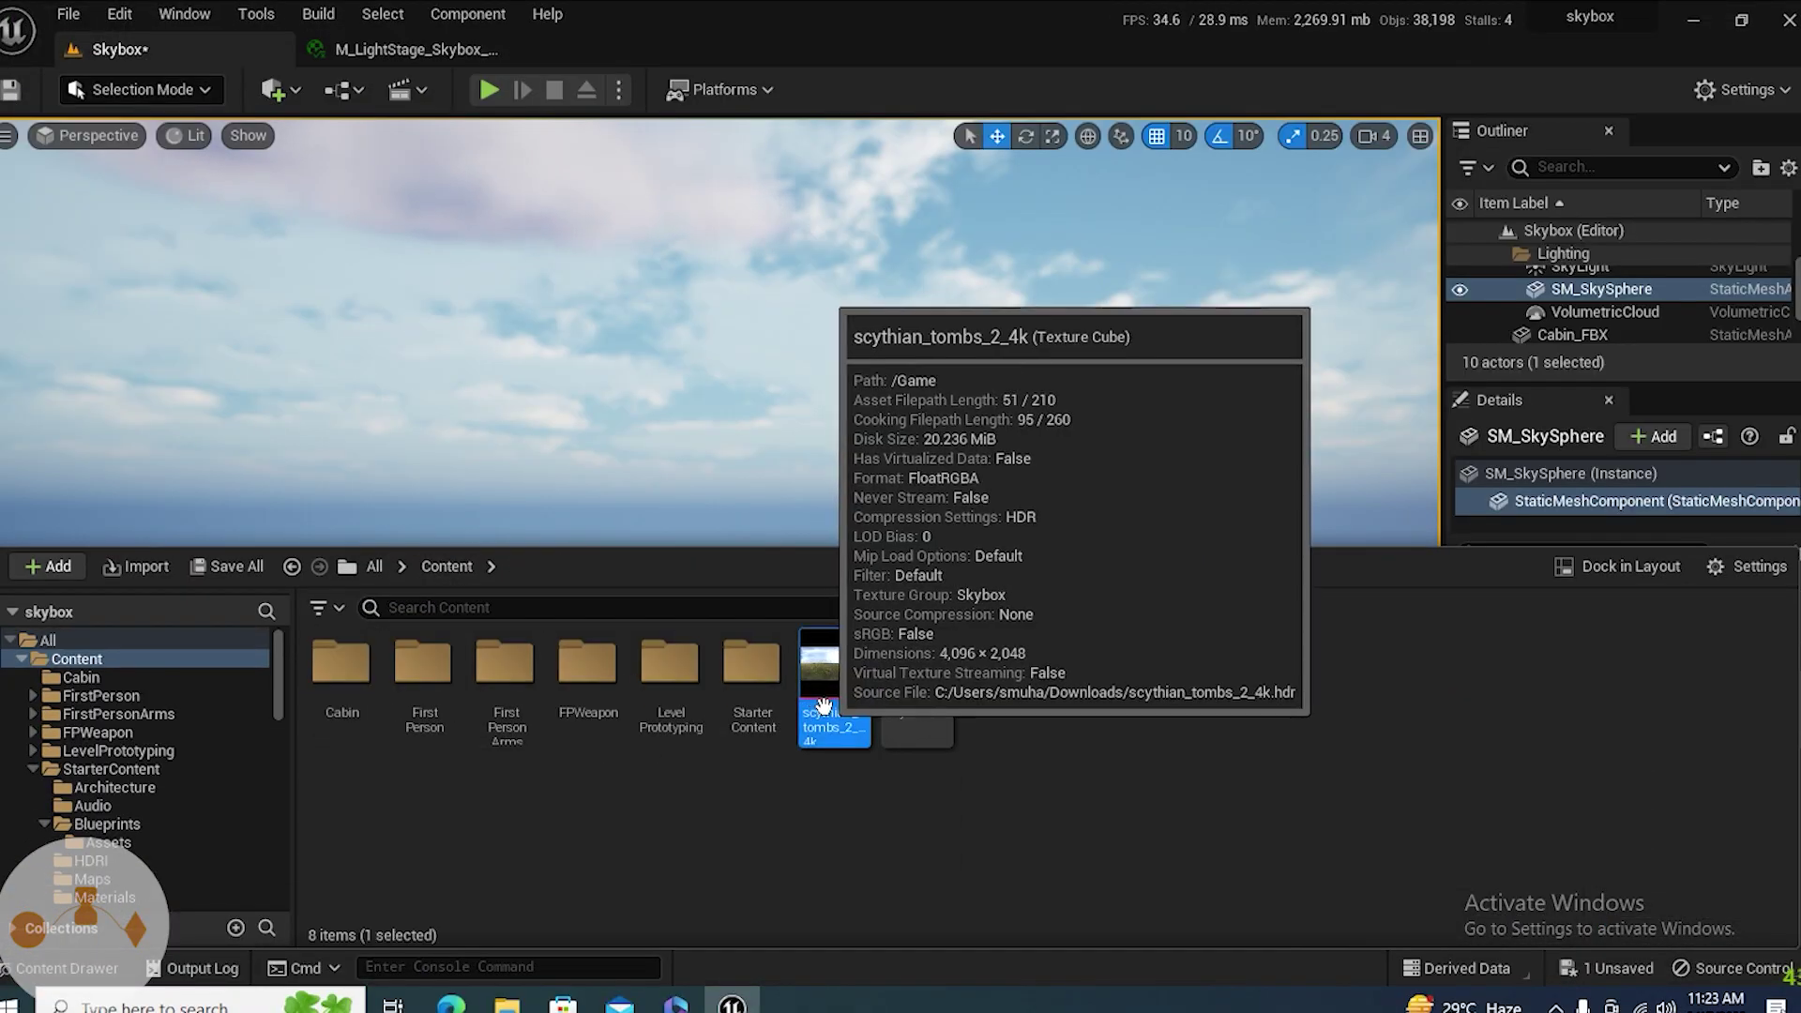
pyautogui.click(437, 37)
pyautogui.click(1571, 487)
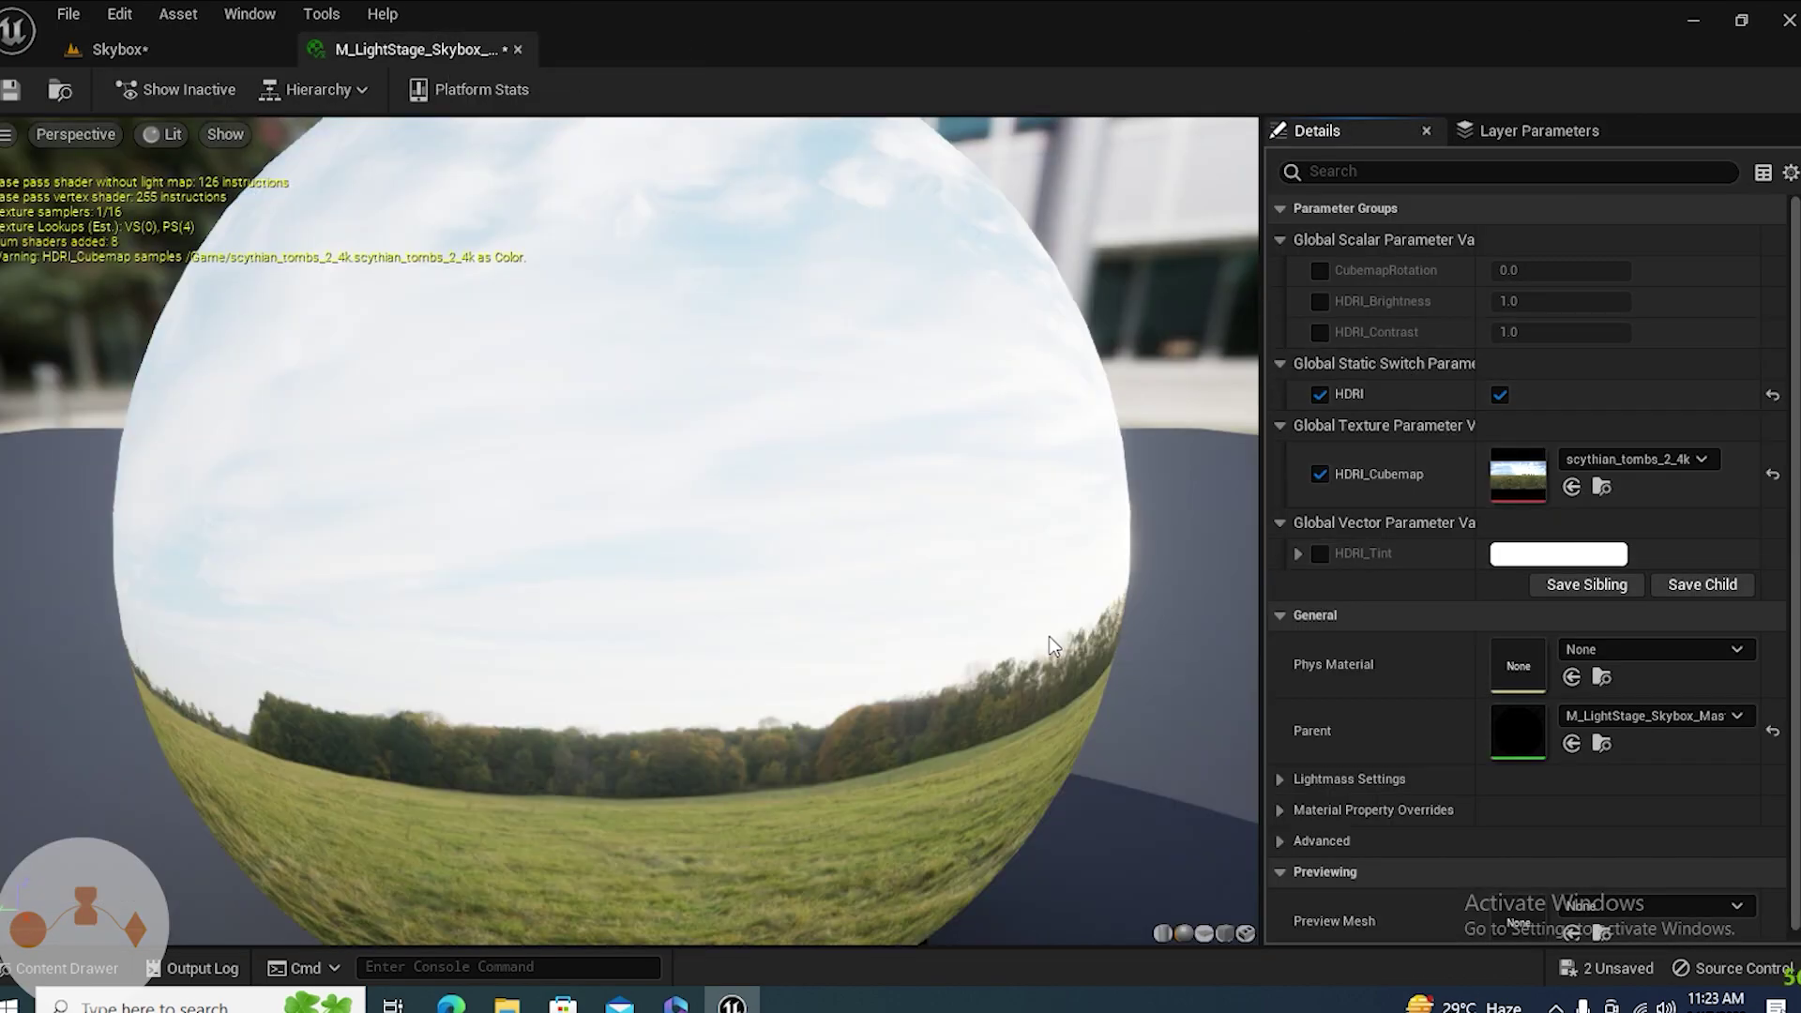
pyautogui.moveTo(907, 646); pyautogui.dragTo(865, 711)
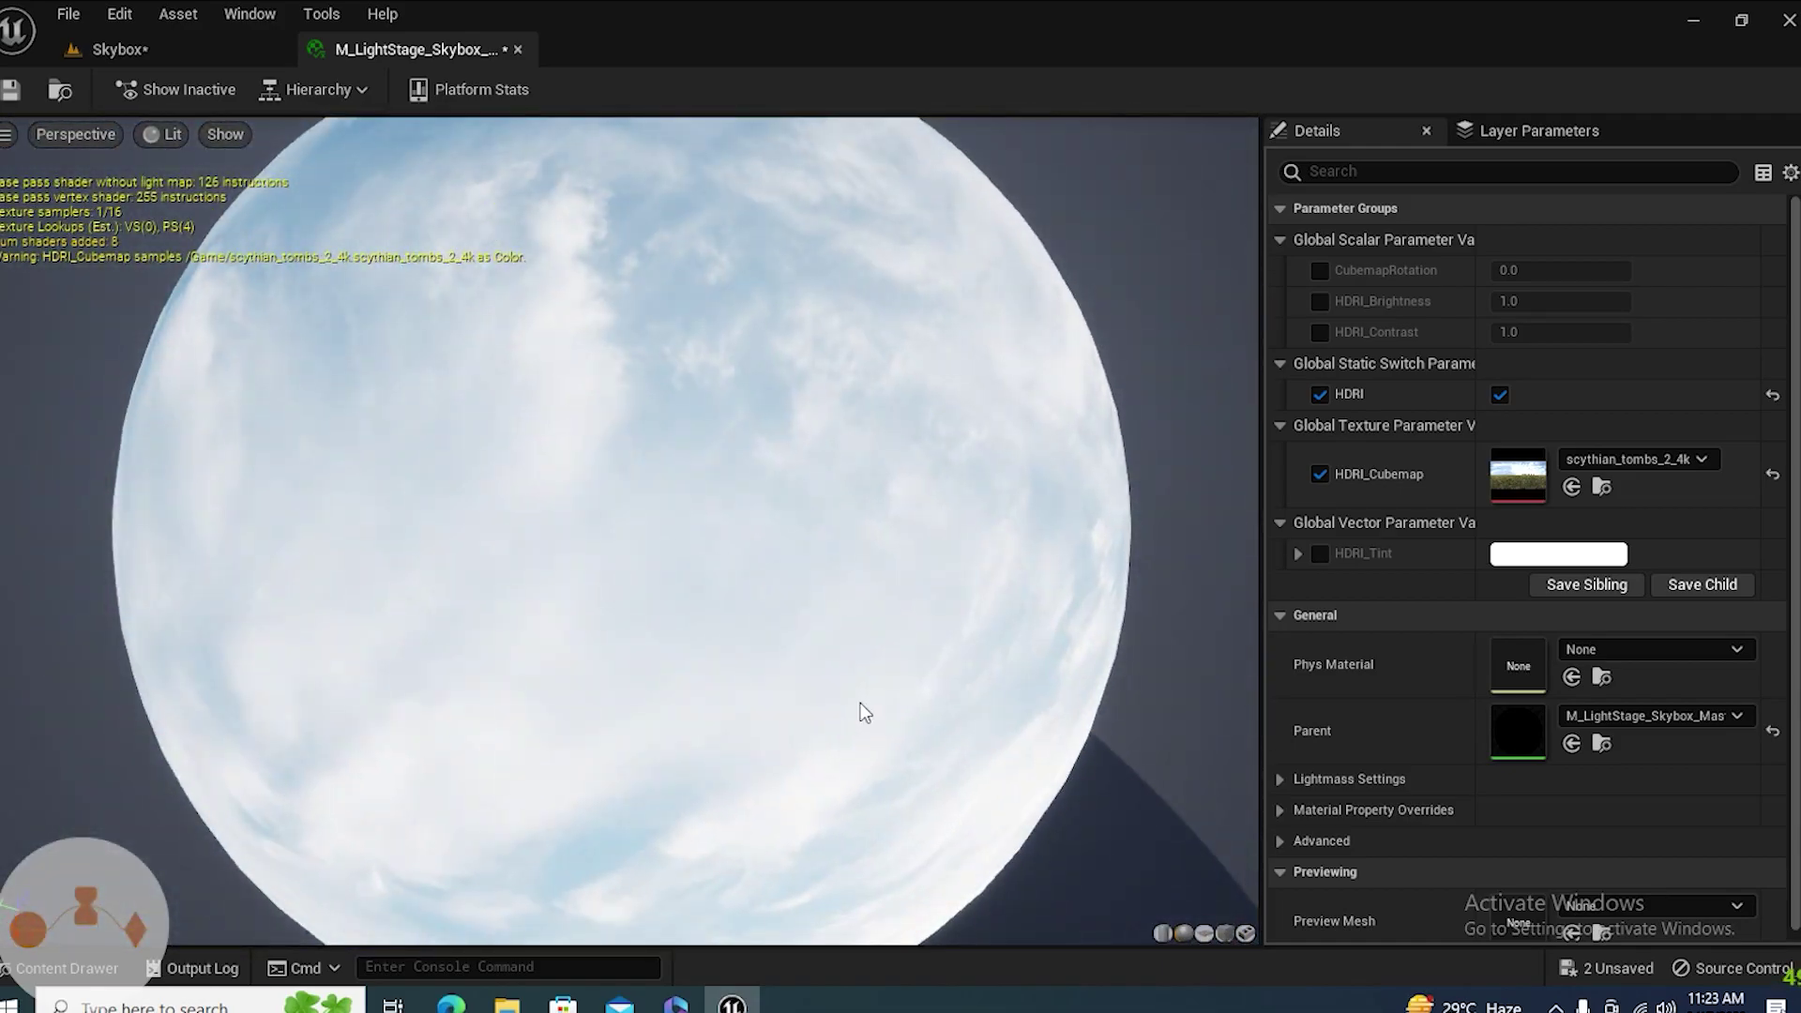
pyautogui.click(10, 89)
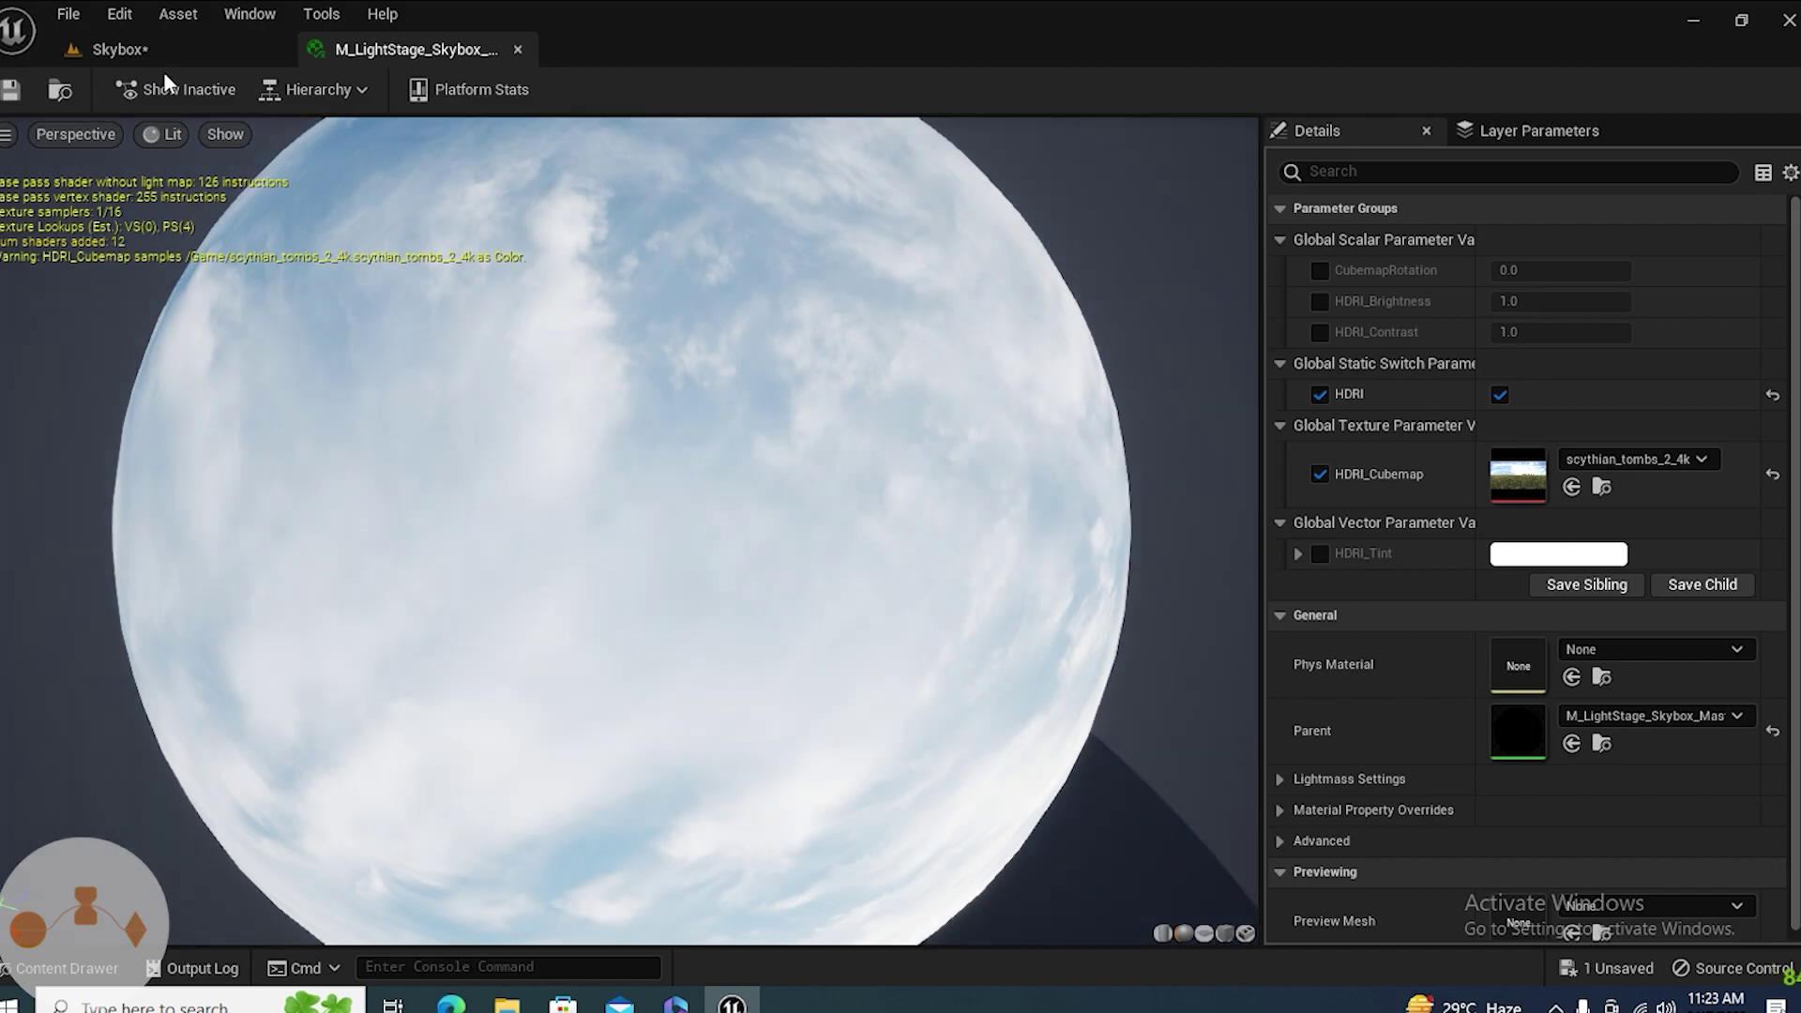
# - Examine the new sky and horizon around the cabin in the Skybox level, including from inside a play session
pyautogui.click(159, 58)
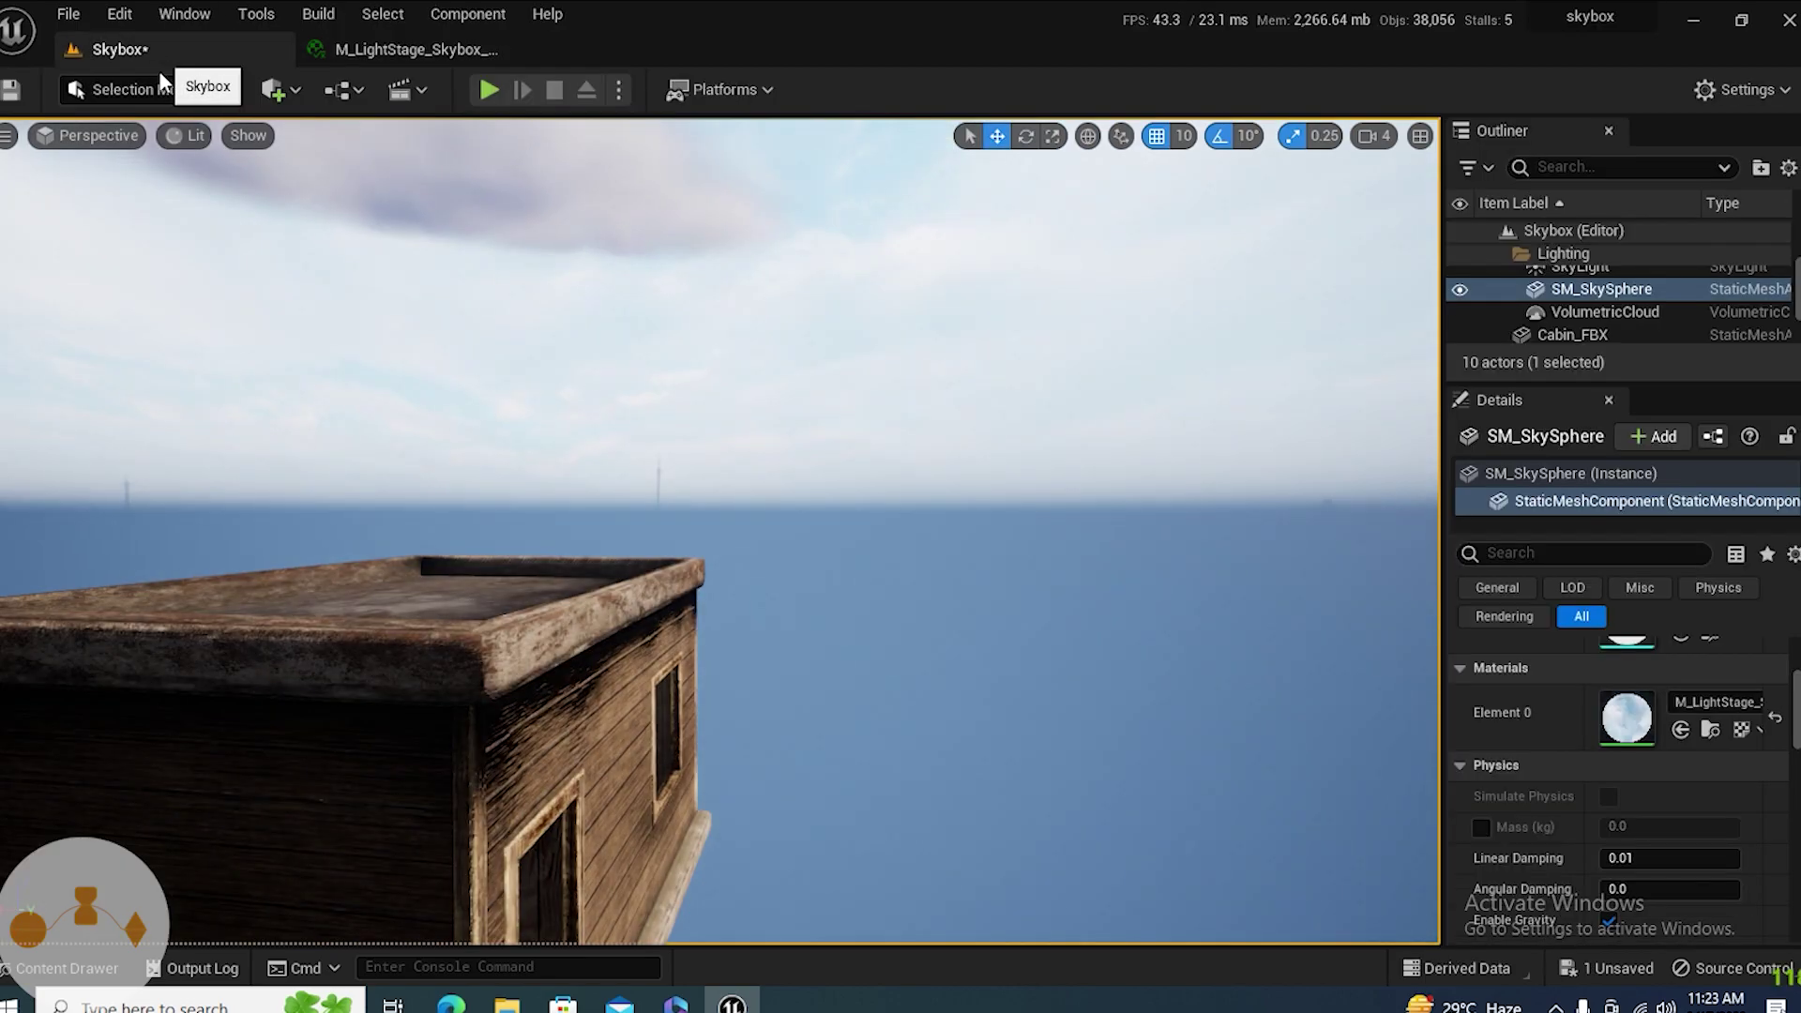
pyautogui.moveTo(850, 418); pyautogui.dragTo(103, 403, button='right')
pyautogui.moveTo(544, 408); pyautogui.dragTo(488, 119, button='right')
pyautogui.click(487, 90)
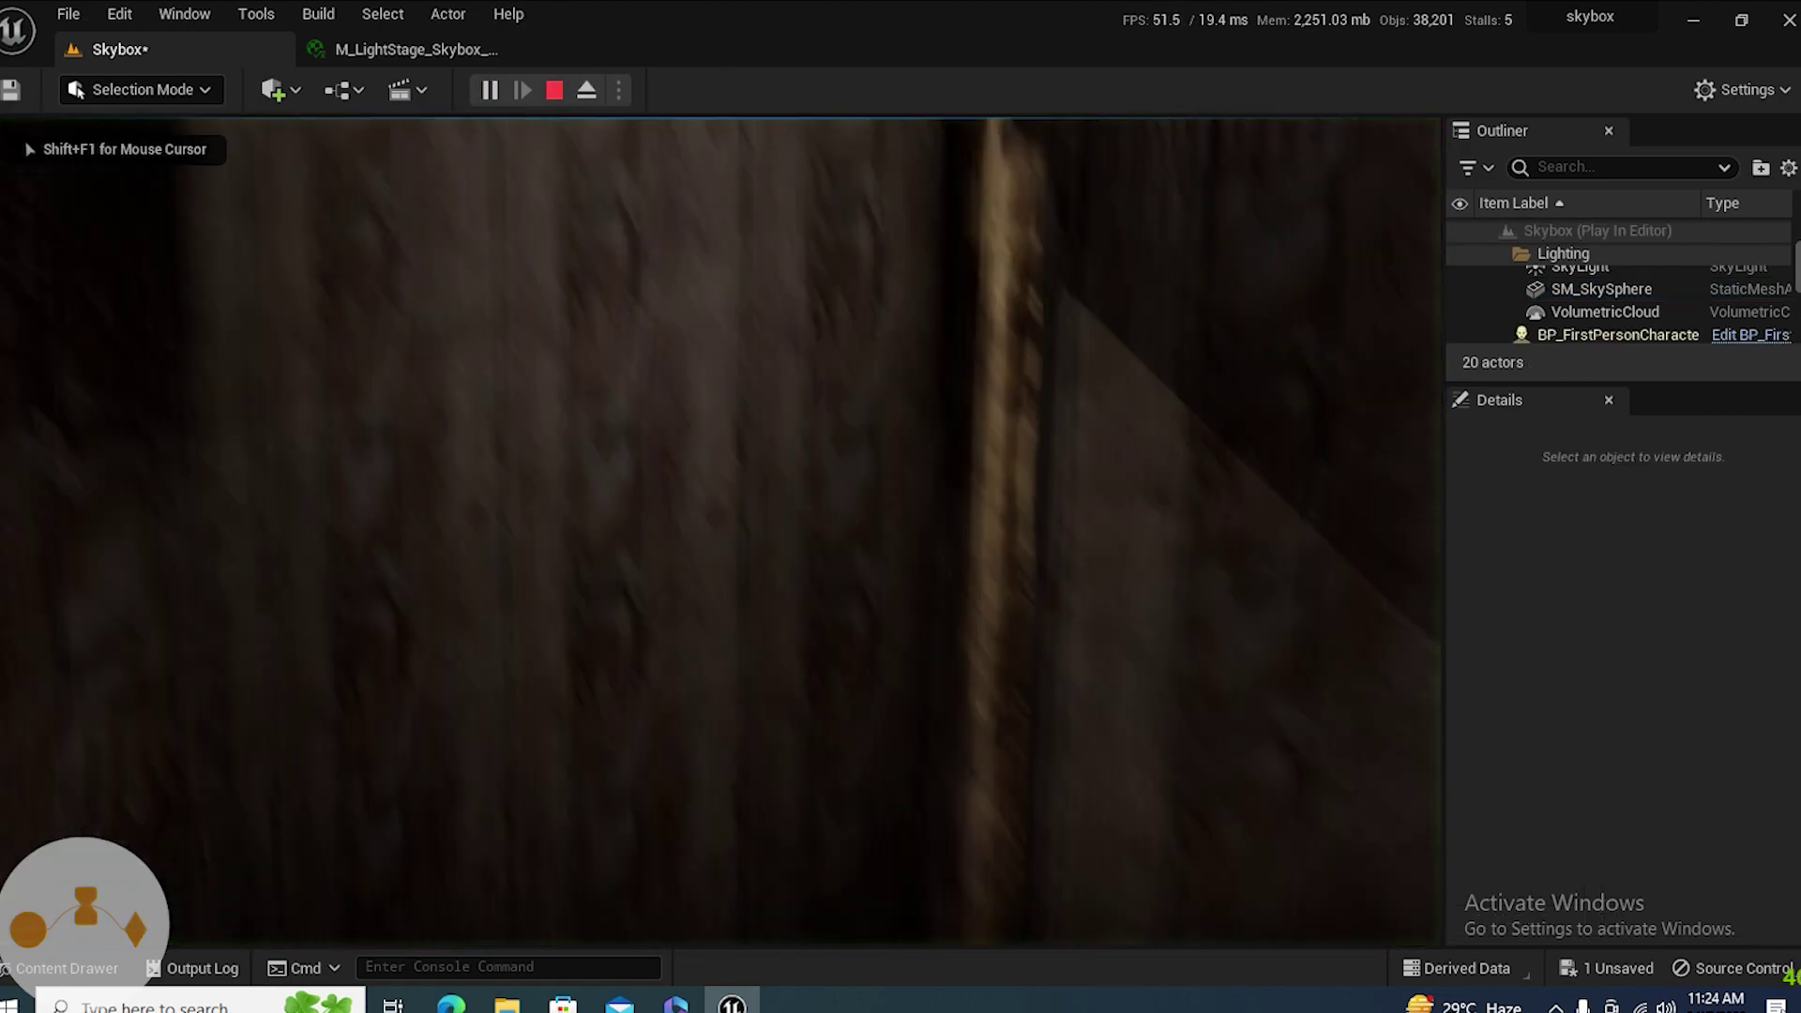
pyautogui.press('w')
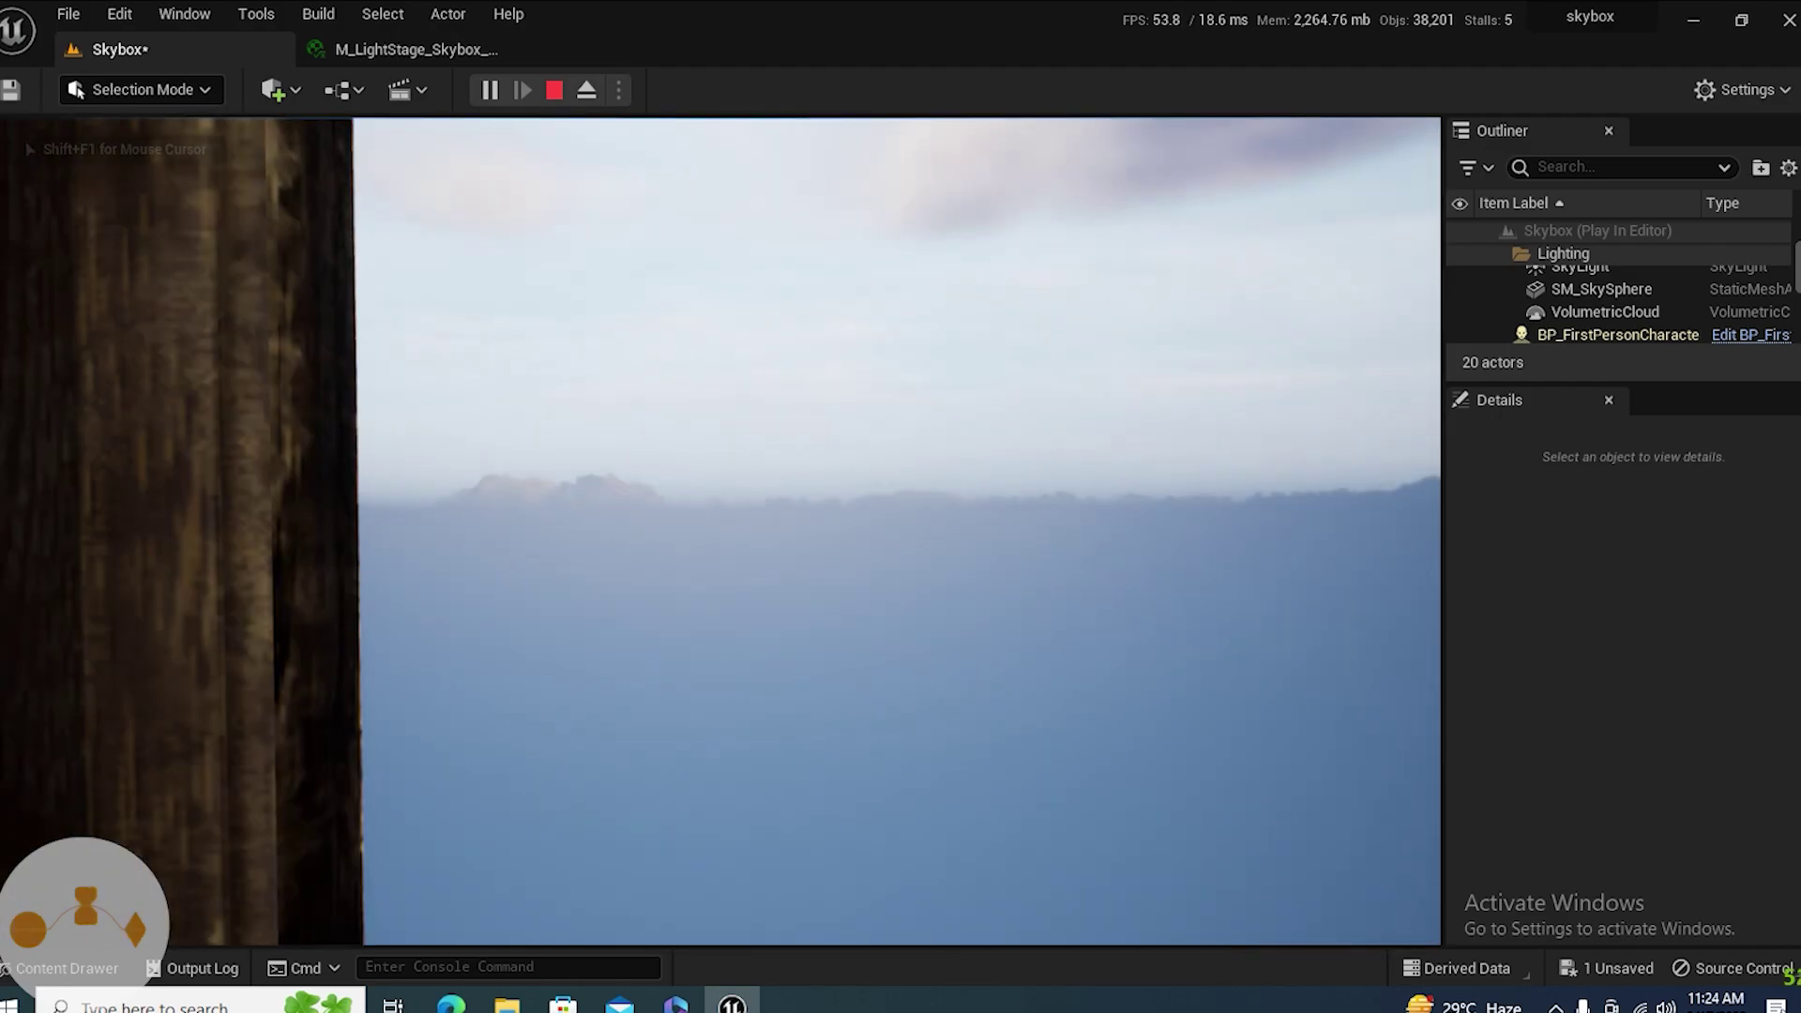
pyautogui.press('d')
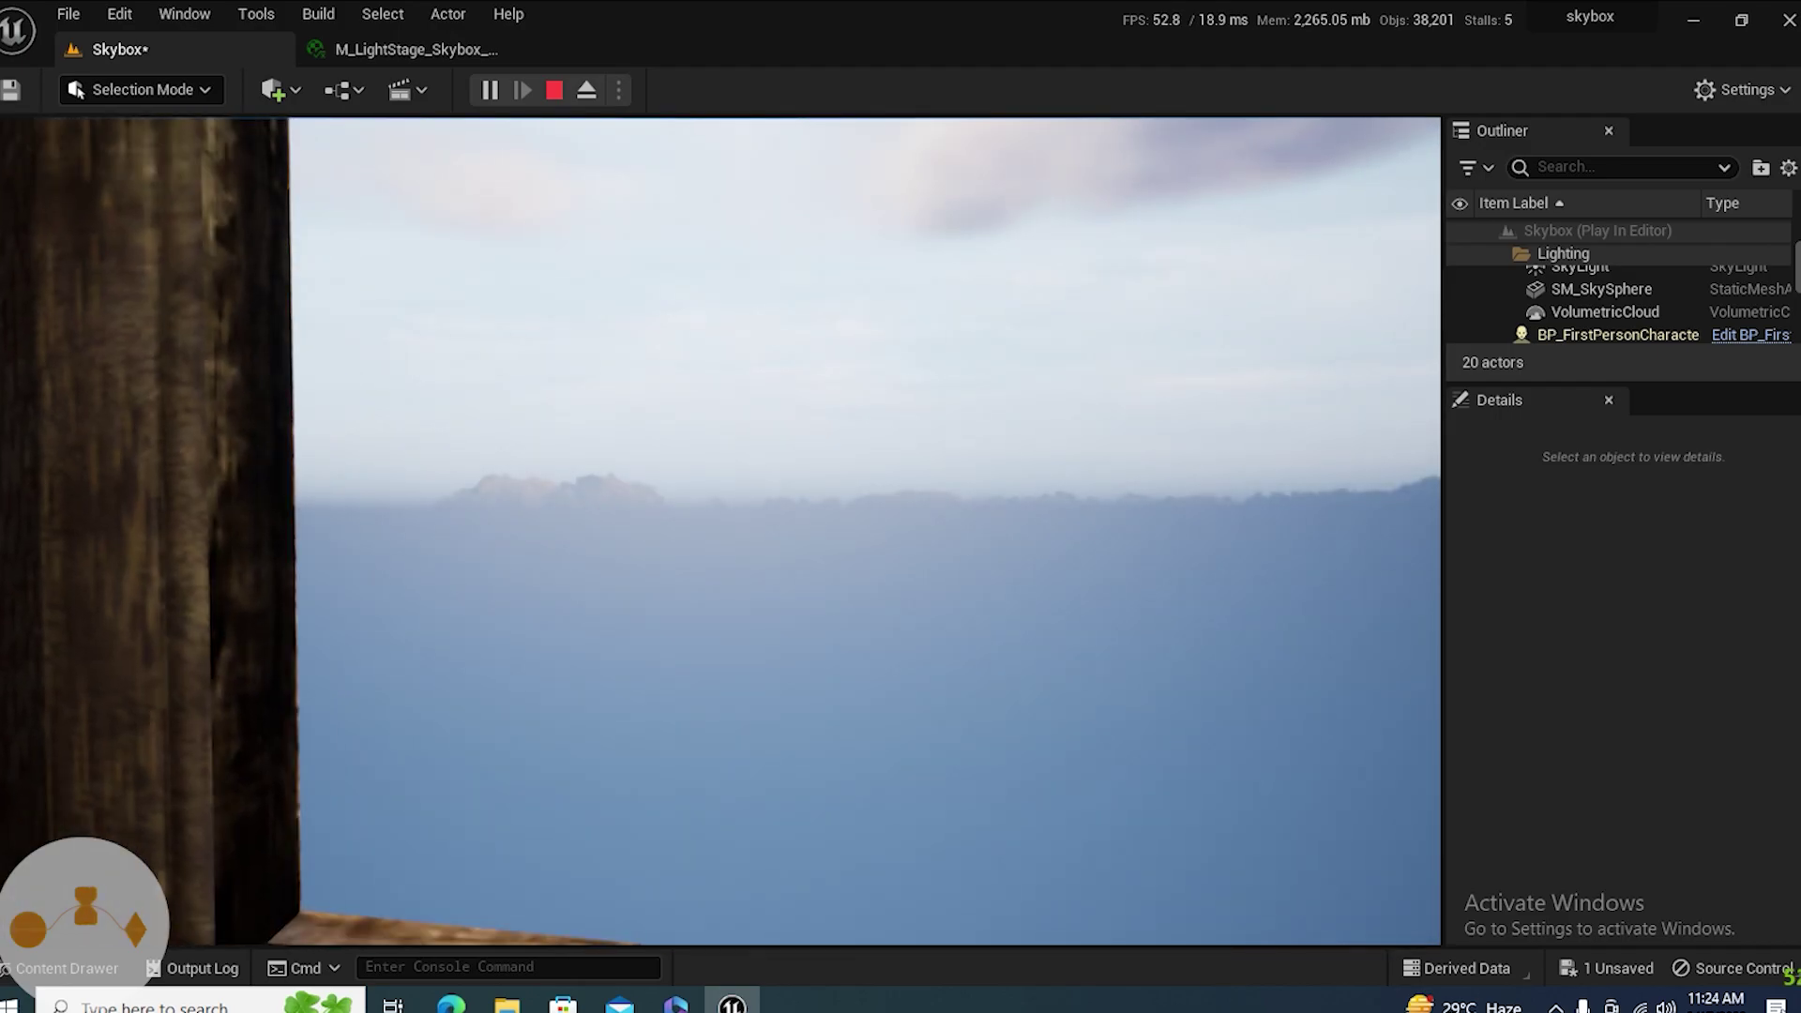
pyautogui.press('Escape')
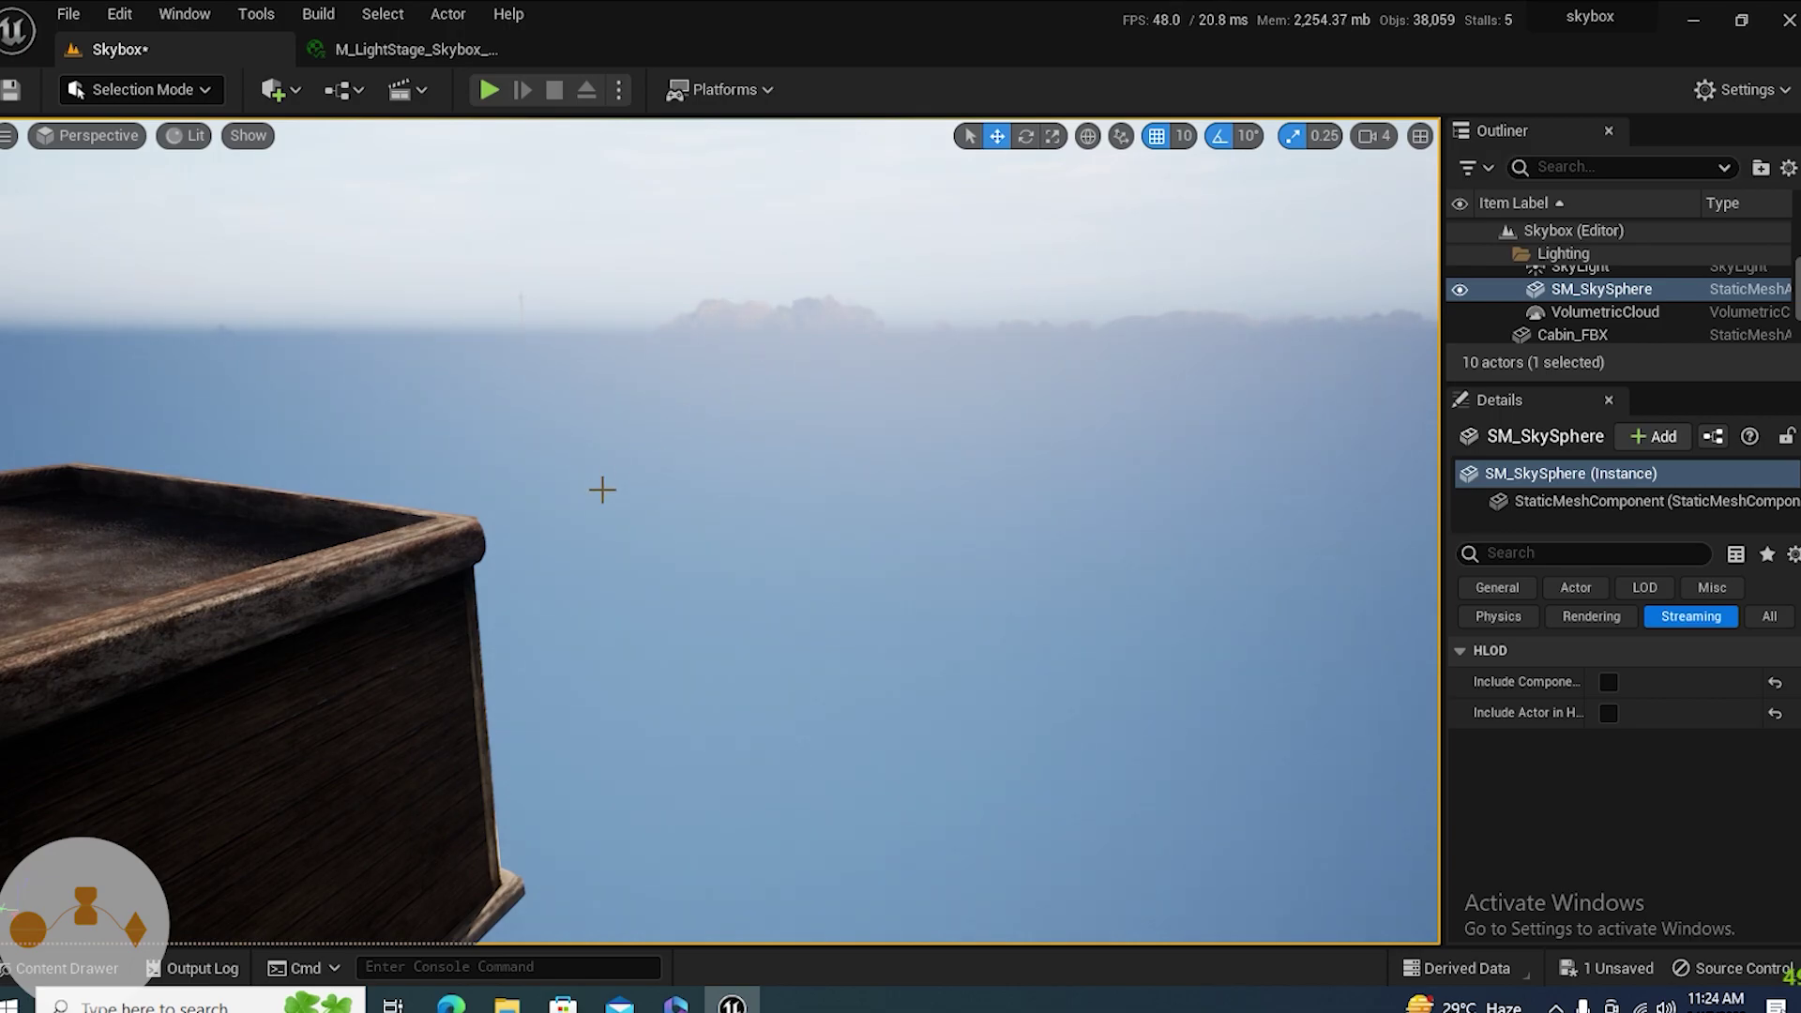
pyautogui.moveTo(602, 490); pyautogui.dragTo(813, 466, button='right')
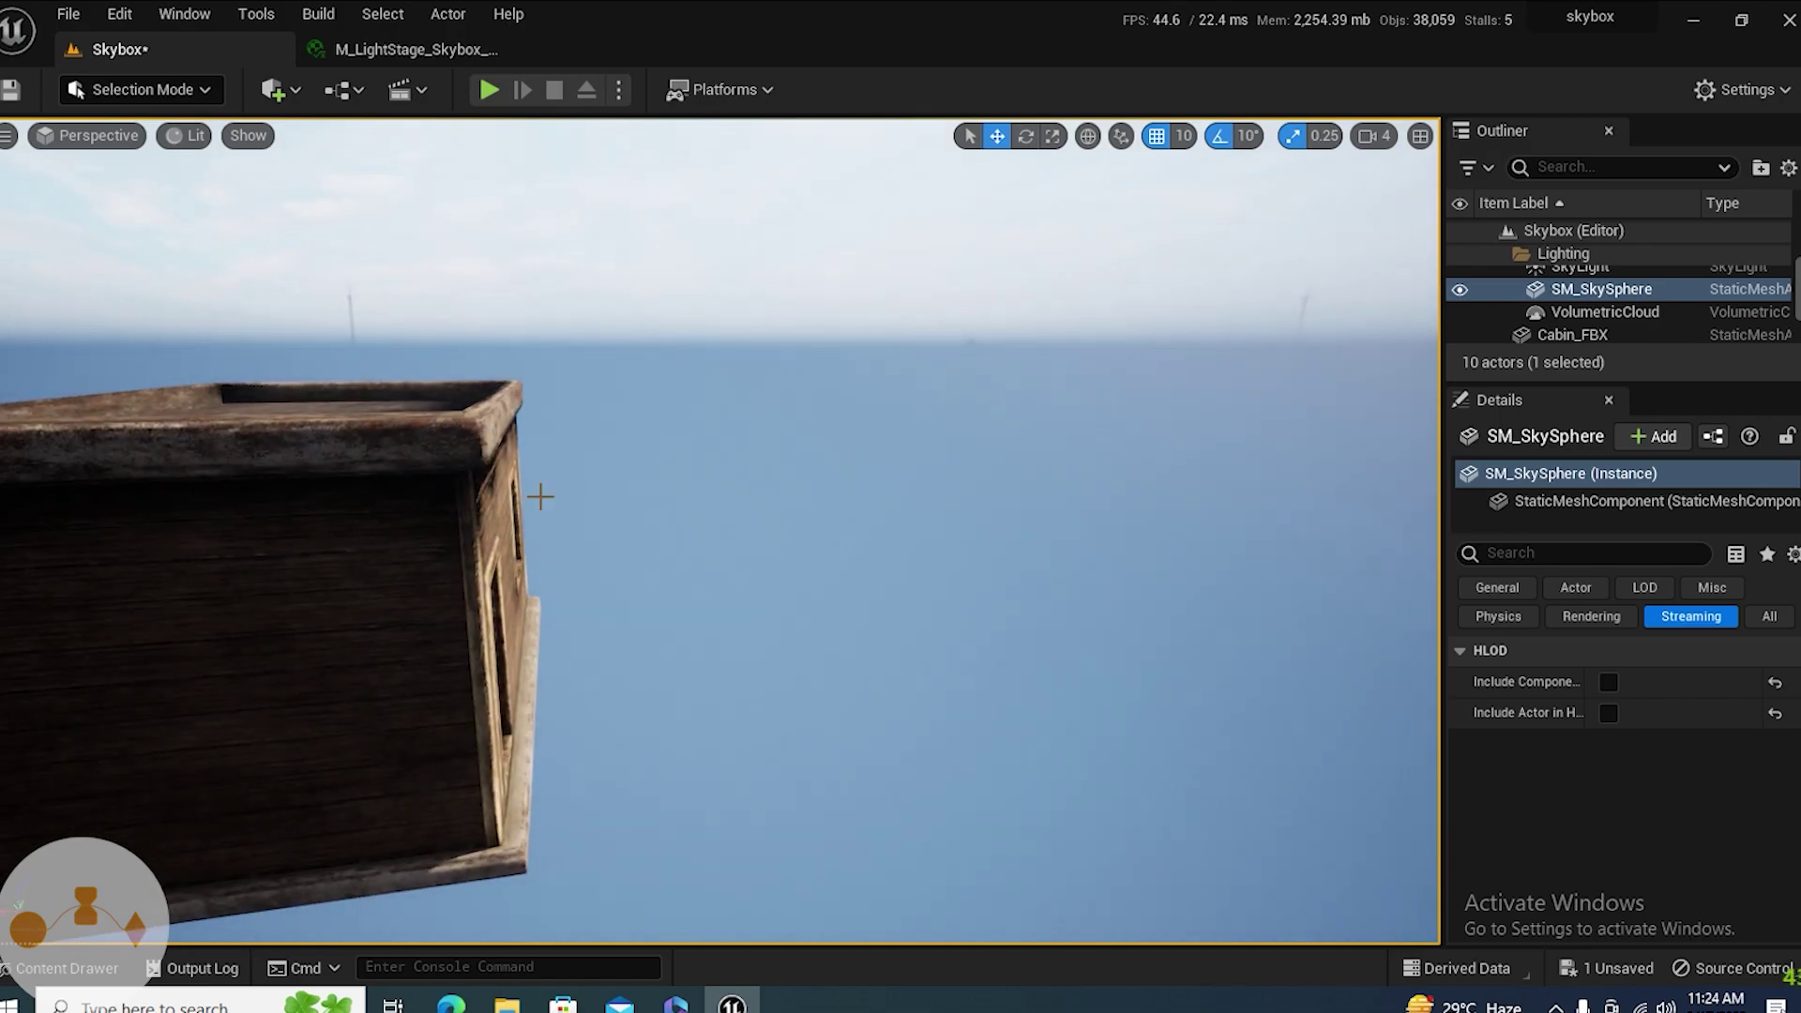
pyautogui.moveTo(541, 497); pyautogui.dragTo(886, 469, button='right')
pyautogui.press('w')
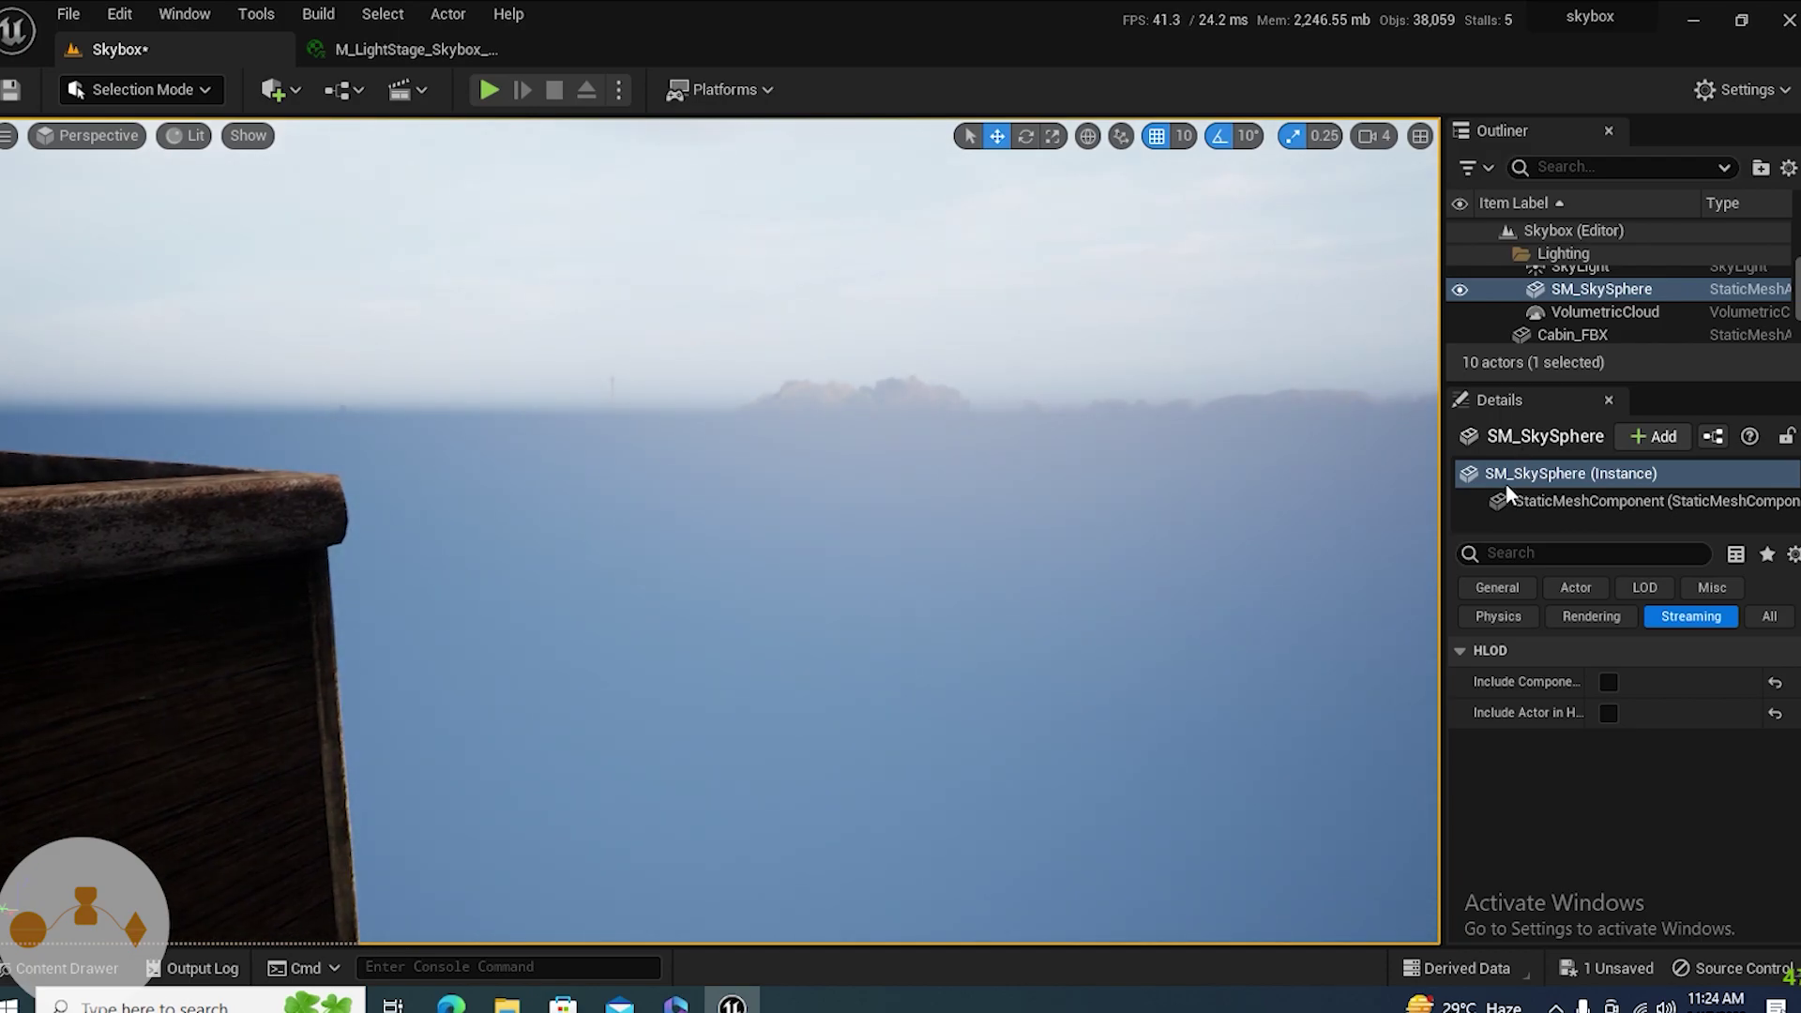
# - Set the scale of the sky sphere's static mesh component to 30 on the X, Y and Z axes
pyautogui.click(1574, 506)
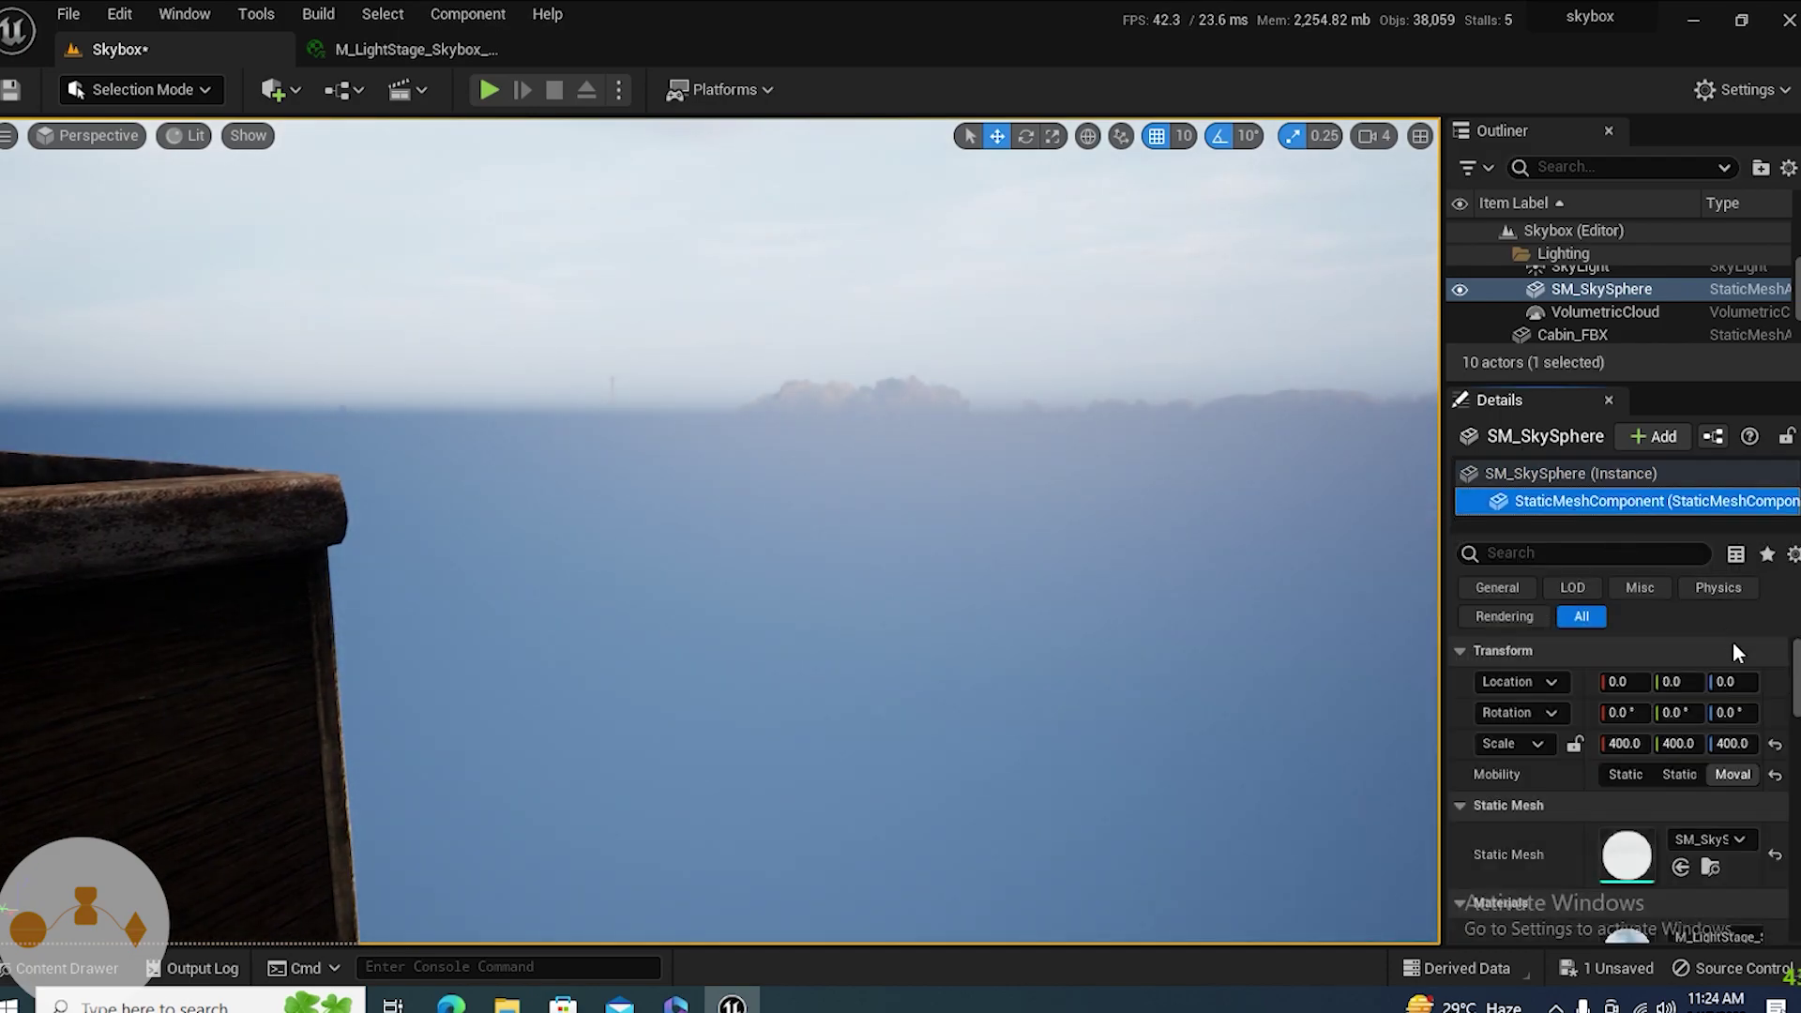
pyautogui.click(1633, 747)
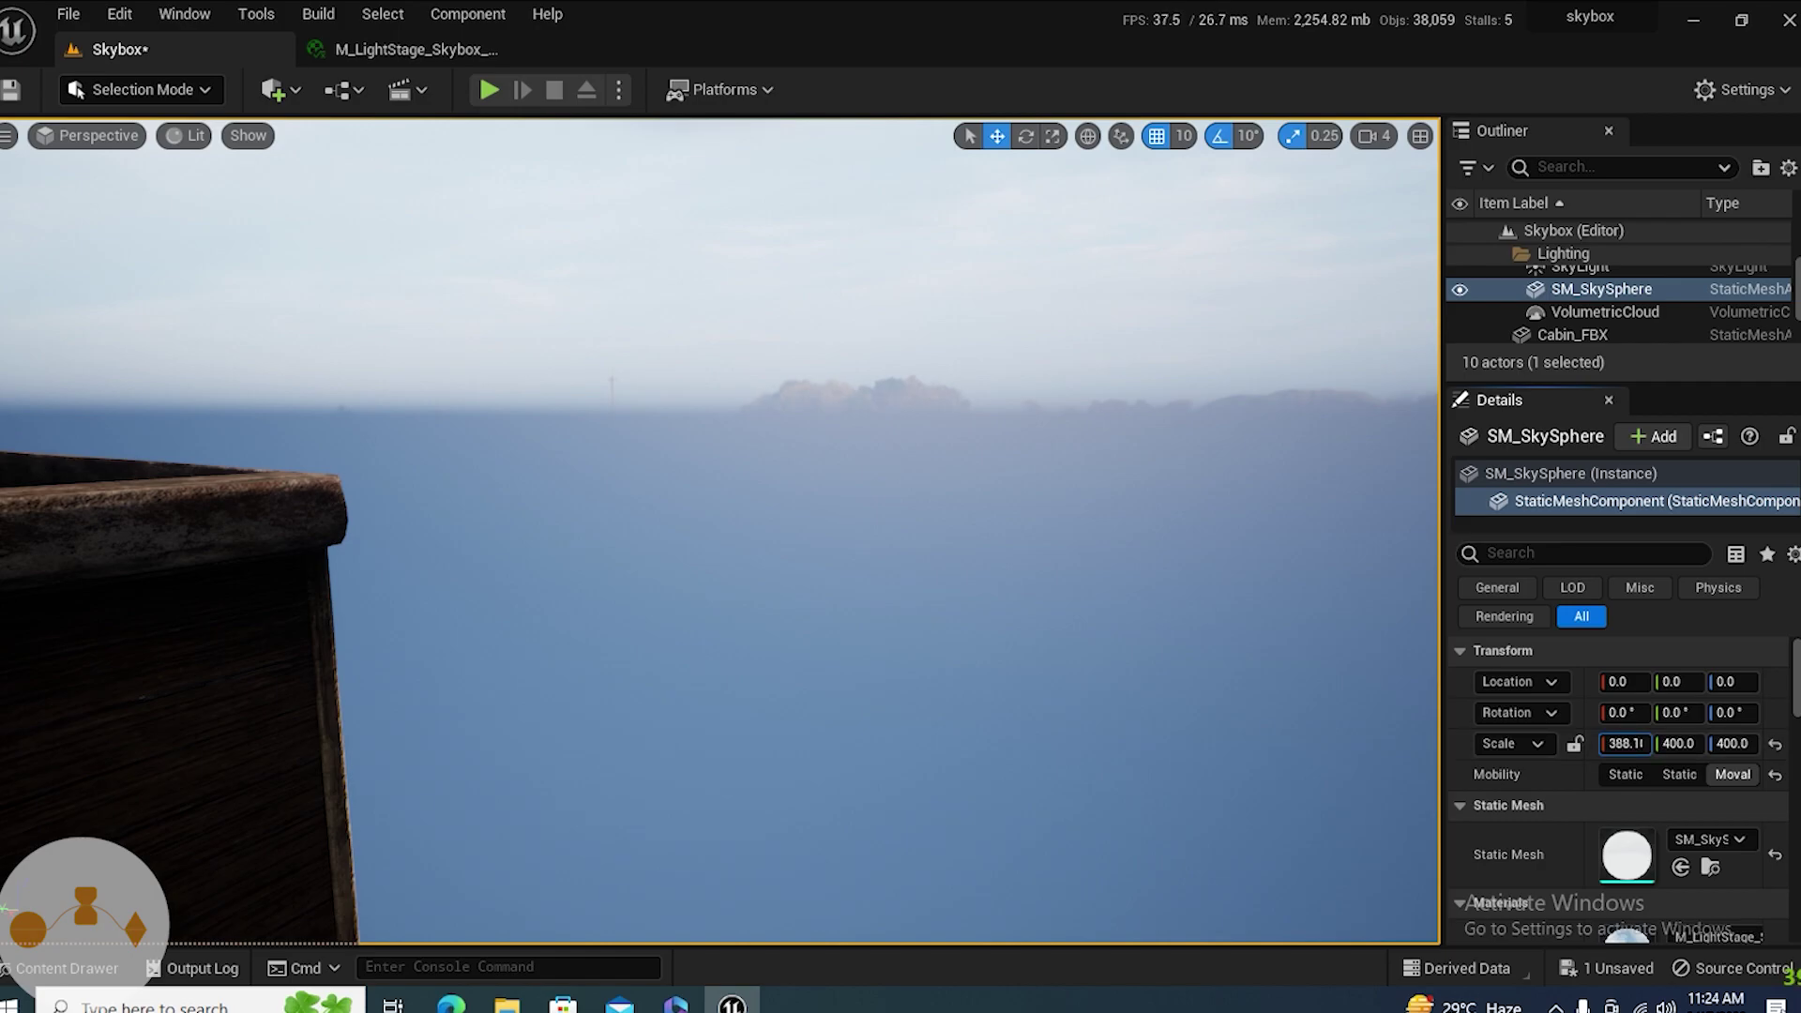
pyautogui.click(1623, 744)
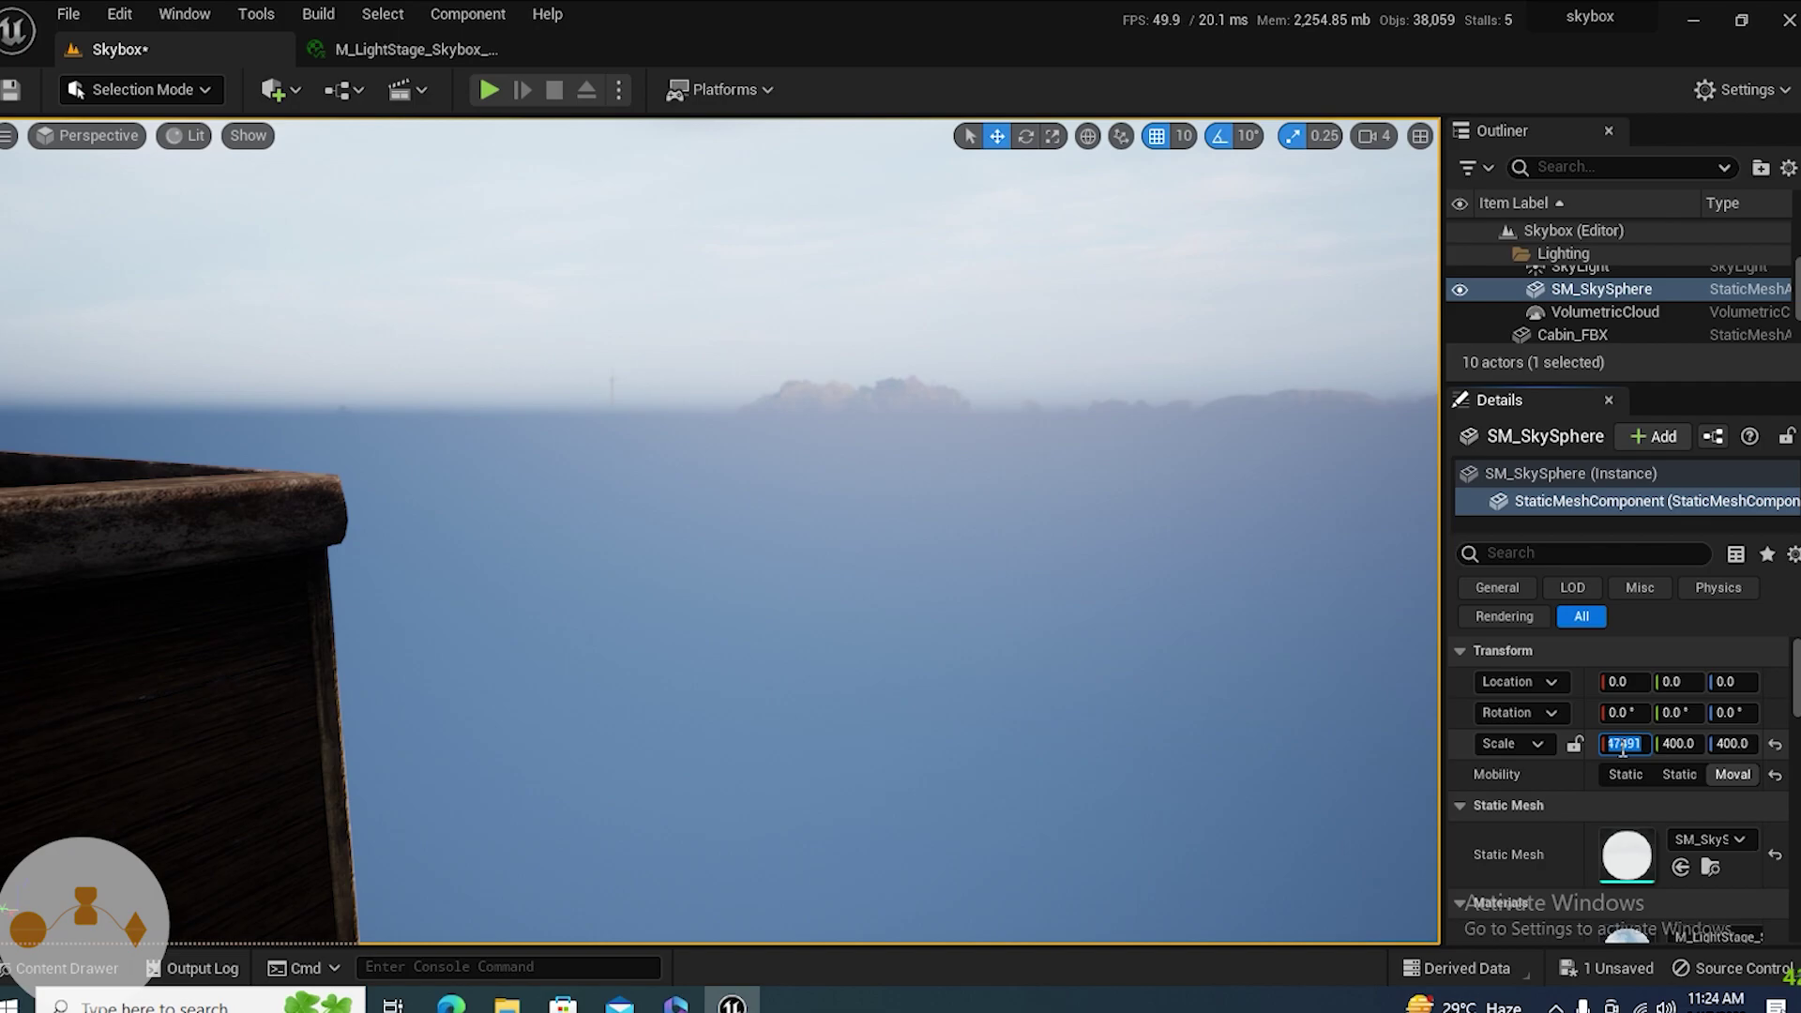
pyautogui.write('30')
pyautogui.press('Return')
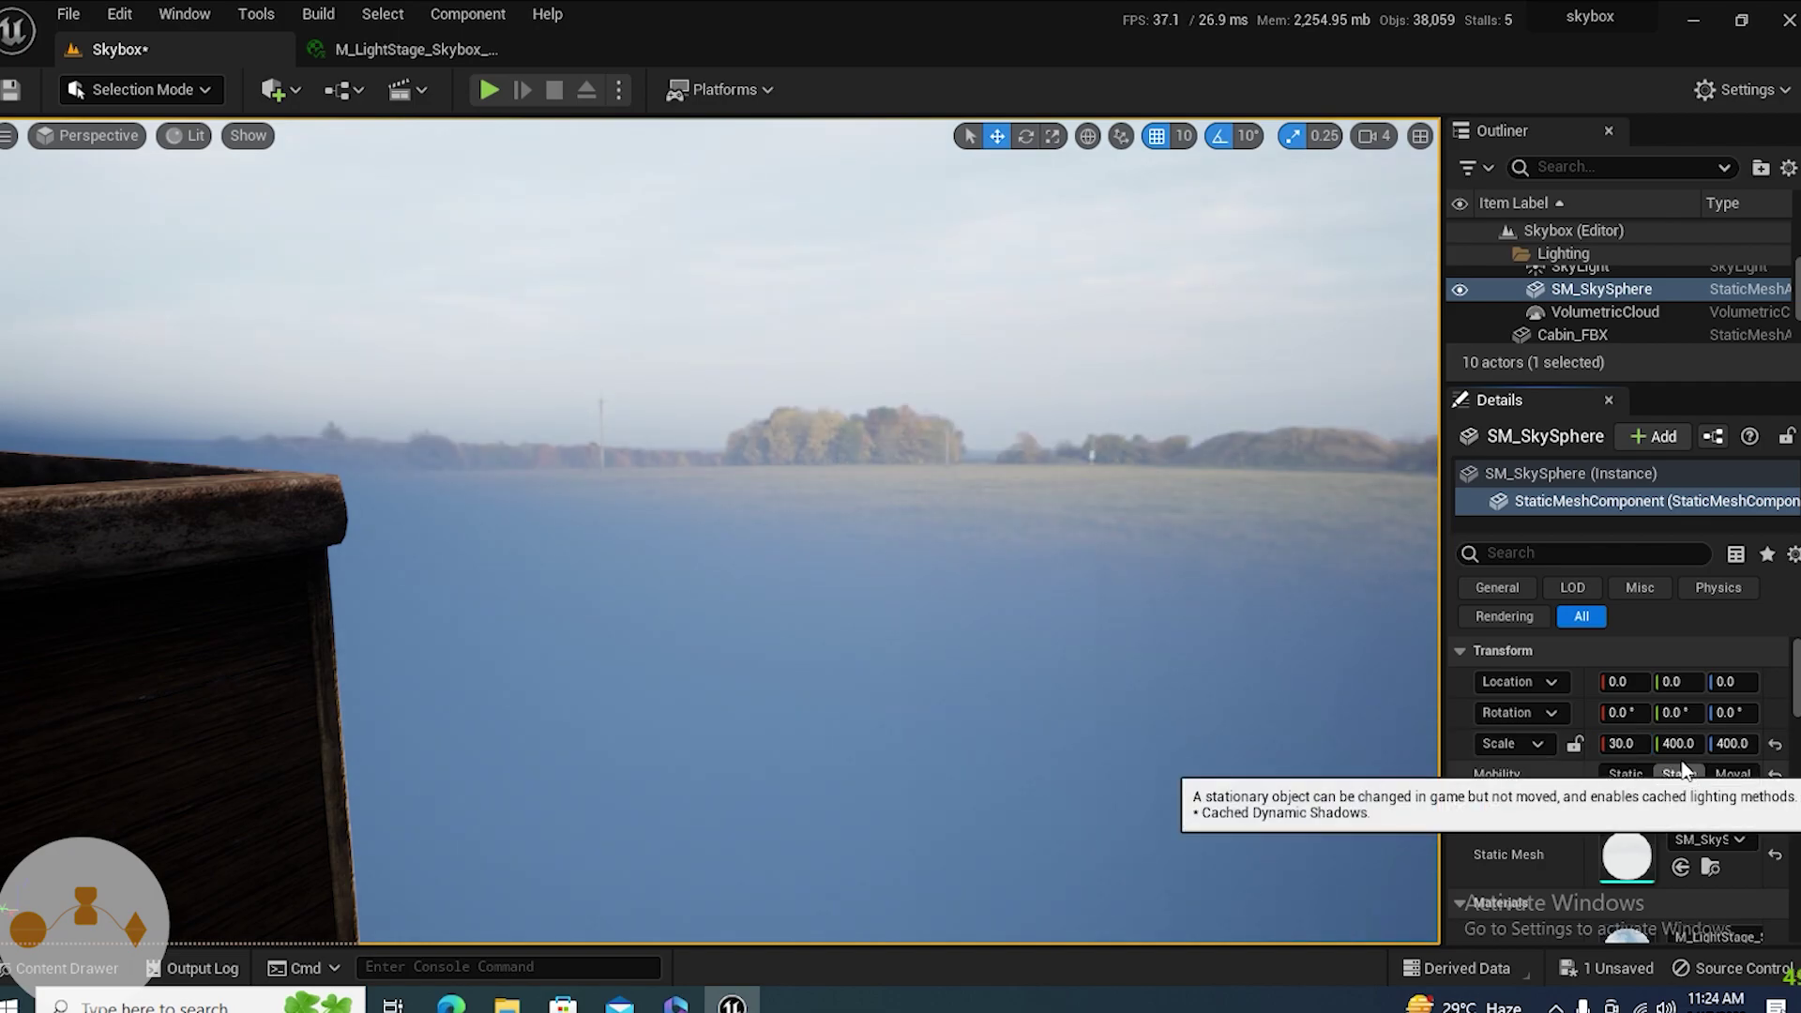
pyautogui.click(1729, 774)
pyautogui.click(1677, 744)
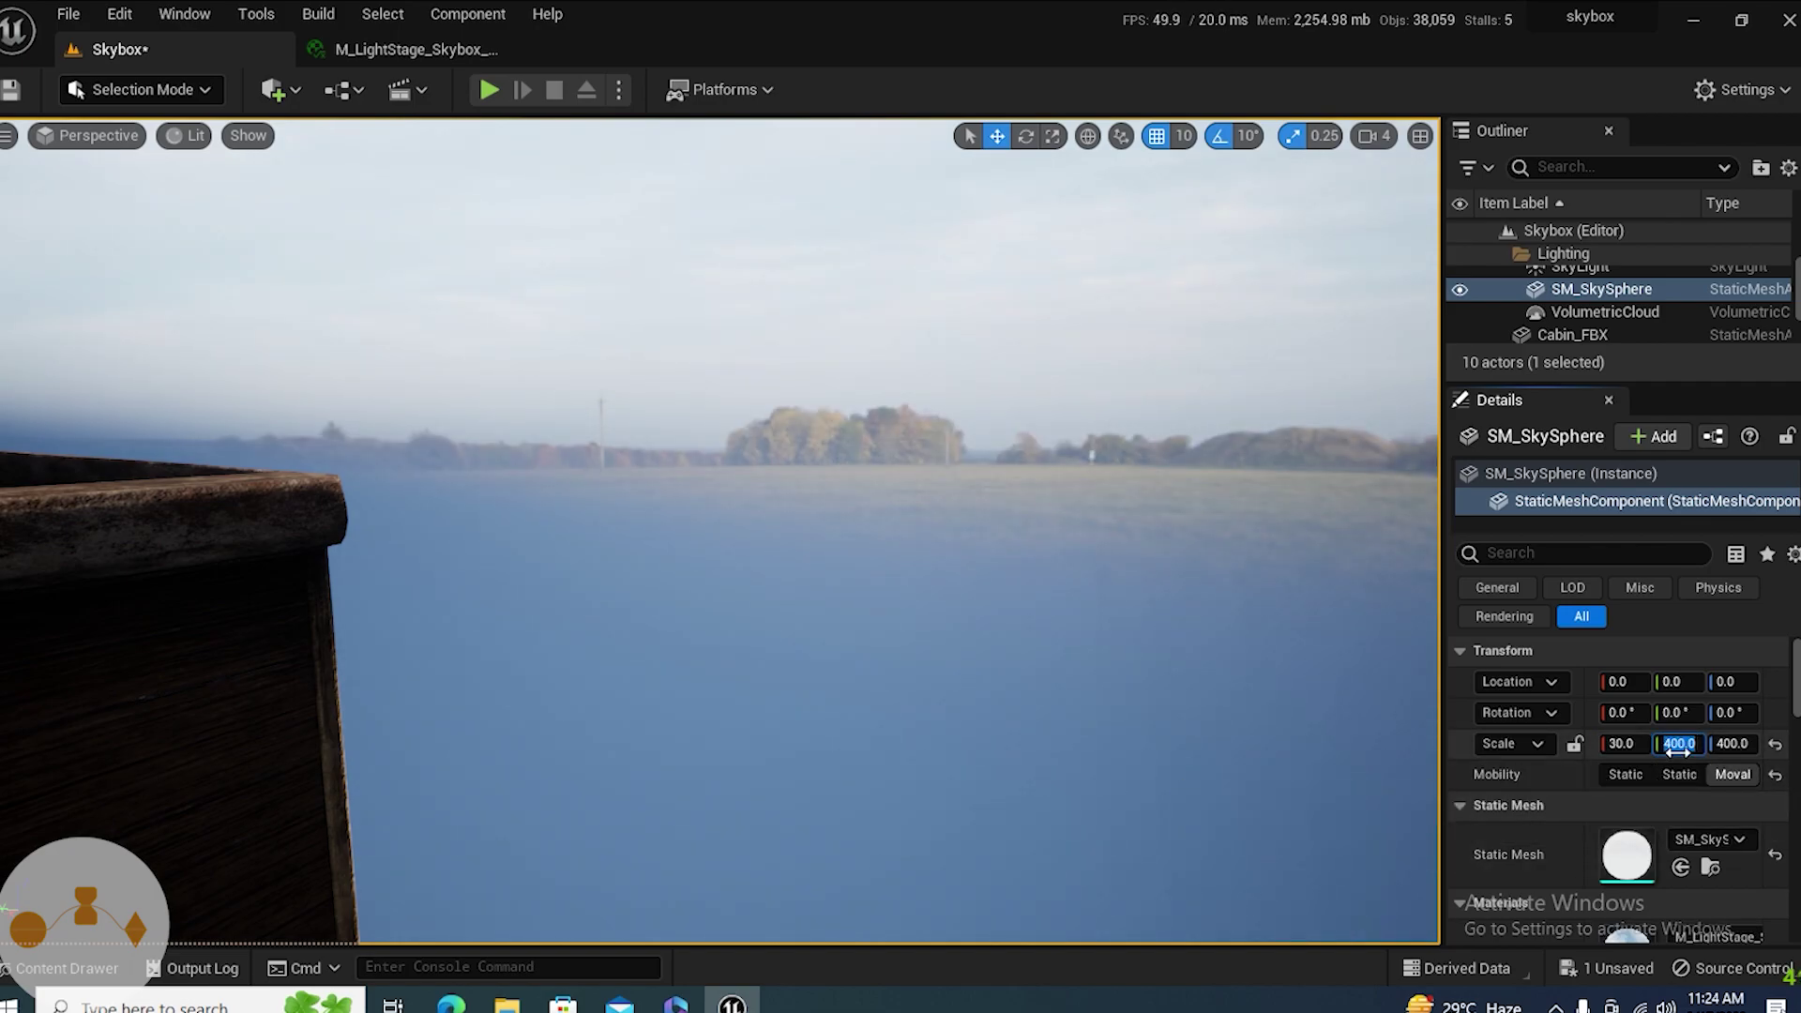
pyautogui.write('30')
pyautogui.press('Return')
pyautogui.click(1732, 744)
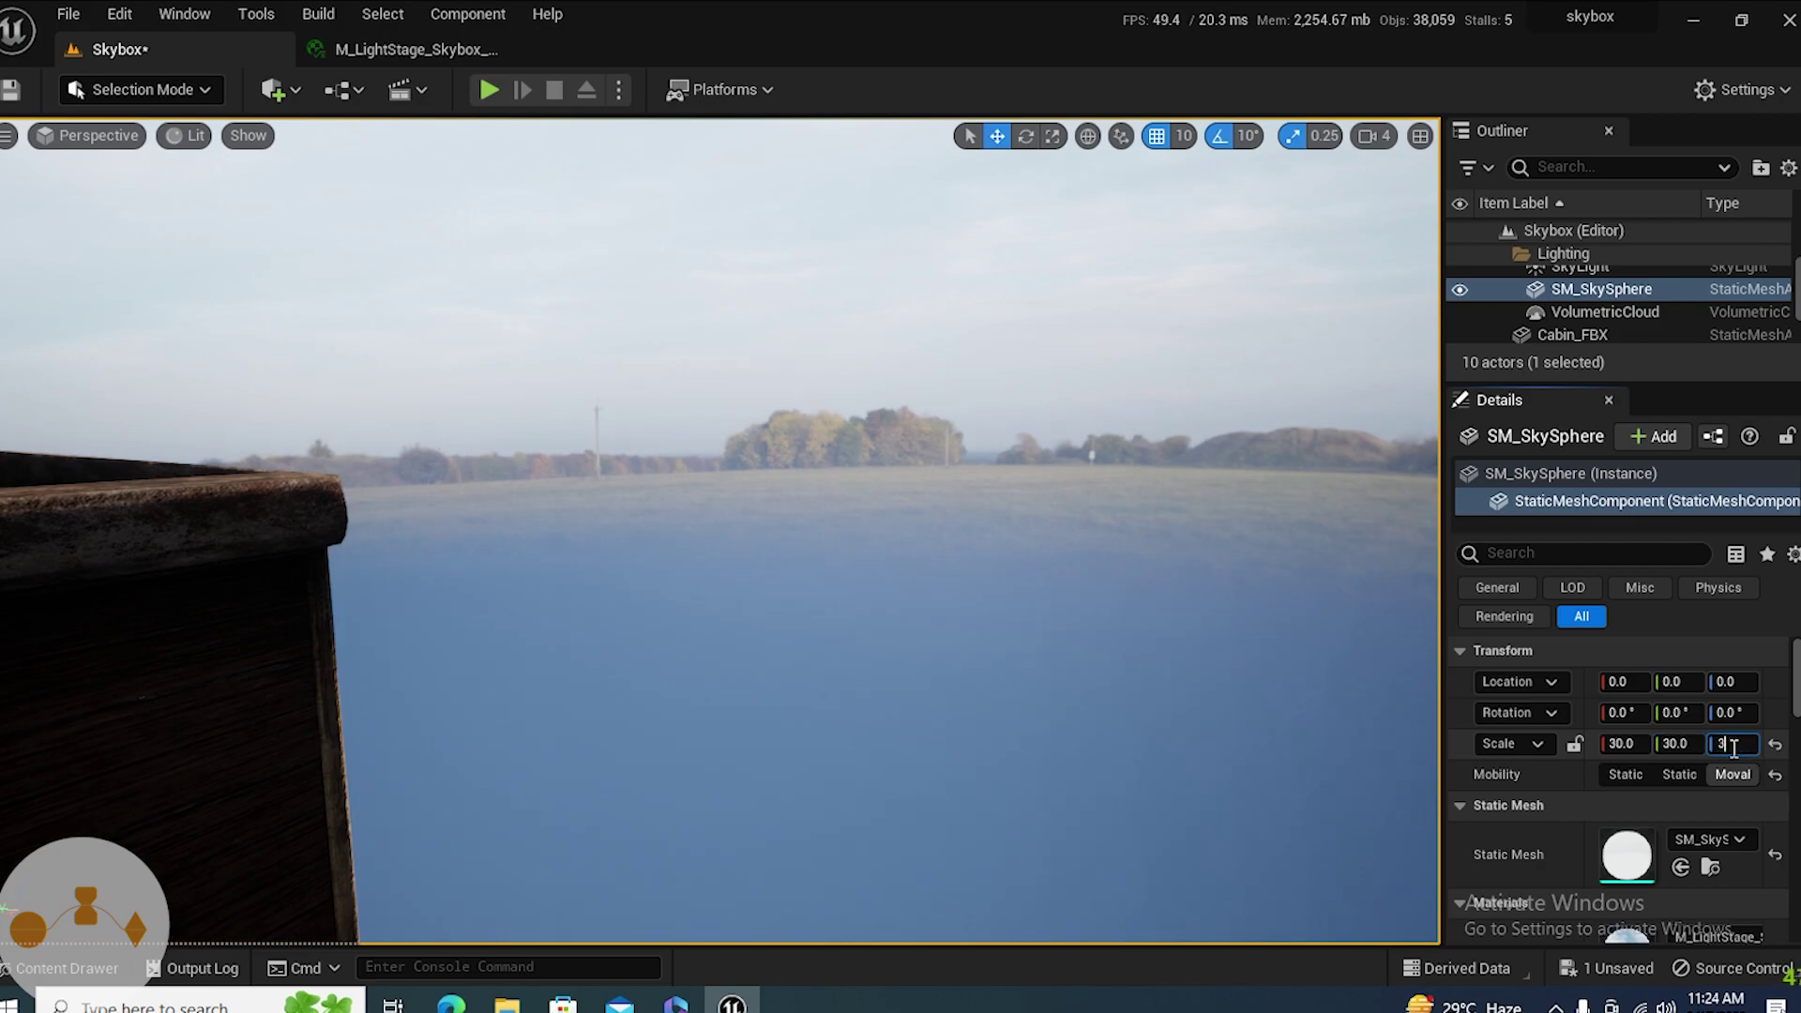
pyautogui.press('Return')
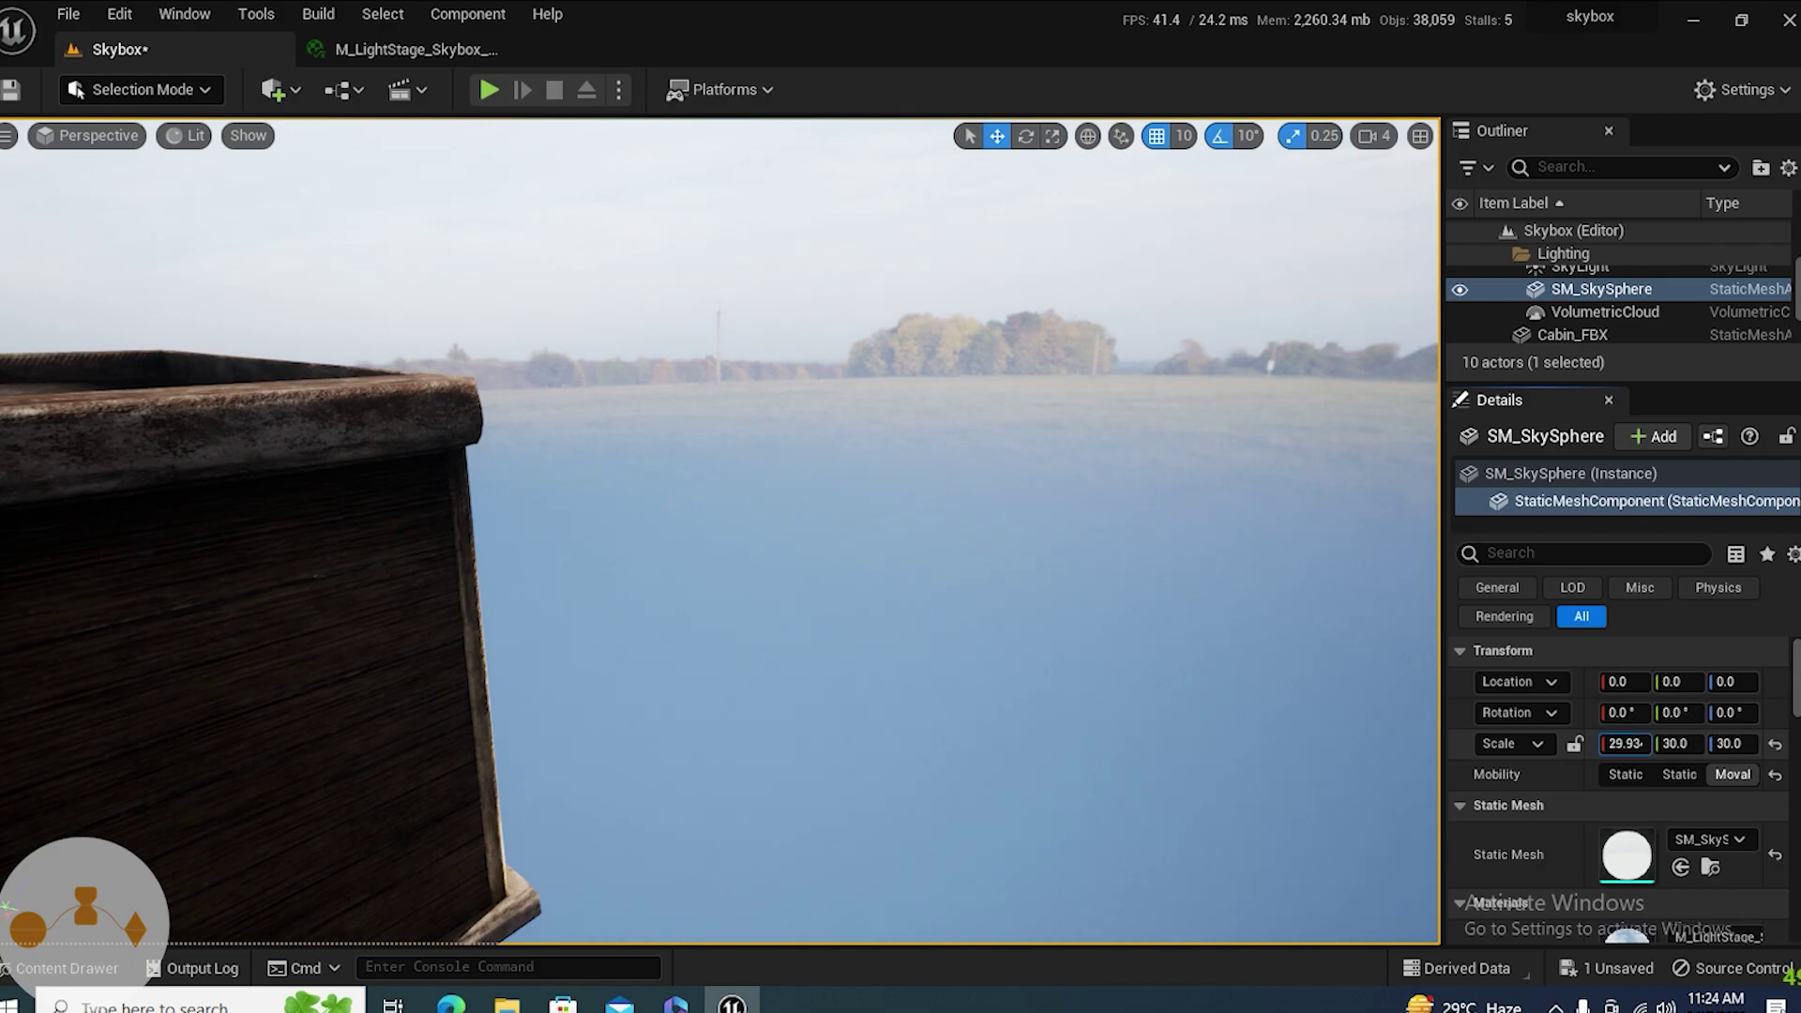
# - Fine-tune the sky sphere's scale to about 5.77 in X, 16.09 in Y and 20.66 in Z while viewing the horizon
pyautogui.moveTo(1625, 744); pyautogui.dragTo(1599, 744)
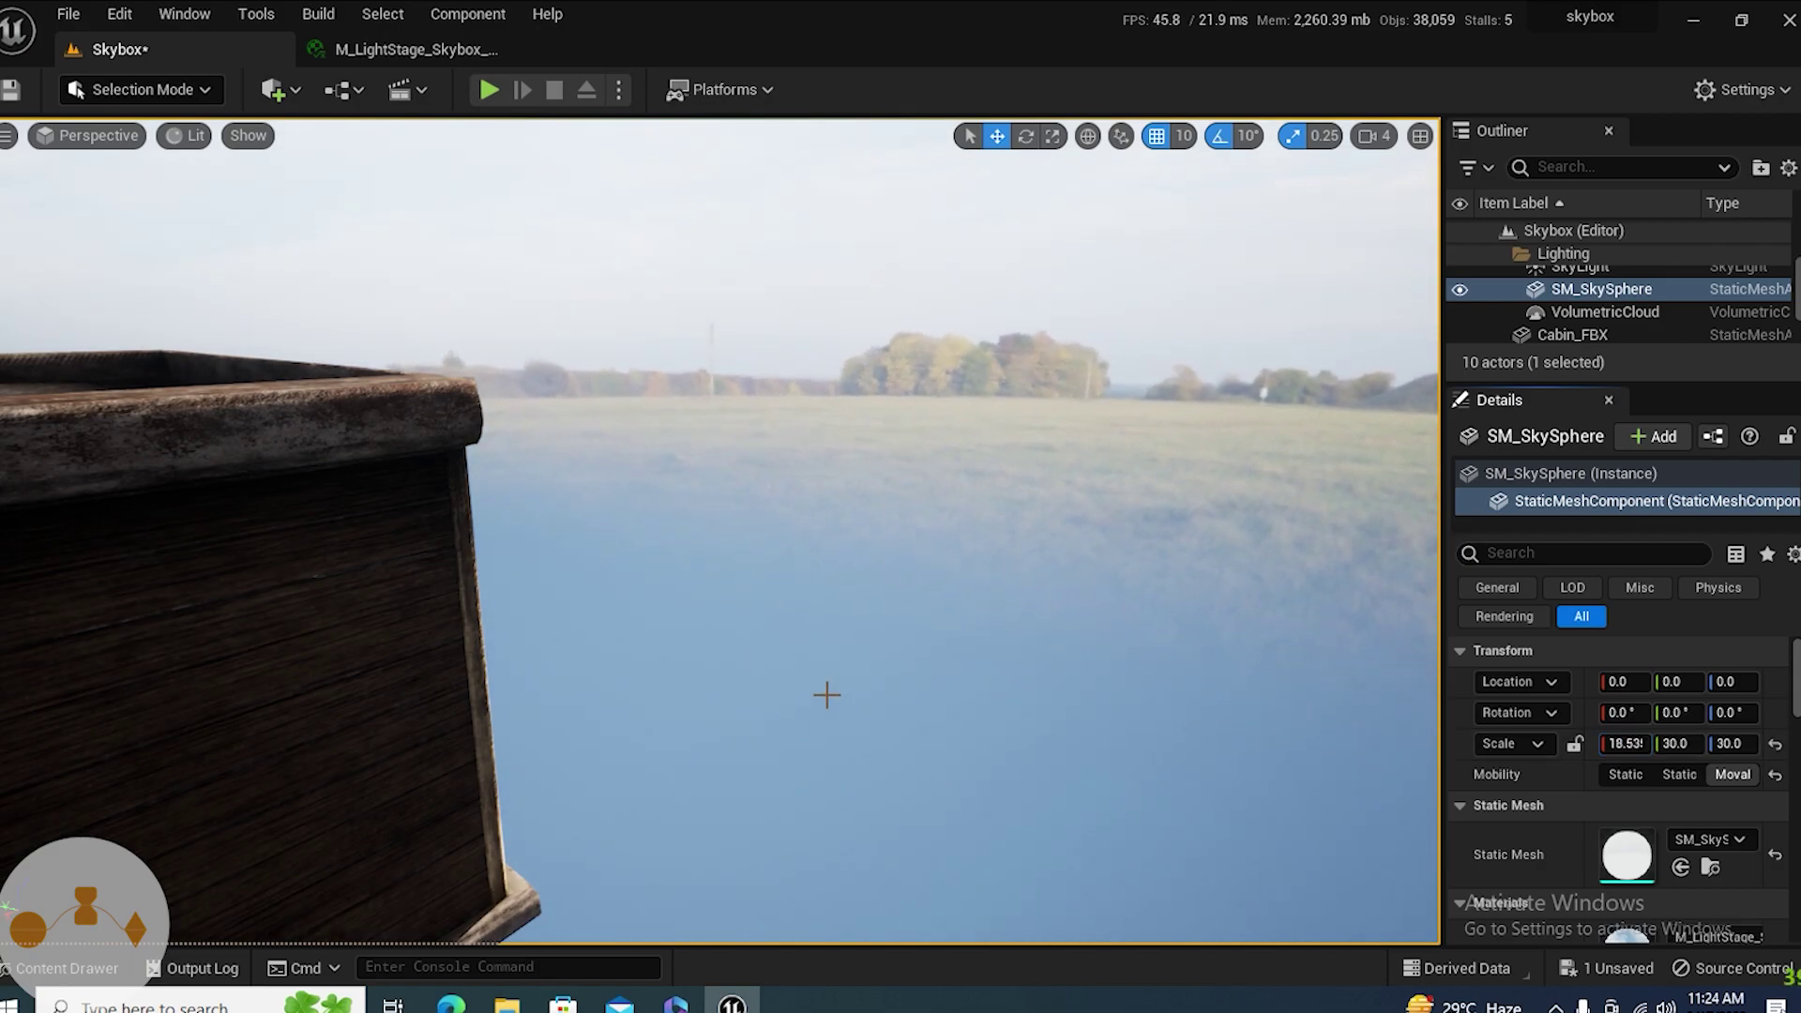
pyautogui.moveTo(959, 627); pyautogui.dragTo(788, 661, button='right')
pyautogui.press('w')
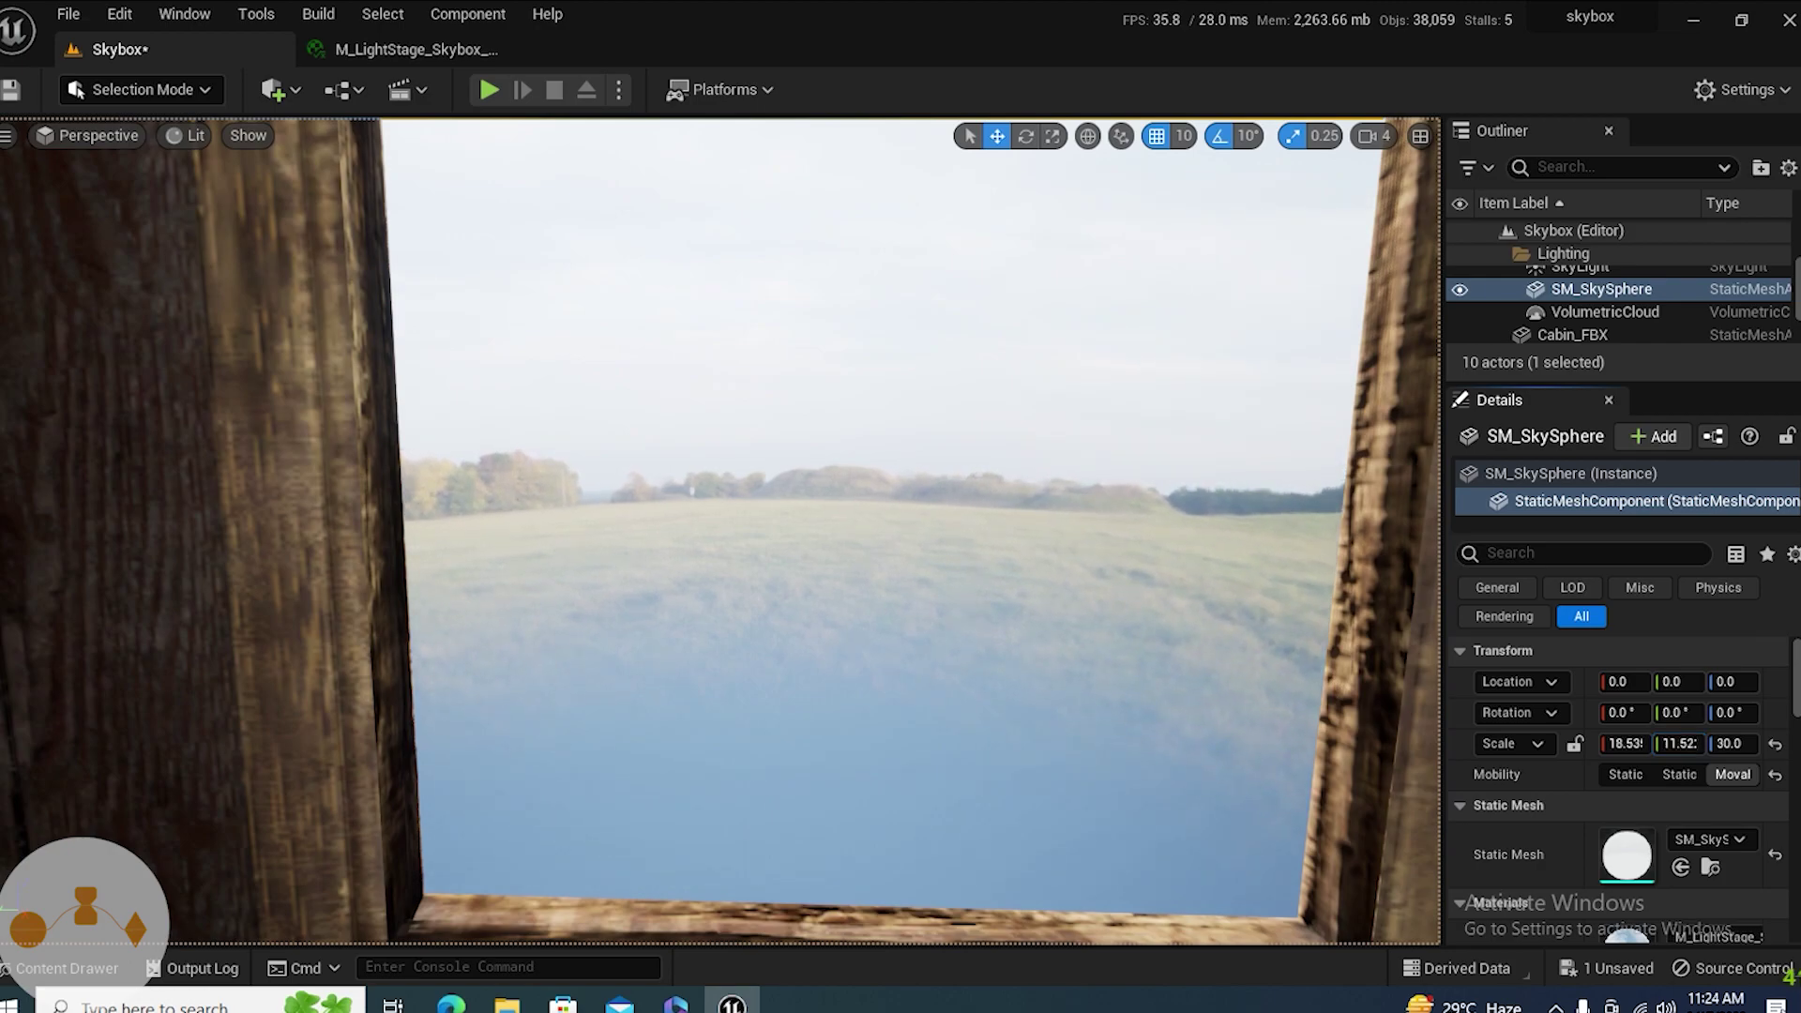
pyautogui.moveTo(1729, 739); pyautogui.dragTo(1732, 739)
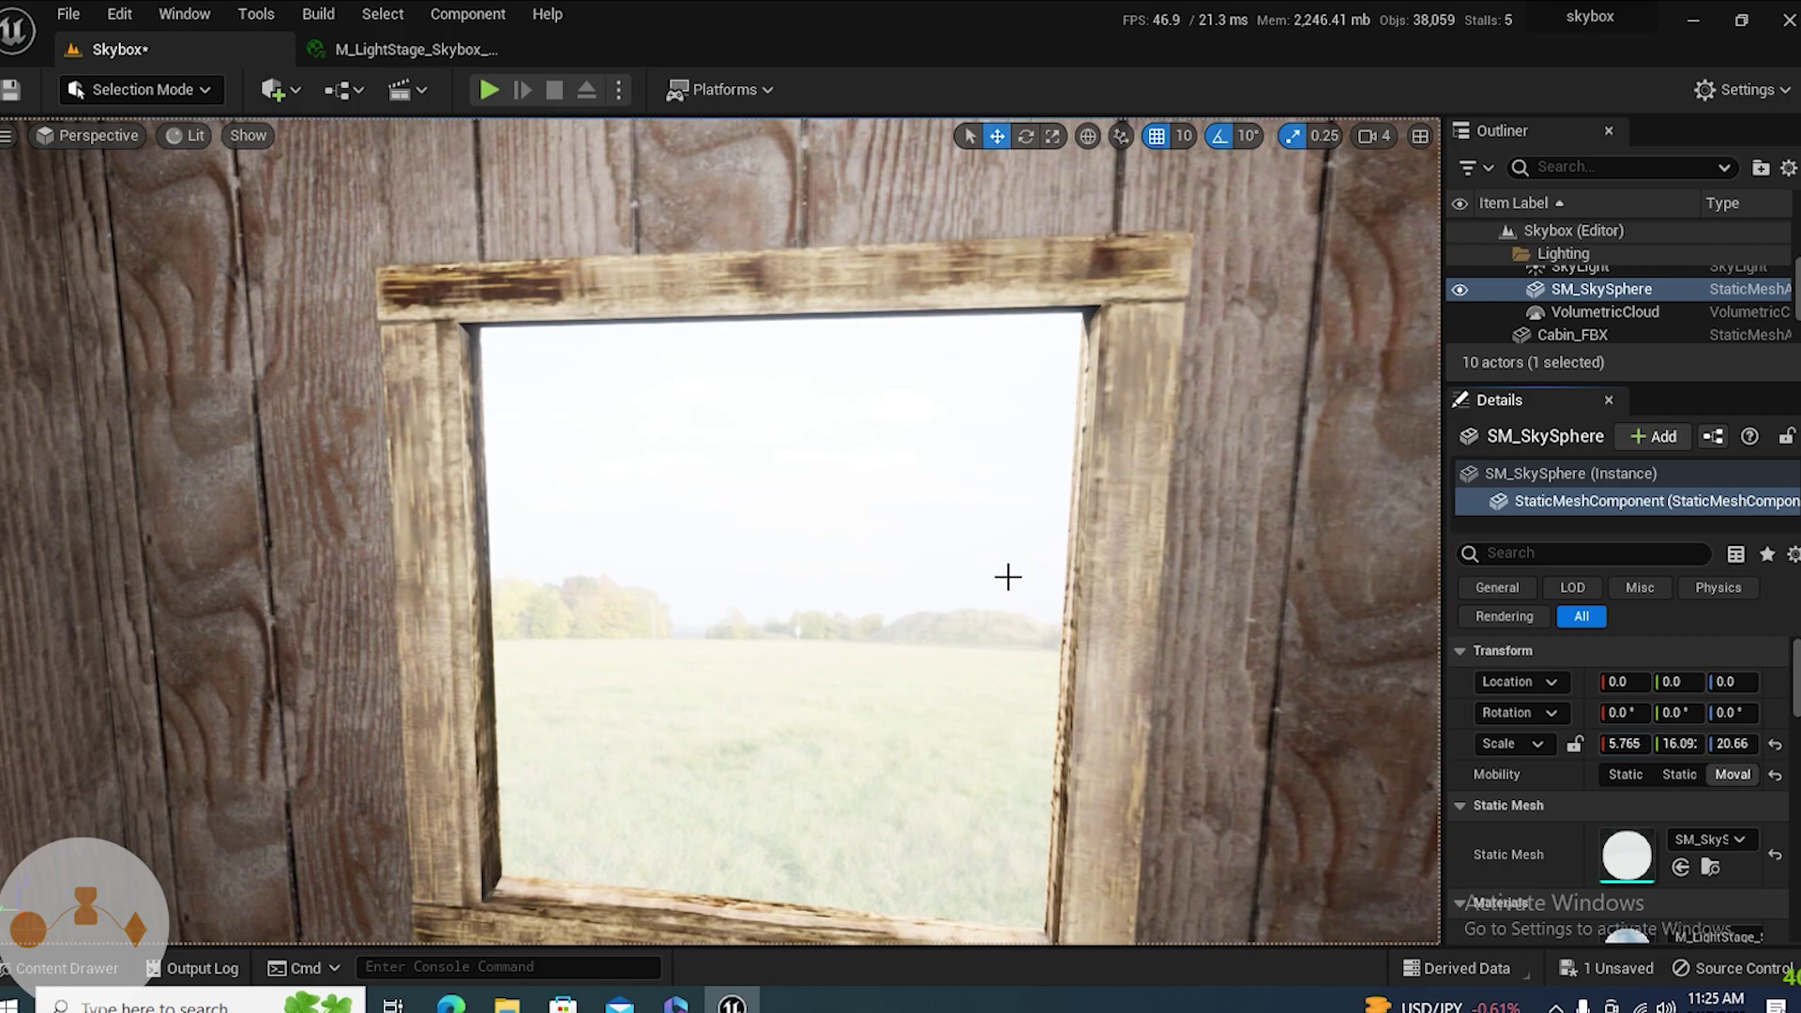
# - Check the field through the cabin window and reduce the sky sphere's X scale further
pyautogui.moveTo(1005, 575); pyautogui.dragTo(666, 624, button='right')
pyautogui.press('s')
pyautogui.press('w')
pyautogui.press('w')
pyautogui.press('s')
pyautogui.moveTo(1637, 748); pyautogui.dragTo(1581, 748)
pyautogui.press('w')
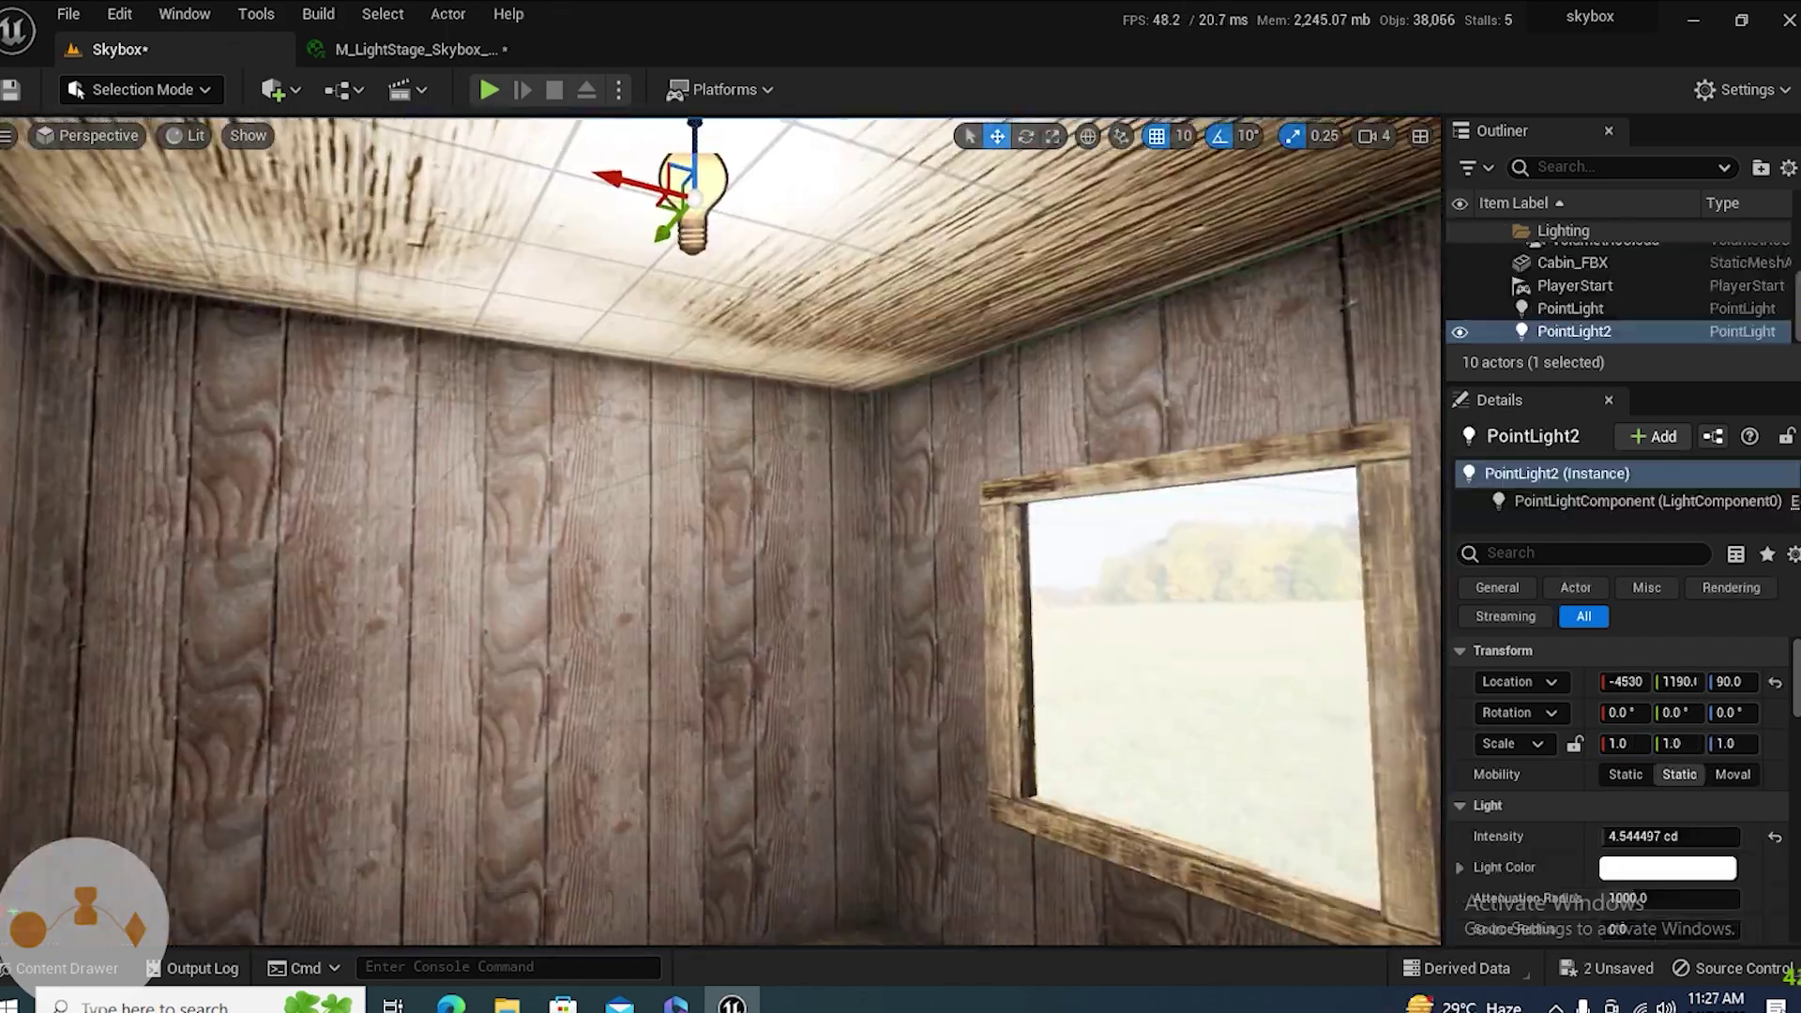
# - Examine the landscape and brightness through the cabin window, including from inside a play session
pyautogui.moveTo(1126, 582); pyautogui.dragTo(1342, 639, button='right')
pyautogui.press('w')
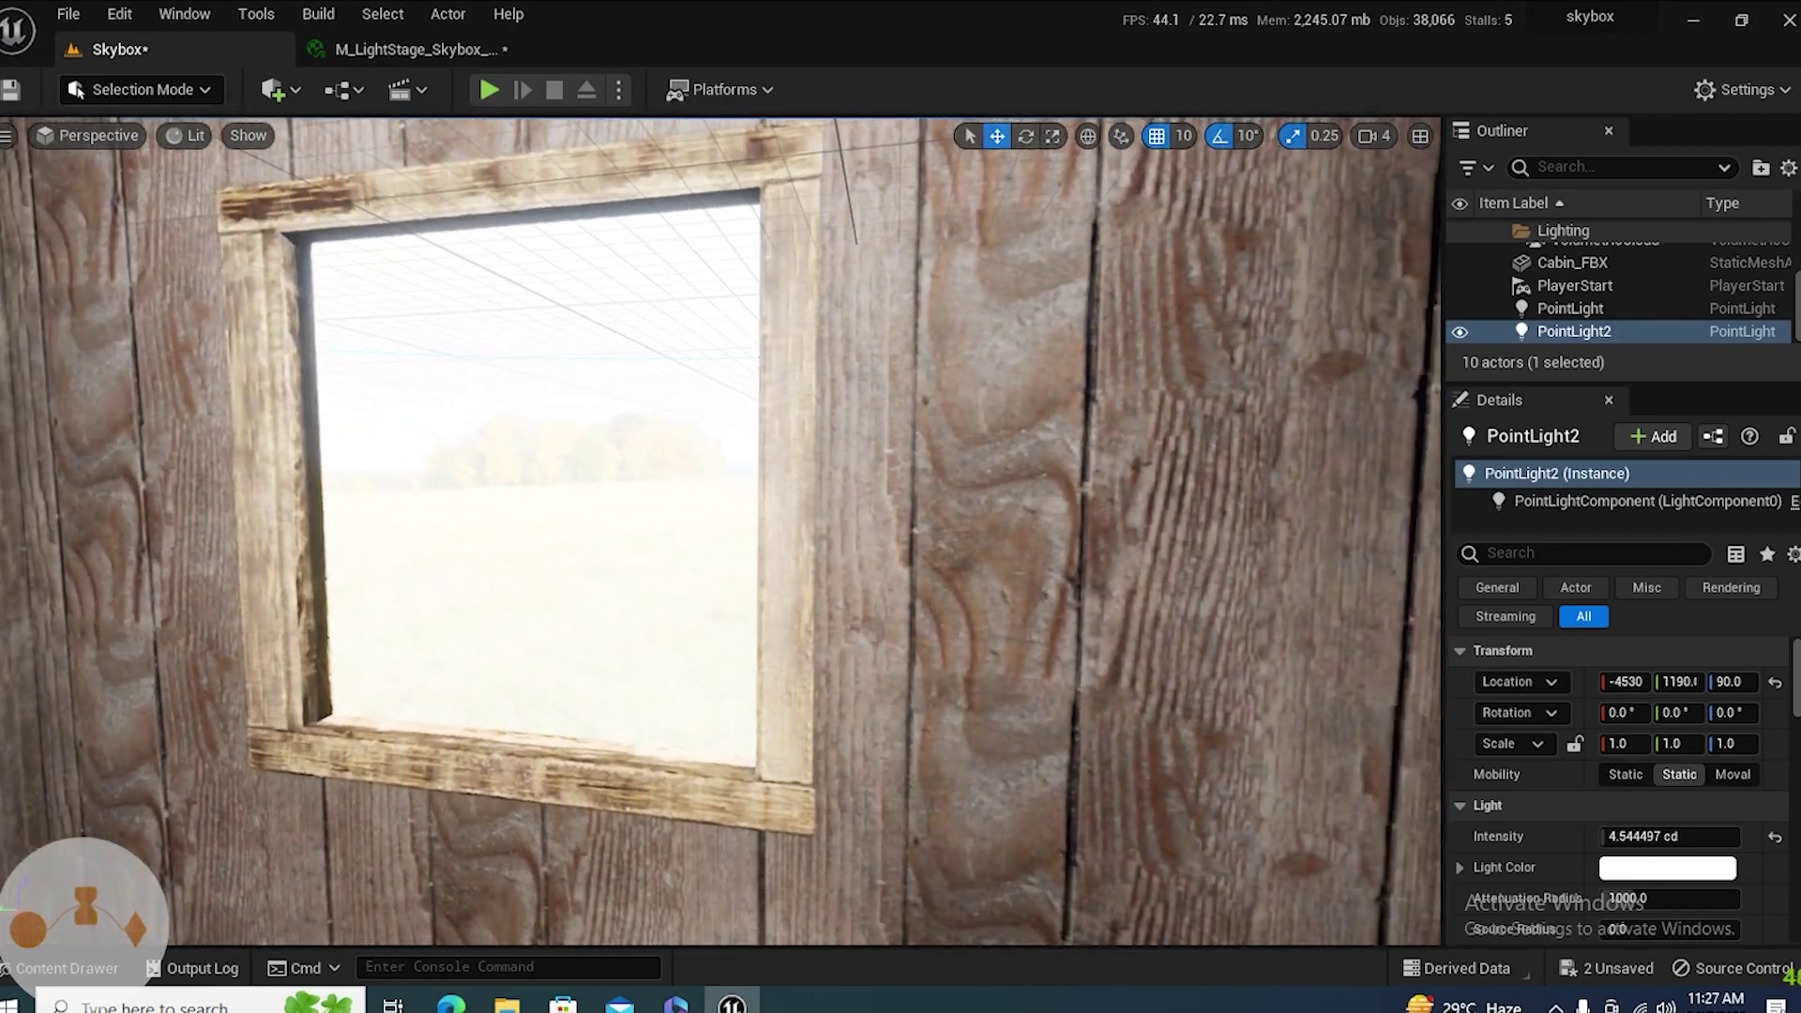
pyautogui.click(489, 89)
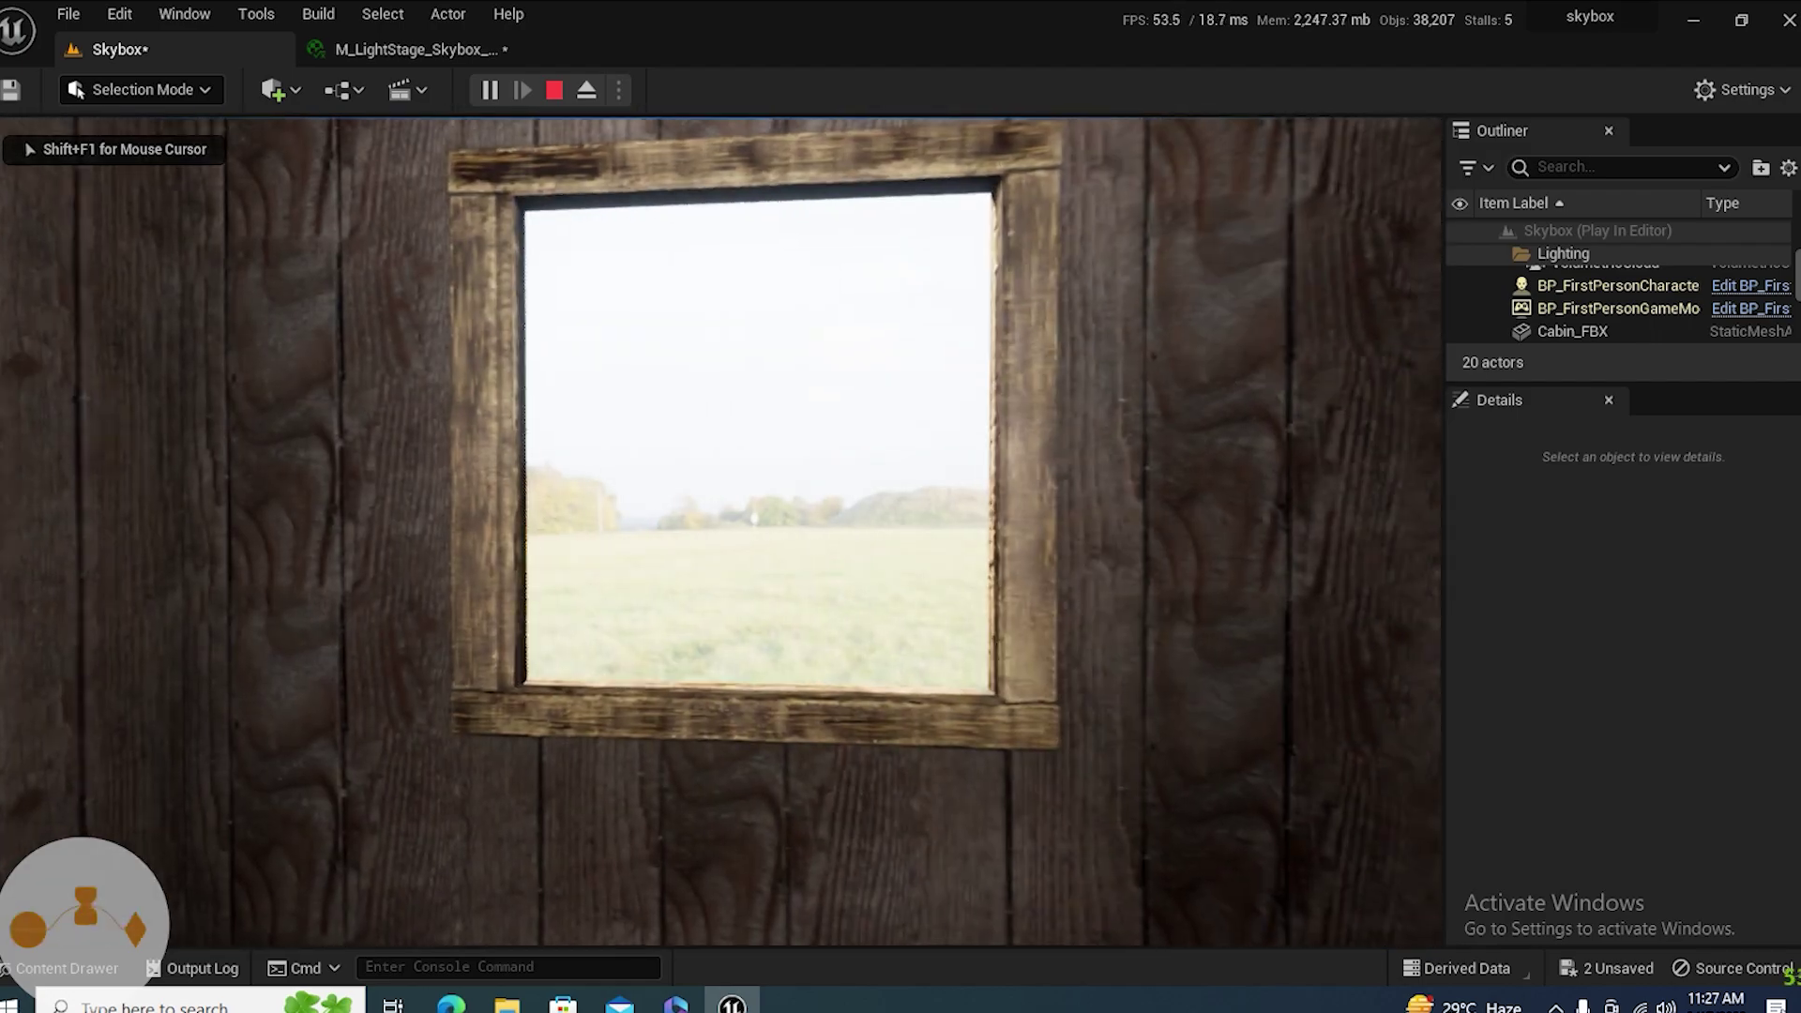
pyautogui.press('w')
pyautogui.press('s')
pyautogui.press('s')
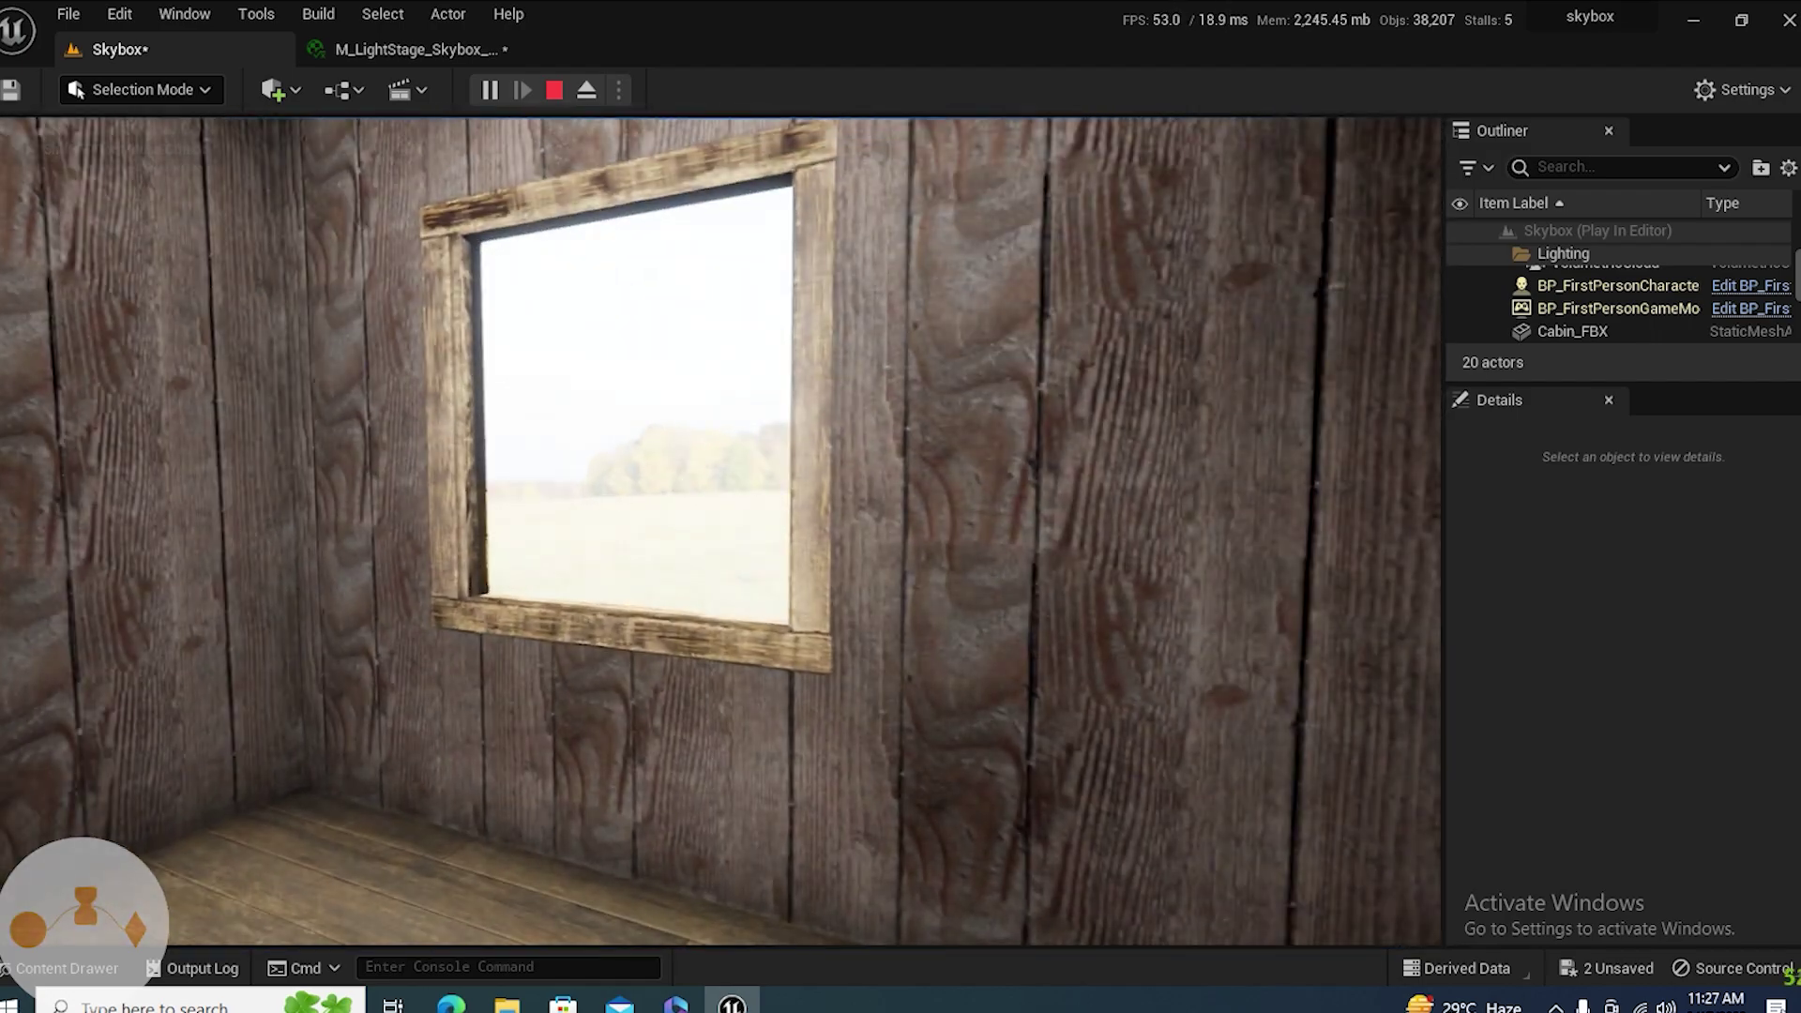
pyautogui.press('a')
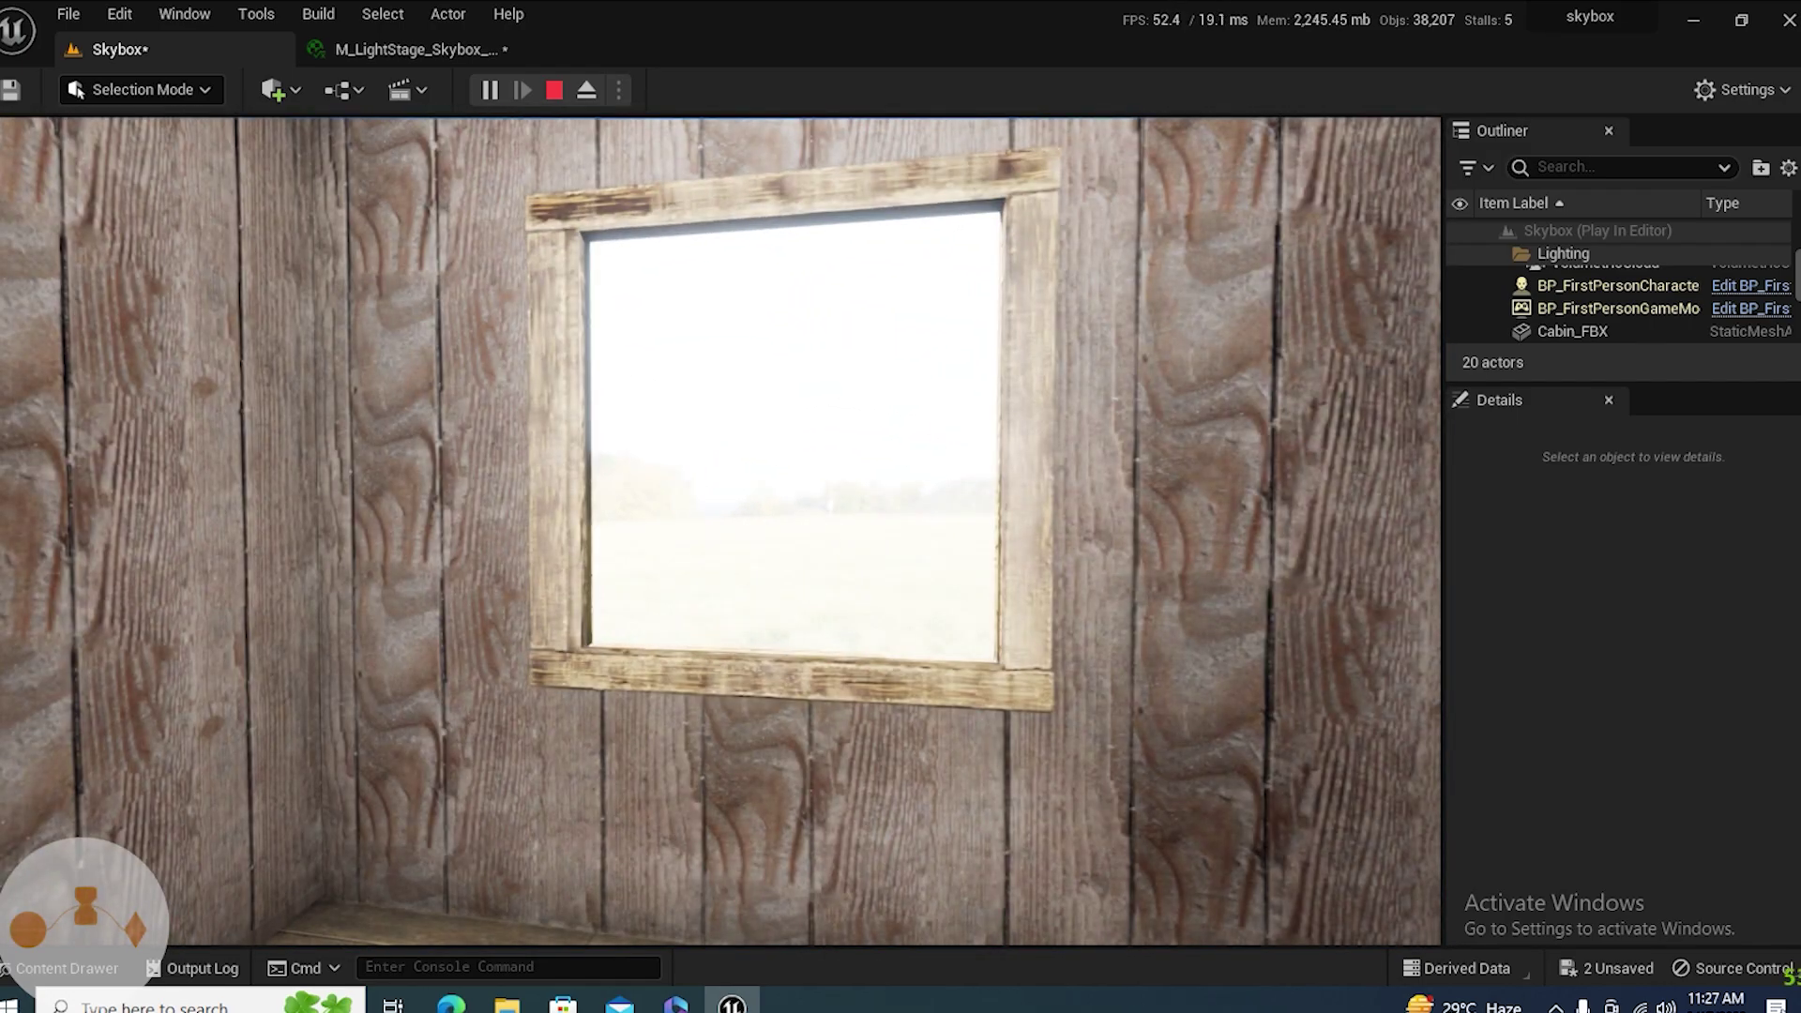
pyautogui.press('Escape')
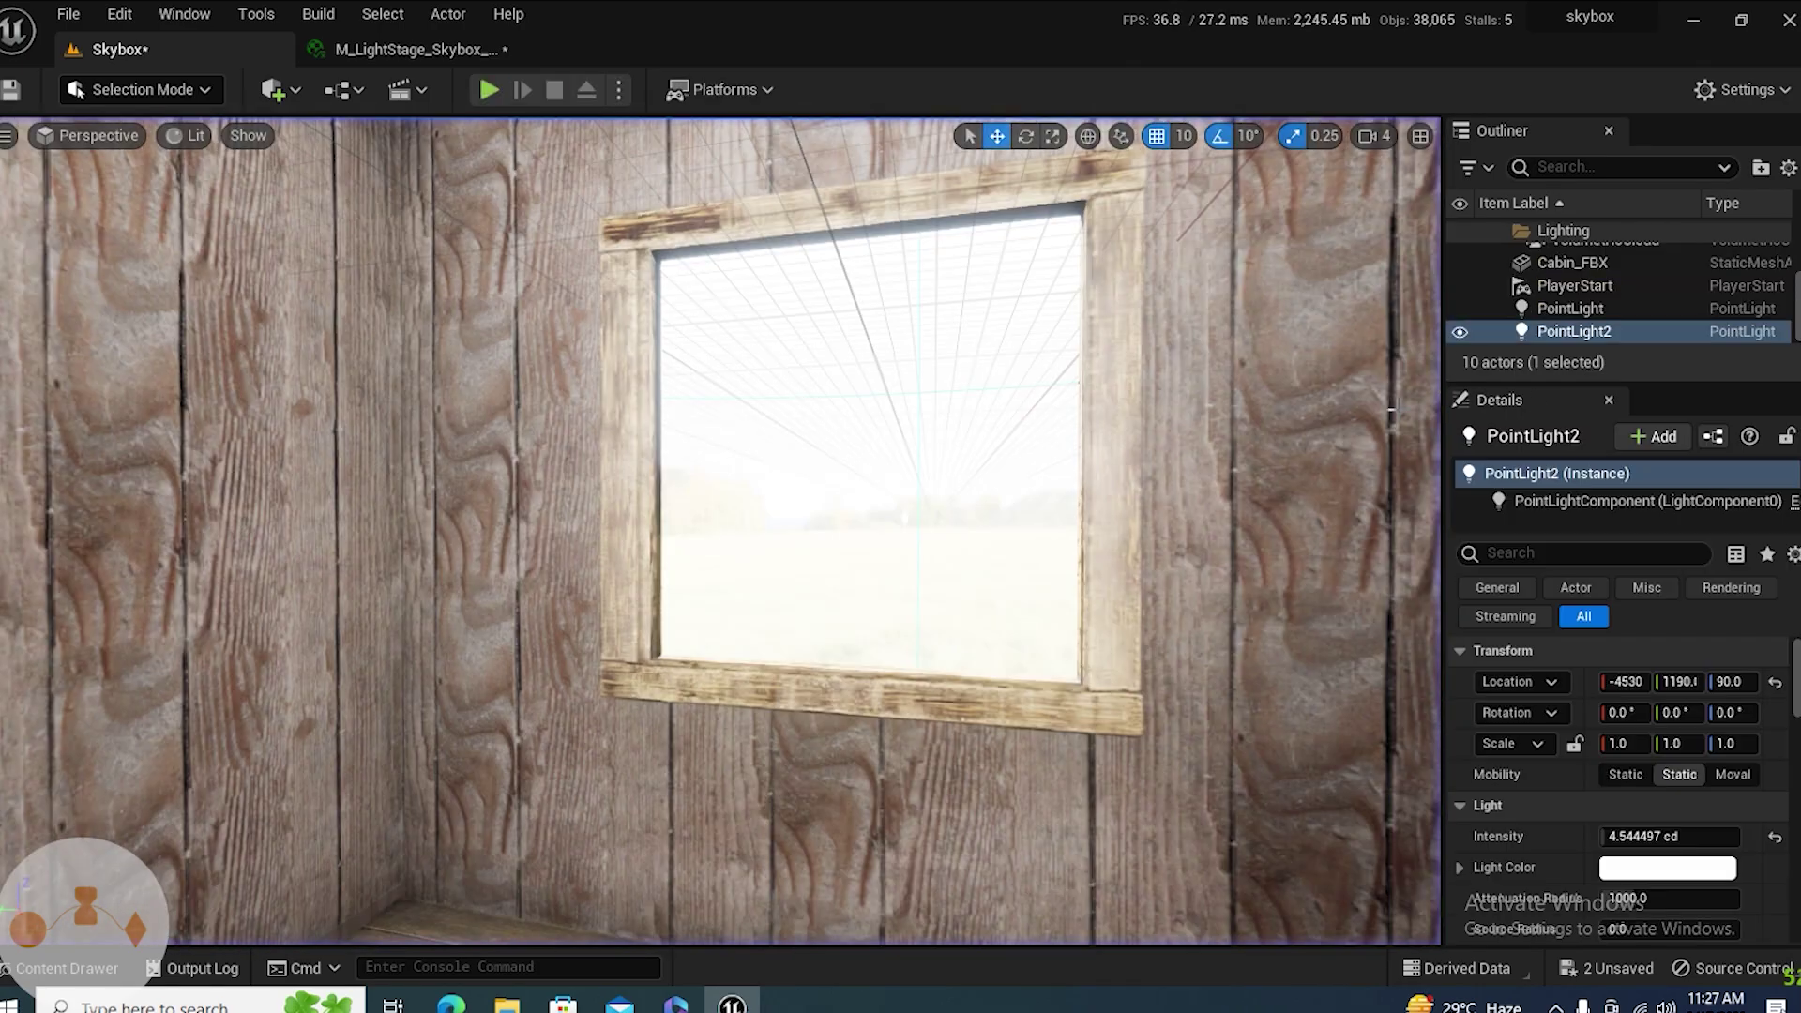
# - Add a PostProcessVolume from the visual effects actors to the Skybox level and make room for its details
pyautogui.moveTo(1795, 306)
pyautogui.mouseDown()
pyautogui.moveTo(1795, 274)
pyautogui.moveTo(1796, 298)
pyautogui.mouseUp()
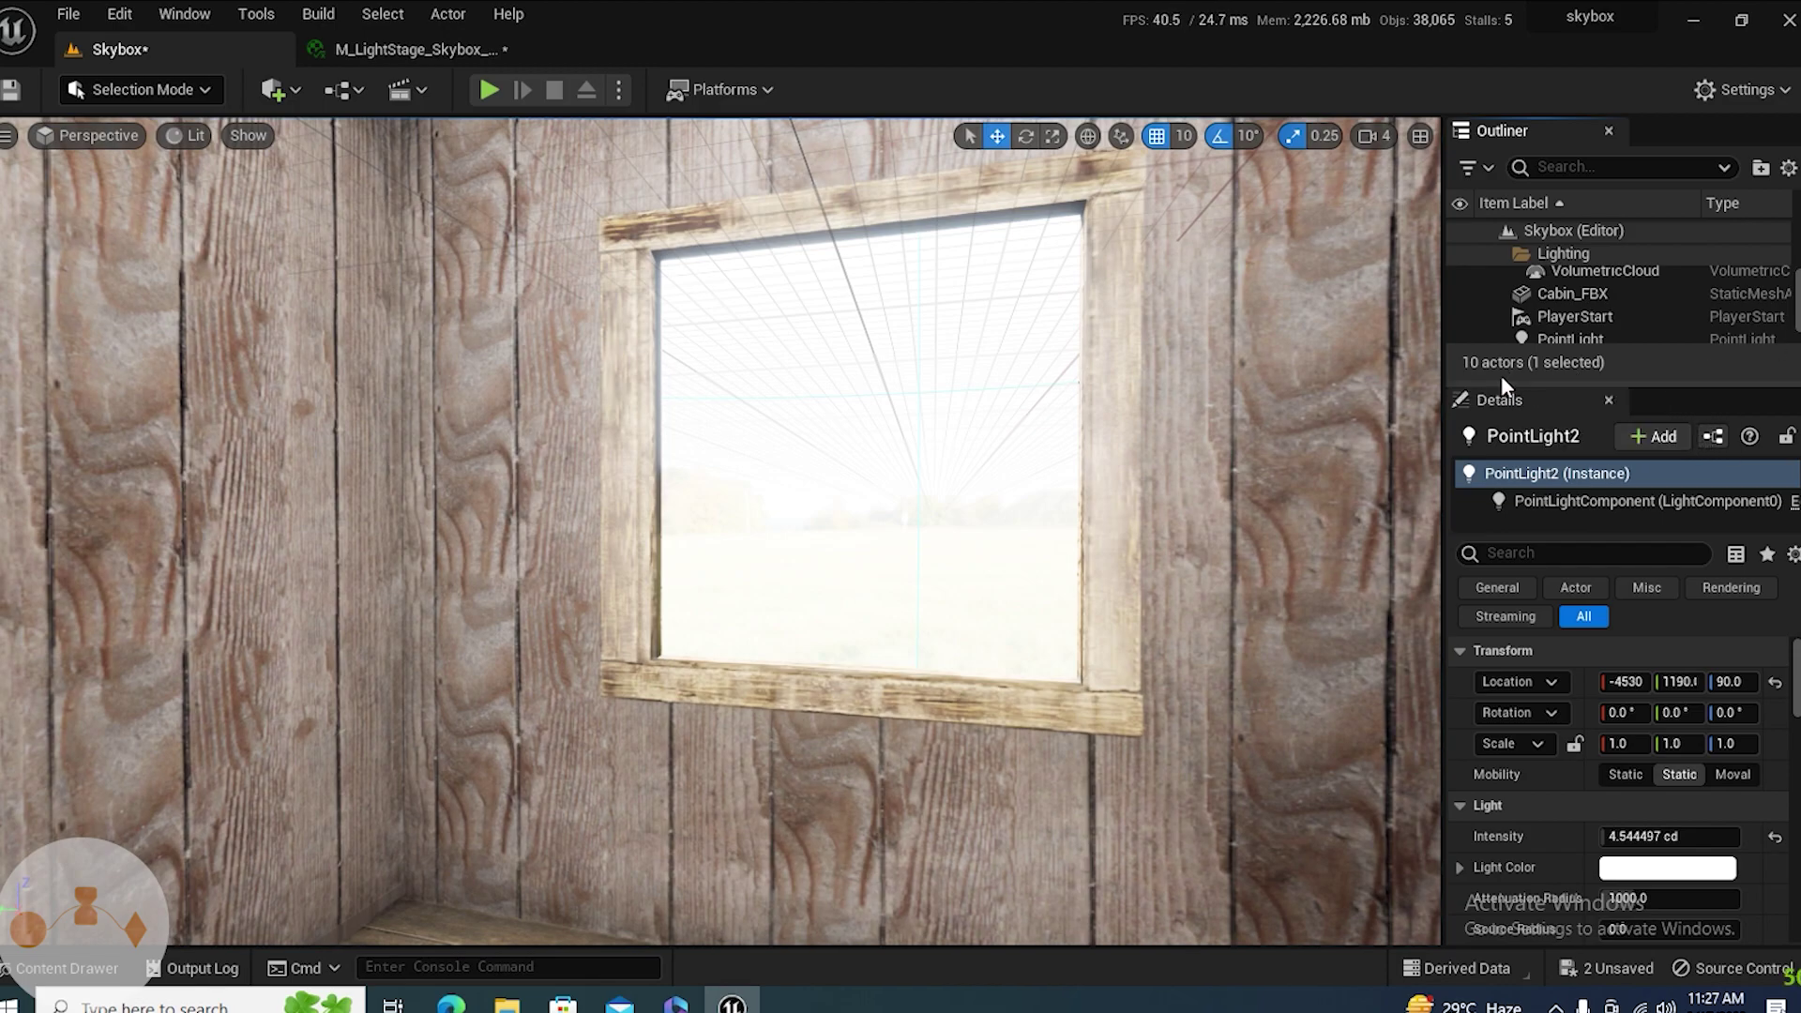
pyautogui.moveTo(1499, 377); pyautogui.dragTo(1499, 712)
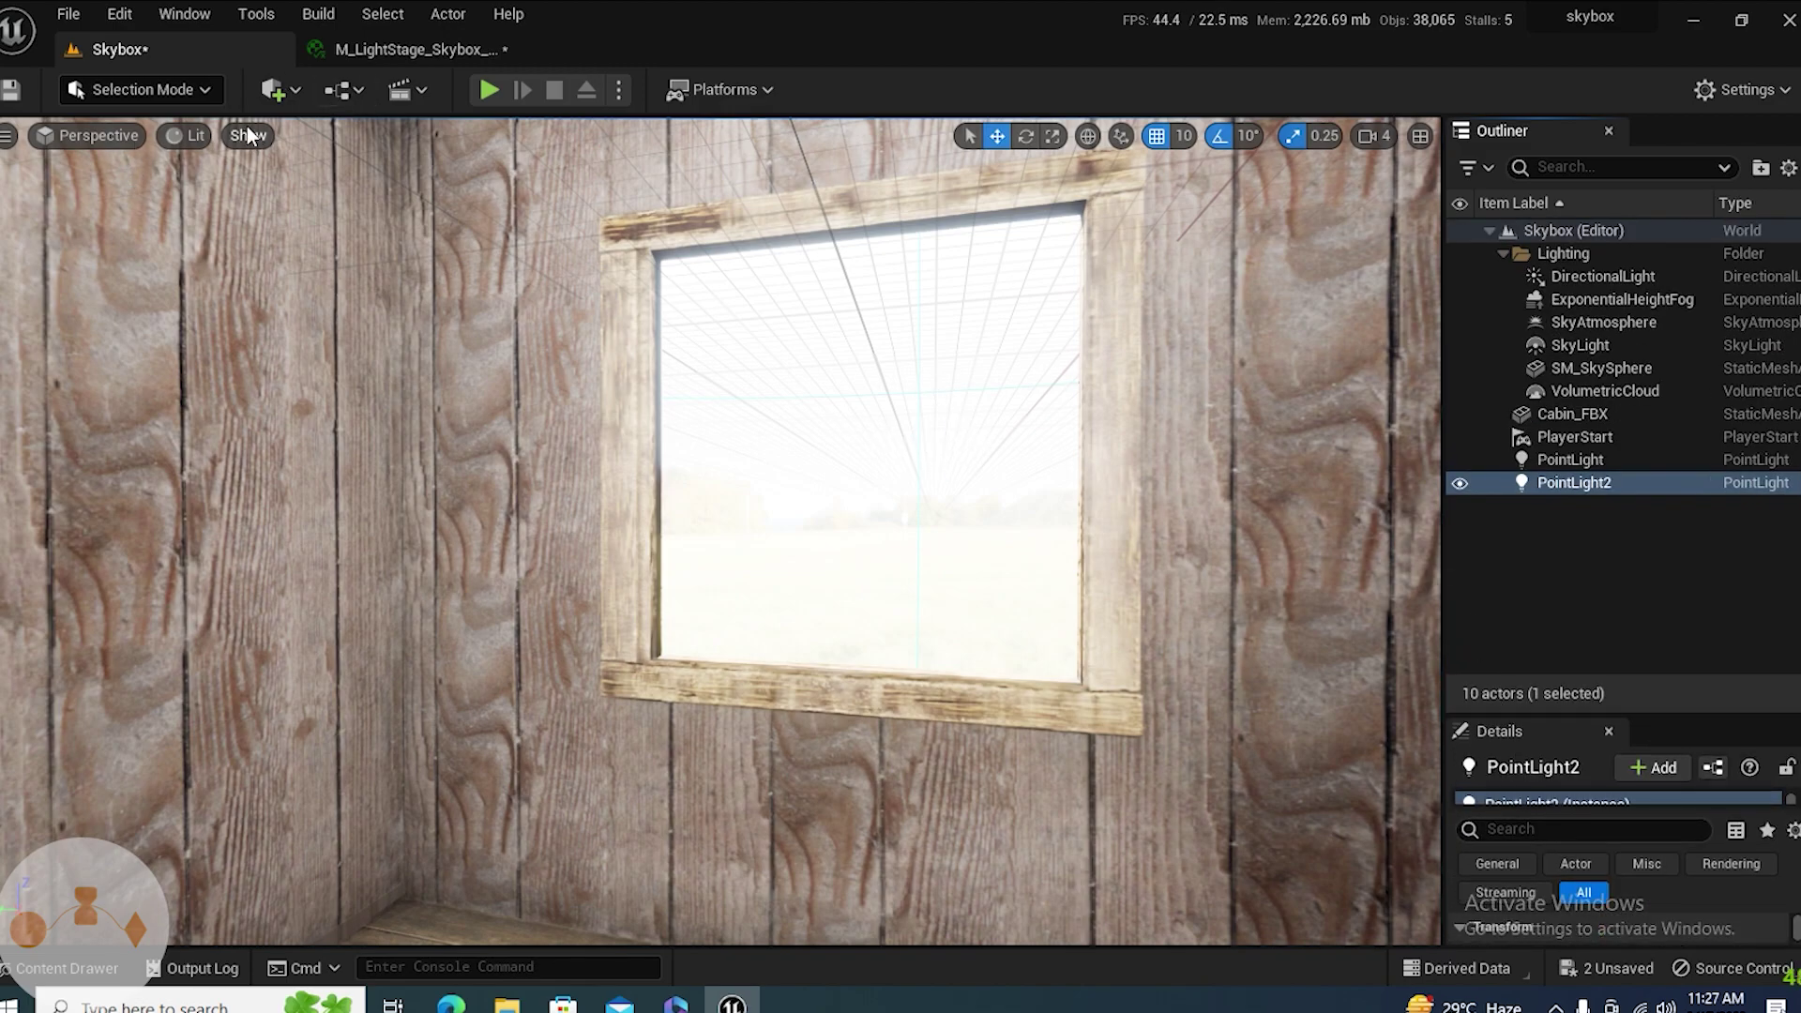
pyautogui.click(274, 90)
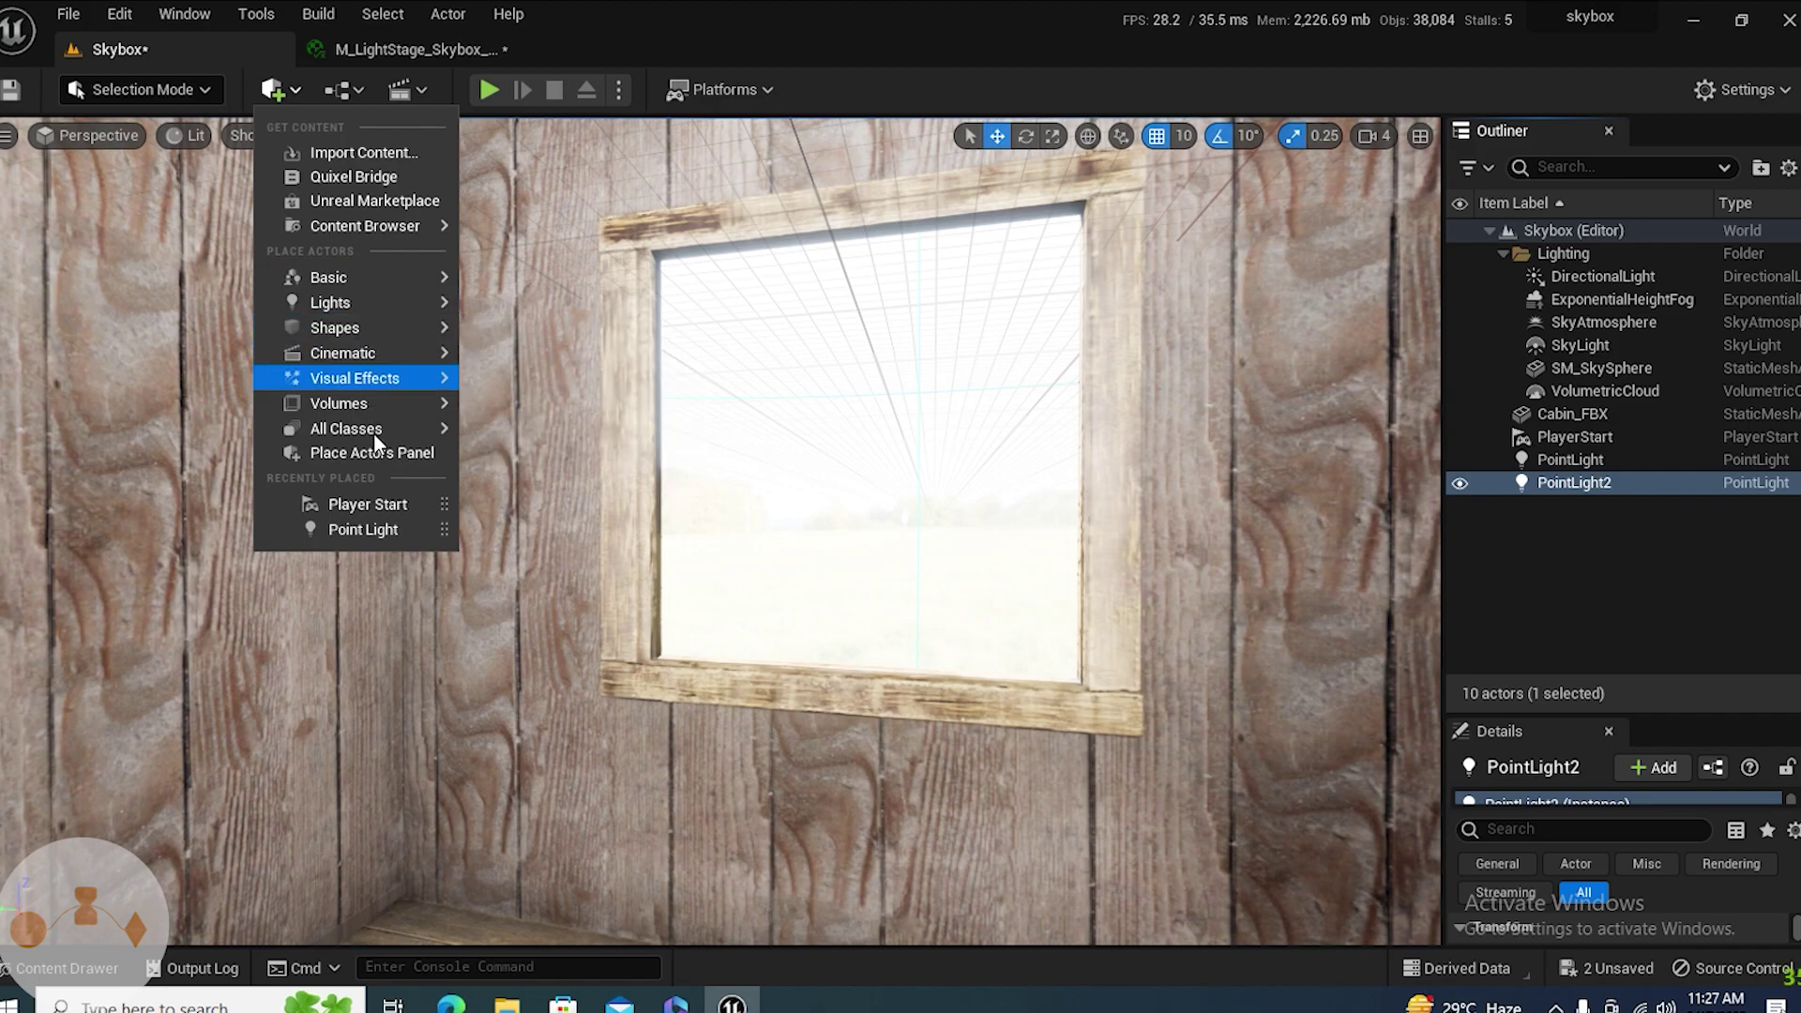
pyautogui.moveTo(377, 403)
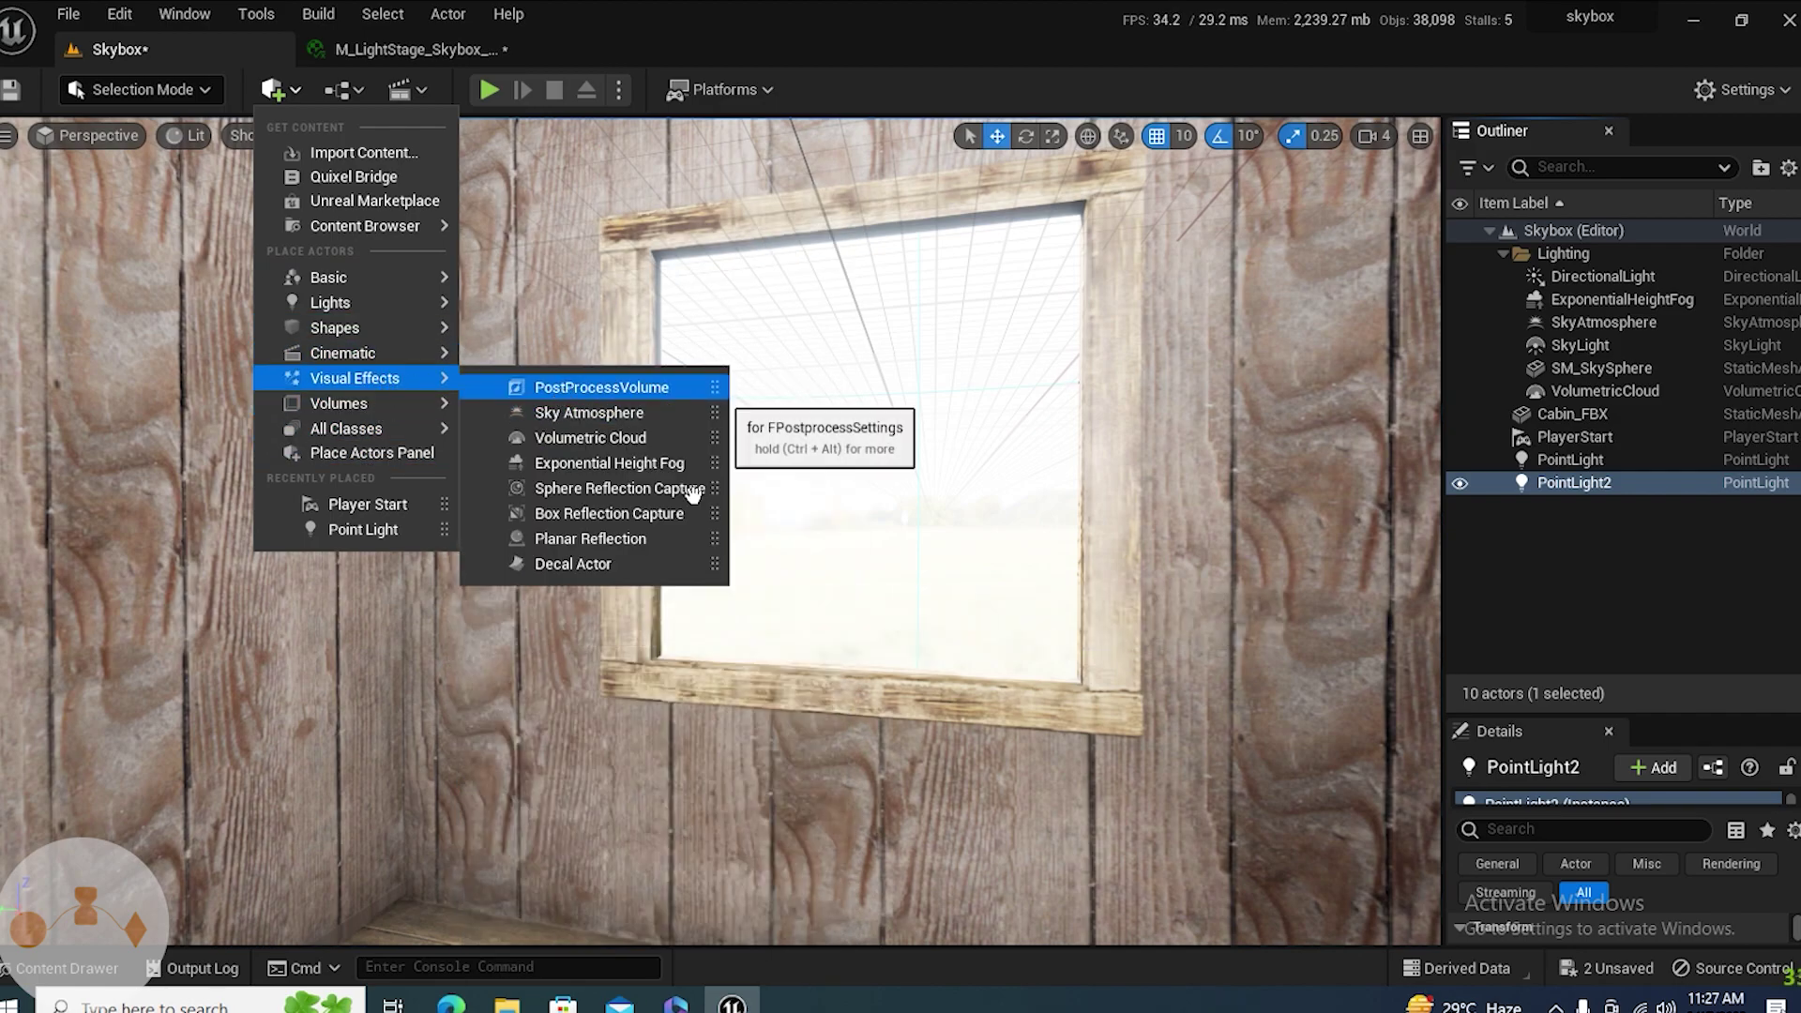
pyautogui.press('Return')
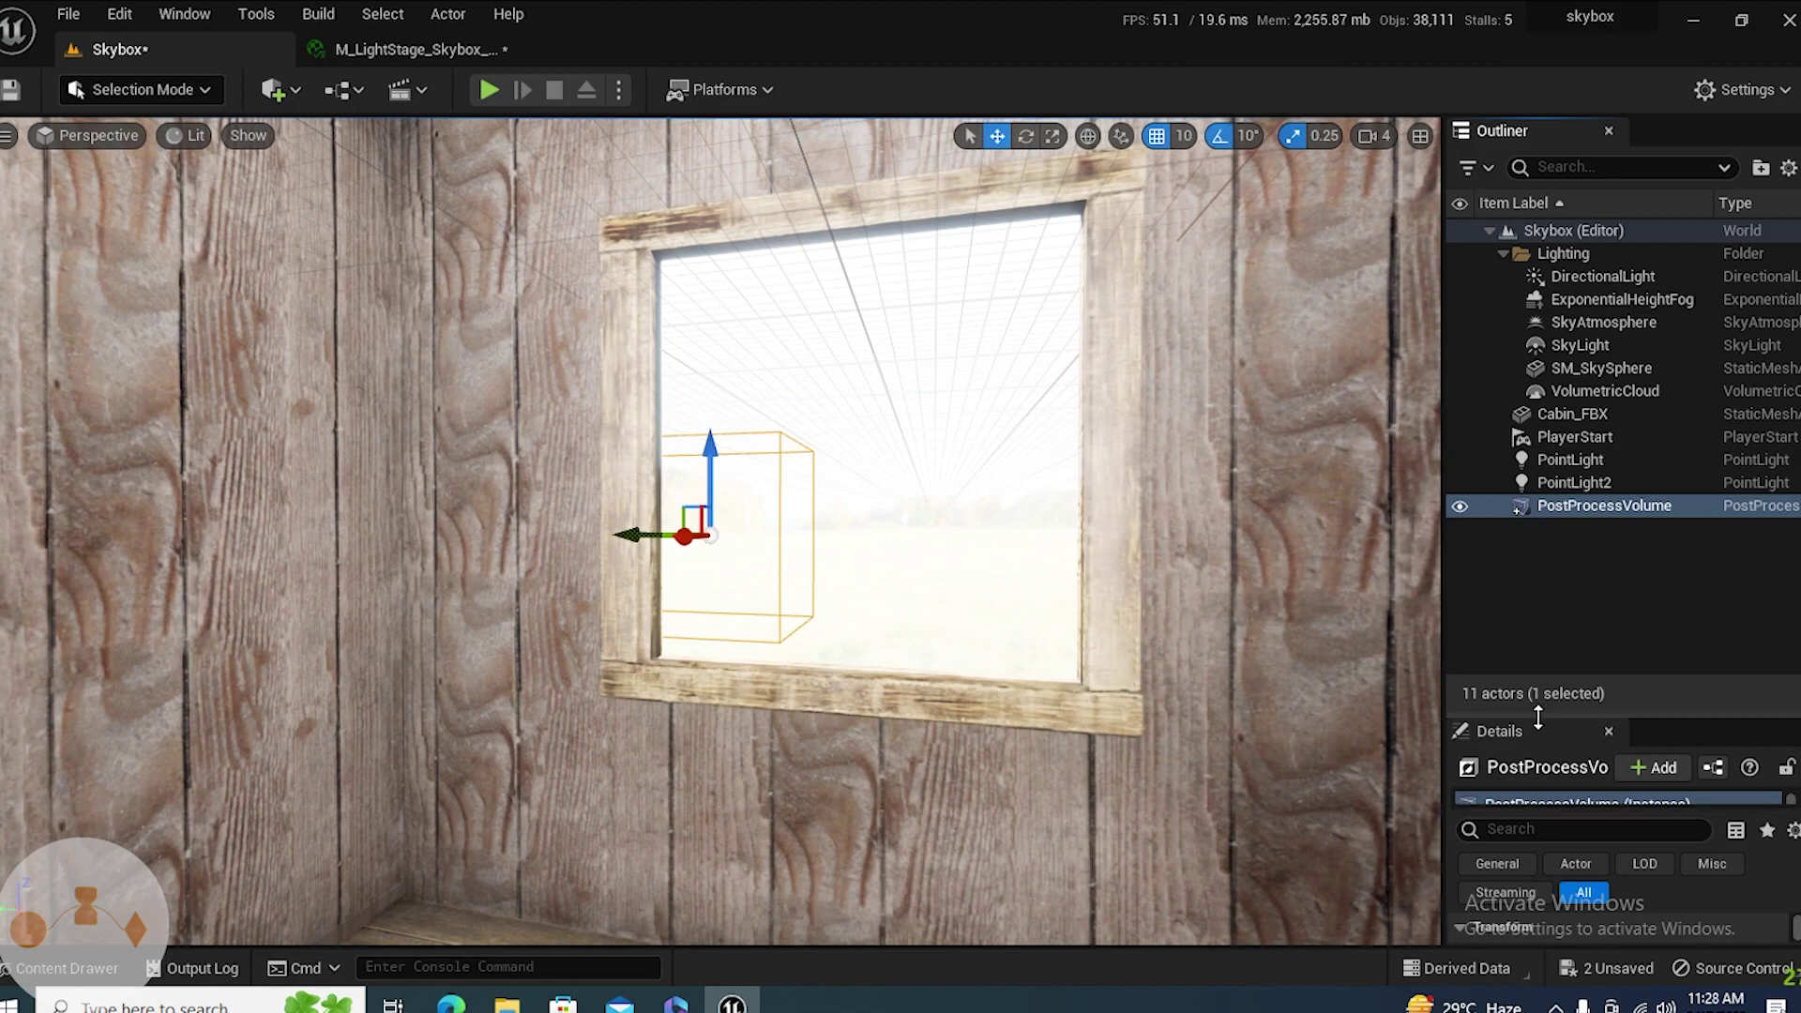
pyautogui.moveTo(1538, 718); pyautogui.dragTo(1539, 307)
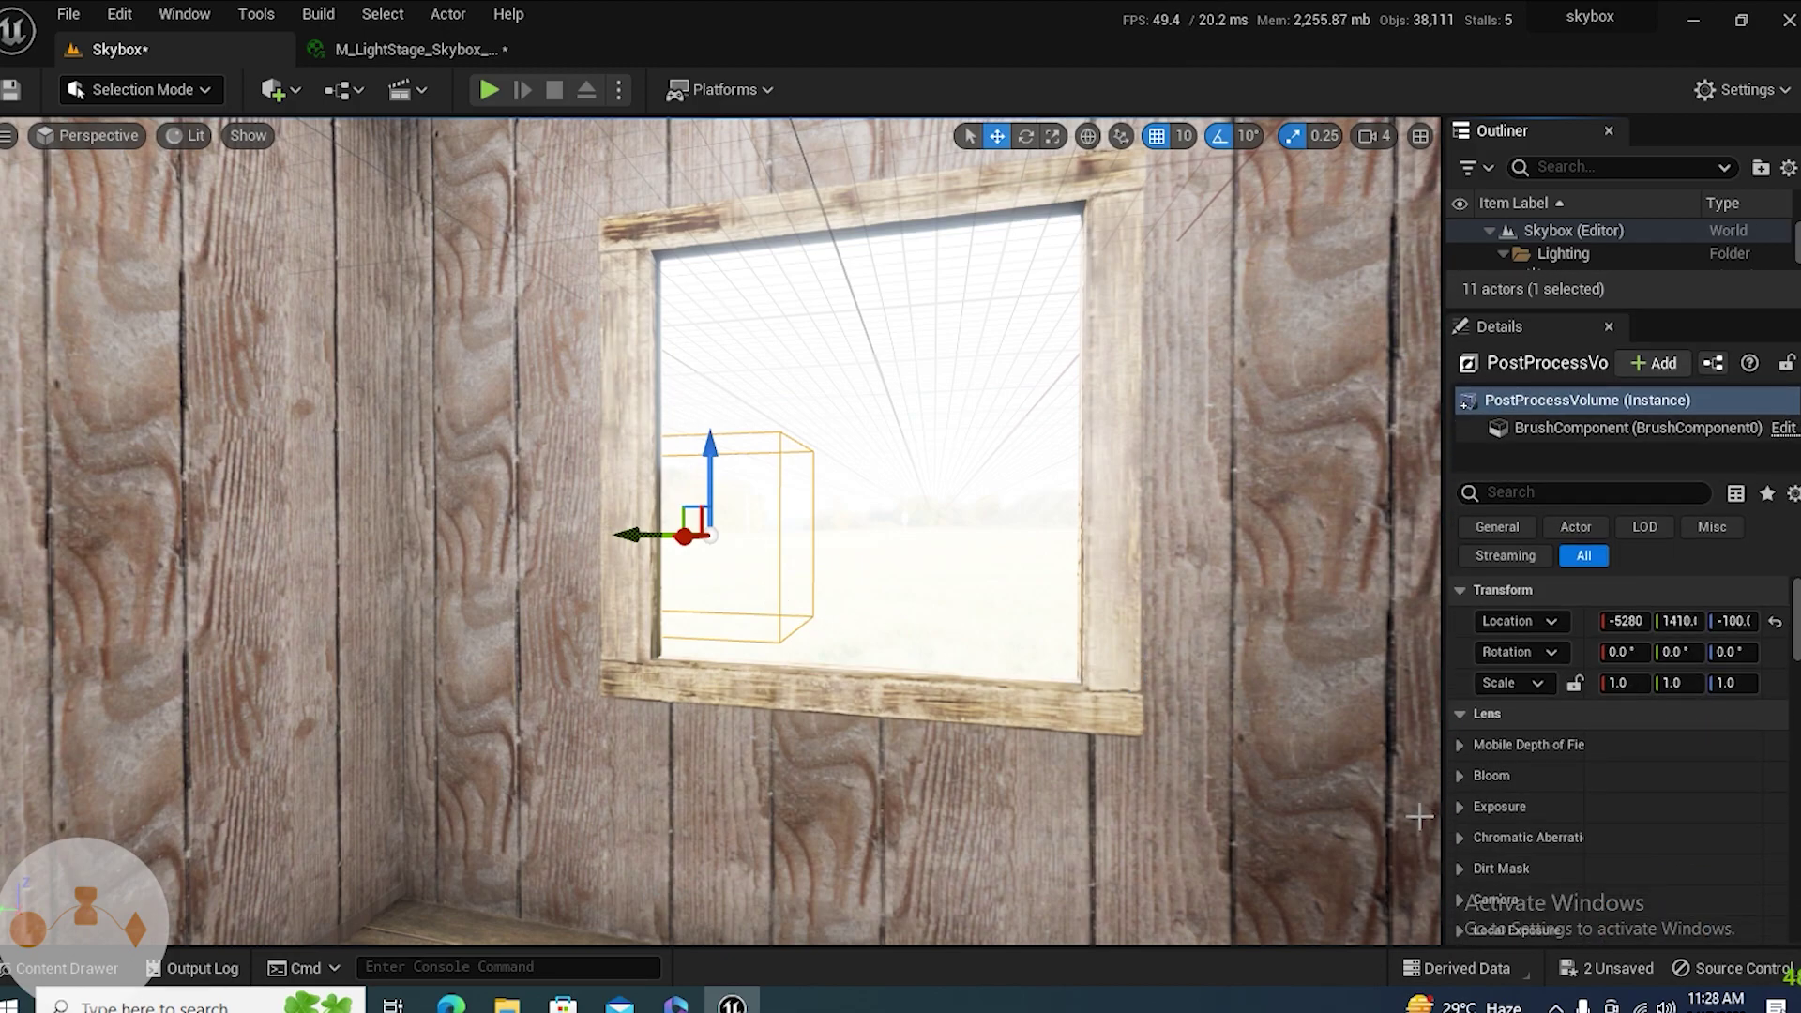
# - Find the Infinite Extent setting of the PostProcessVolume and enable it
pyautogui.click(1509, 496)
pyautogui.write('infini')
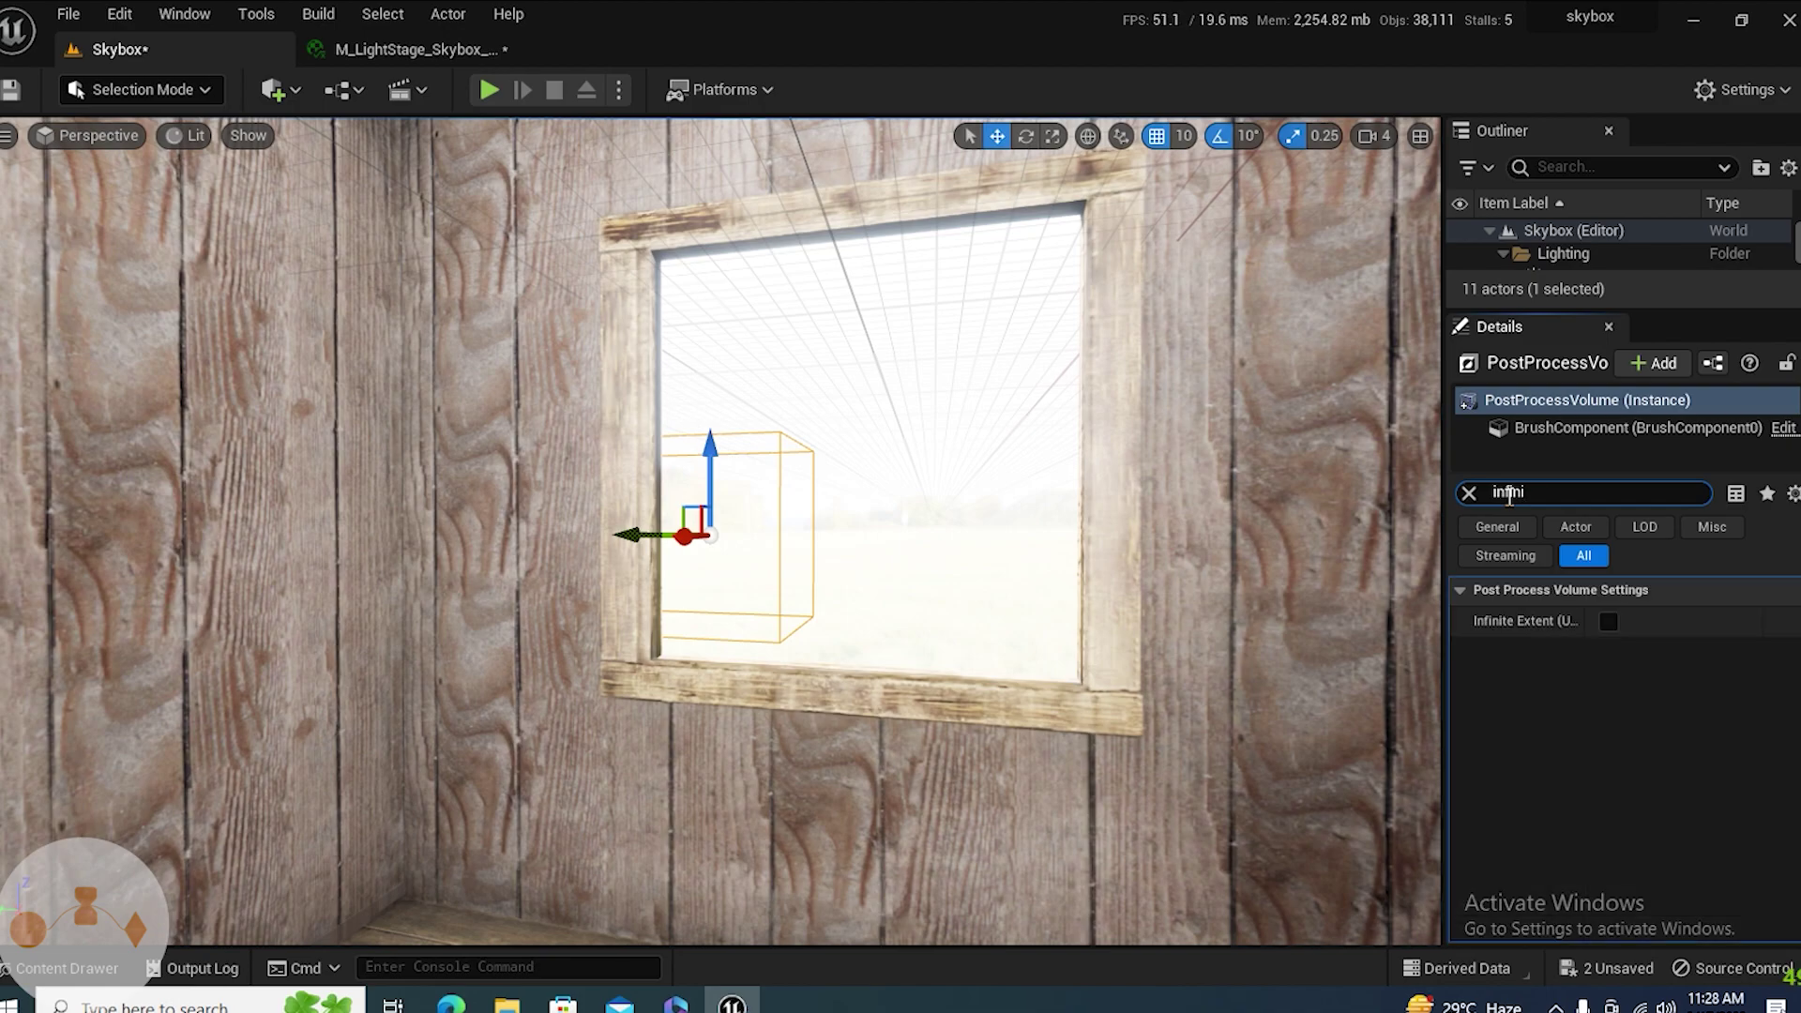
pyautogui.click(1607, 622)
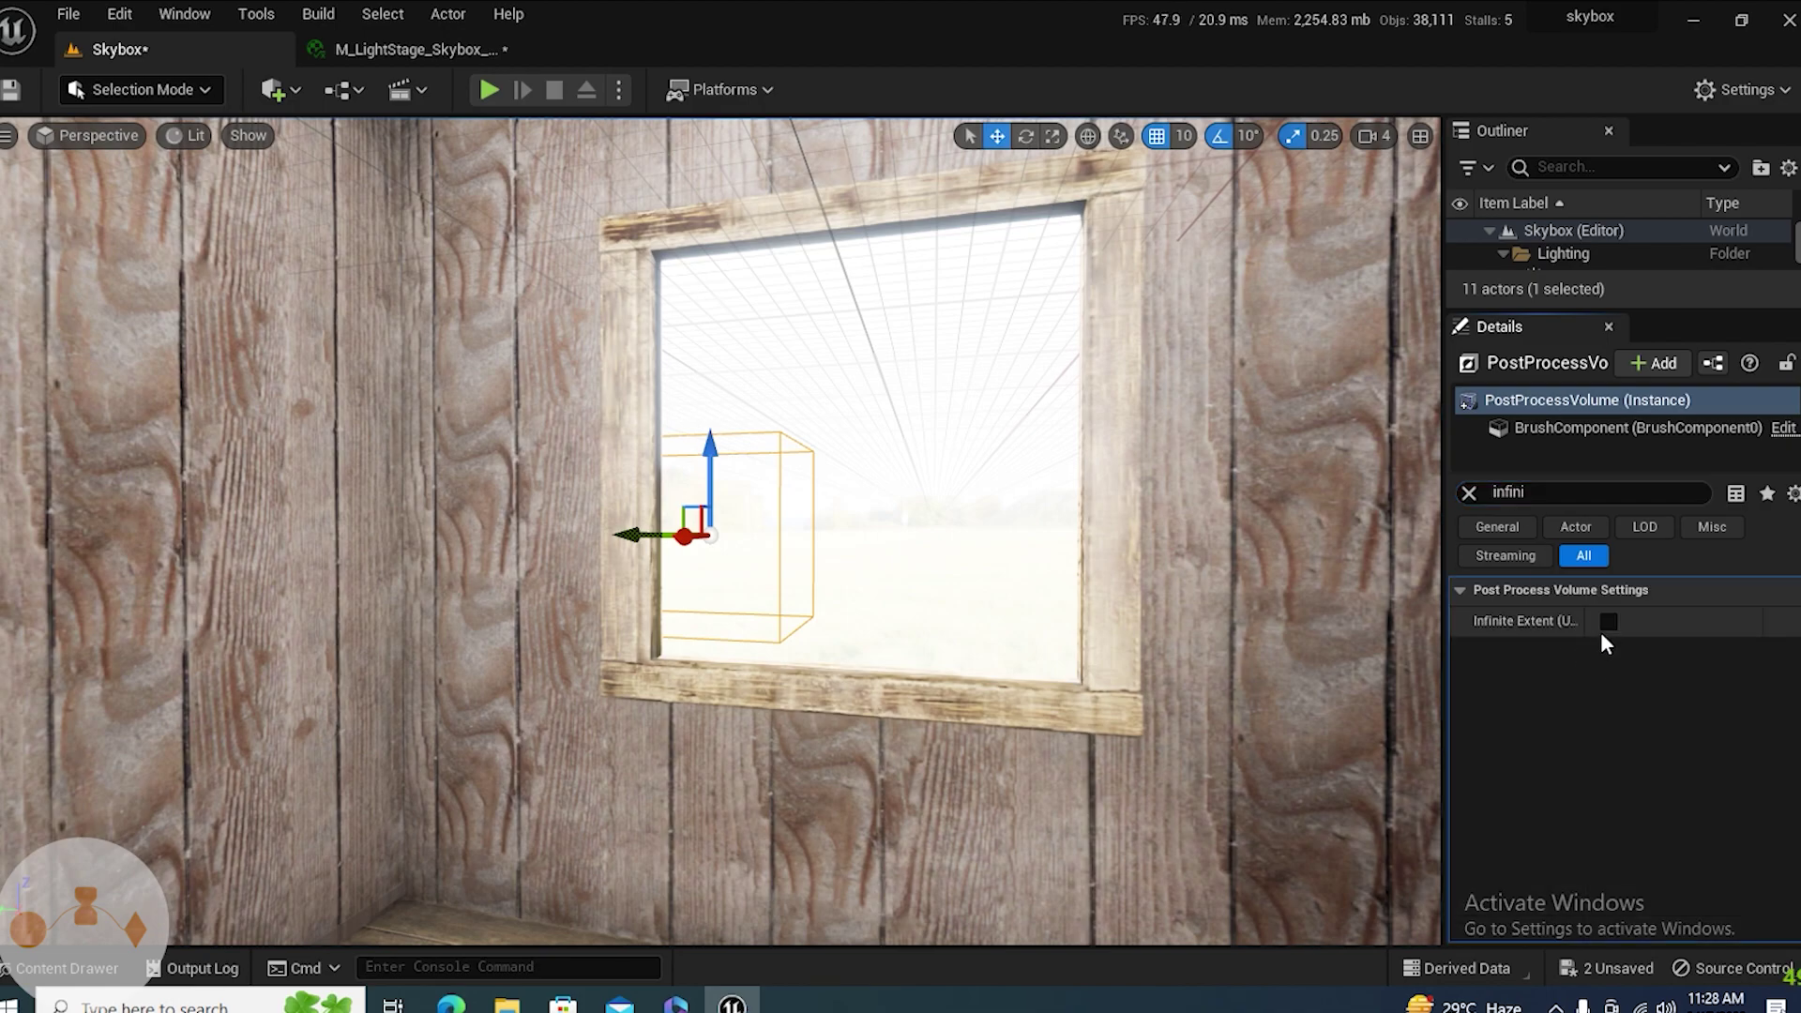
pyautogui.click(1469, 492)
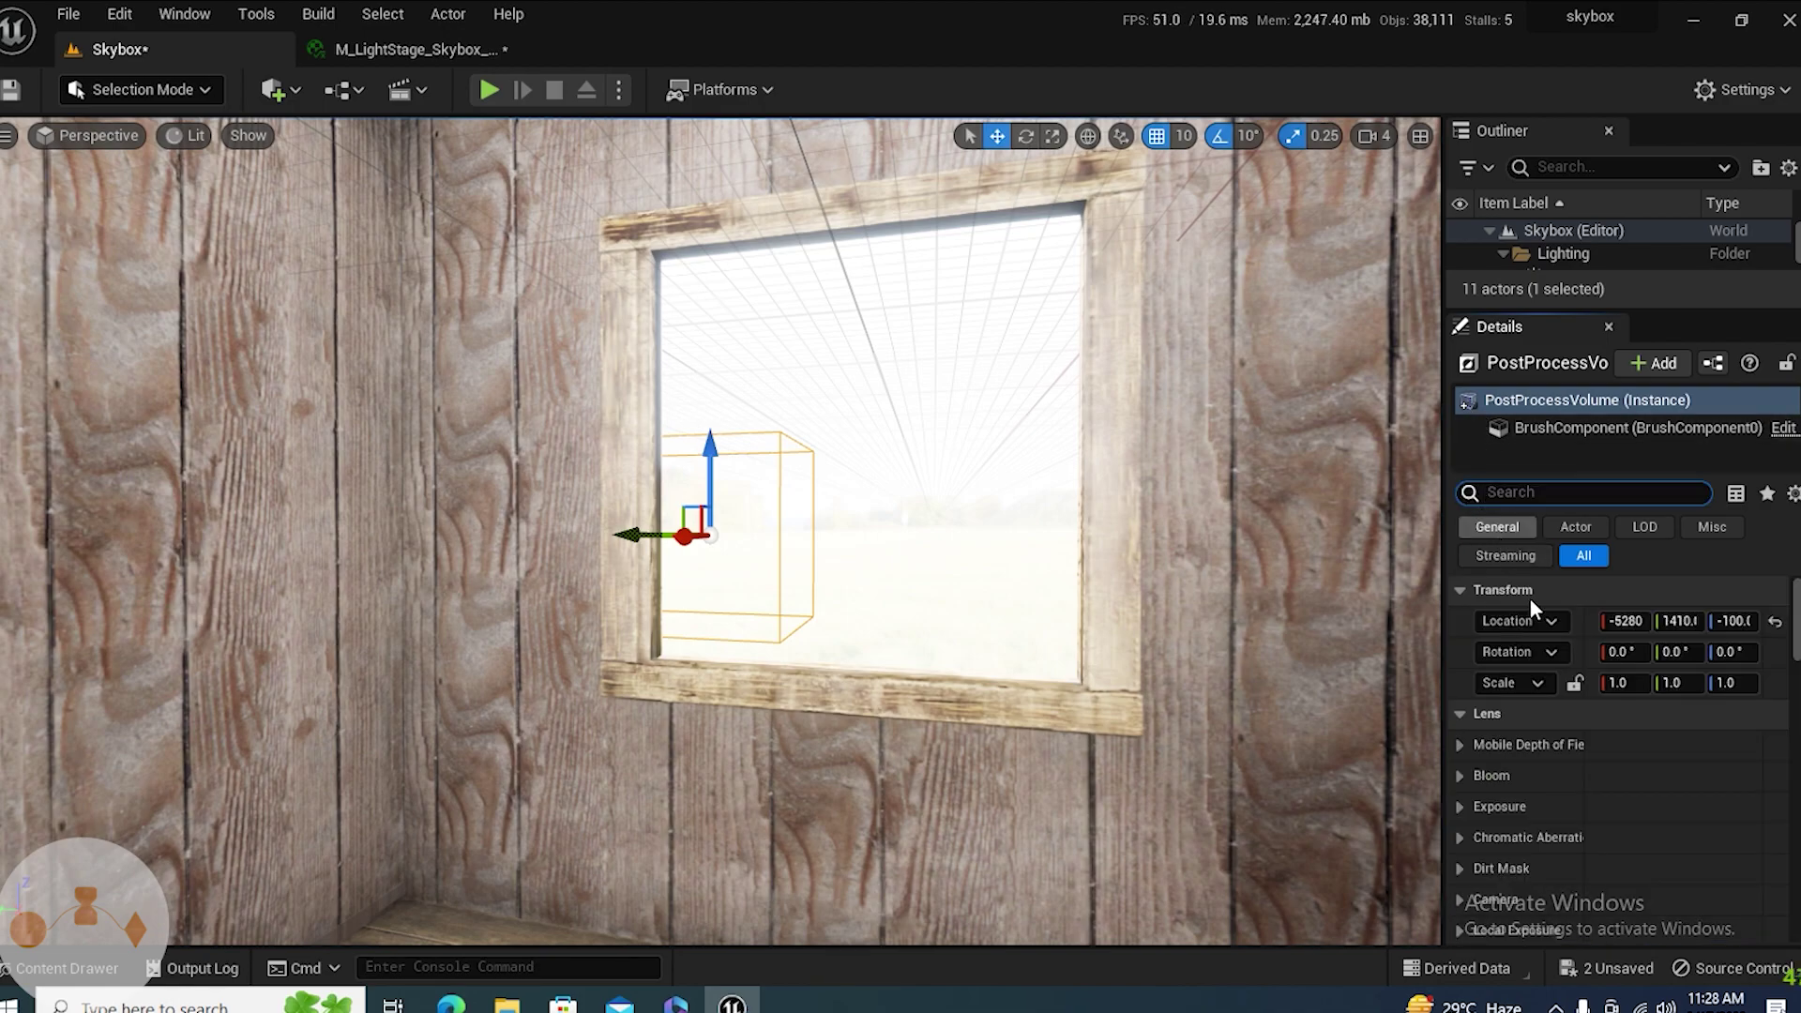
# - Override the volume's exposure with Manual metering mode and an exposure compensation of about 11.32
pyautogui.click(1462, 806)
pyautogui.scroll(-5, 1595, 731)
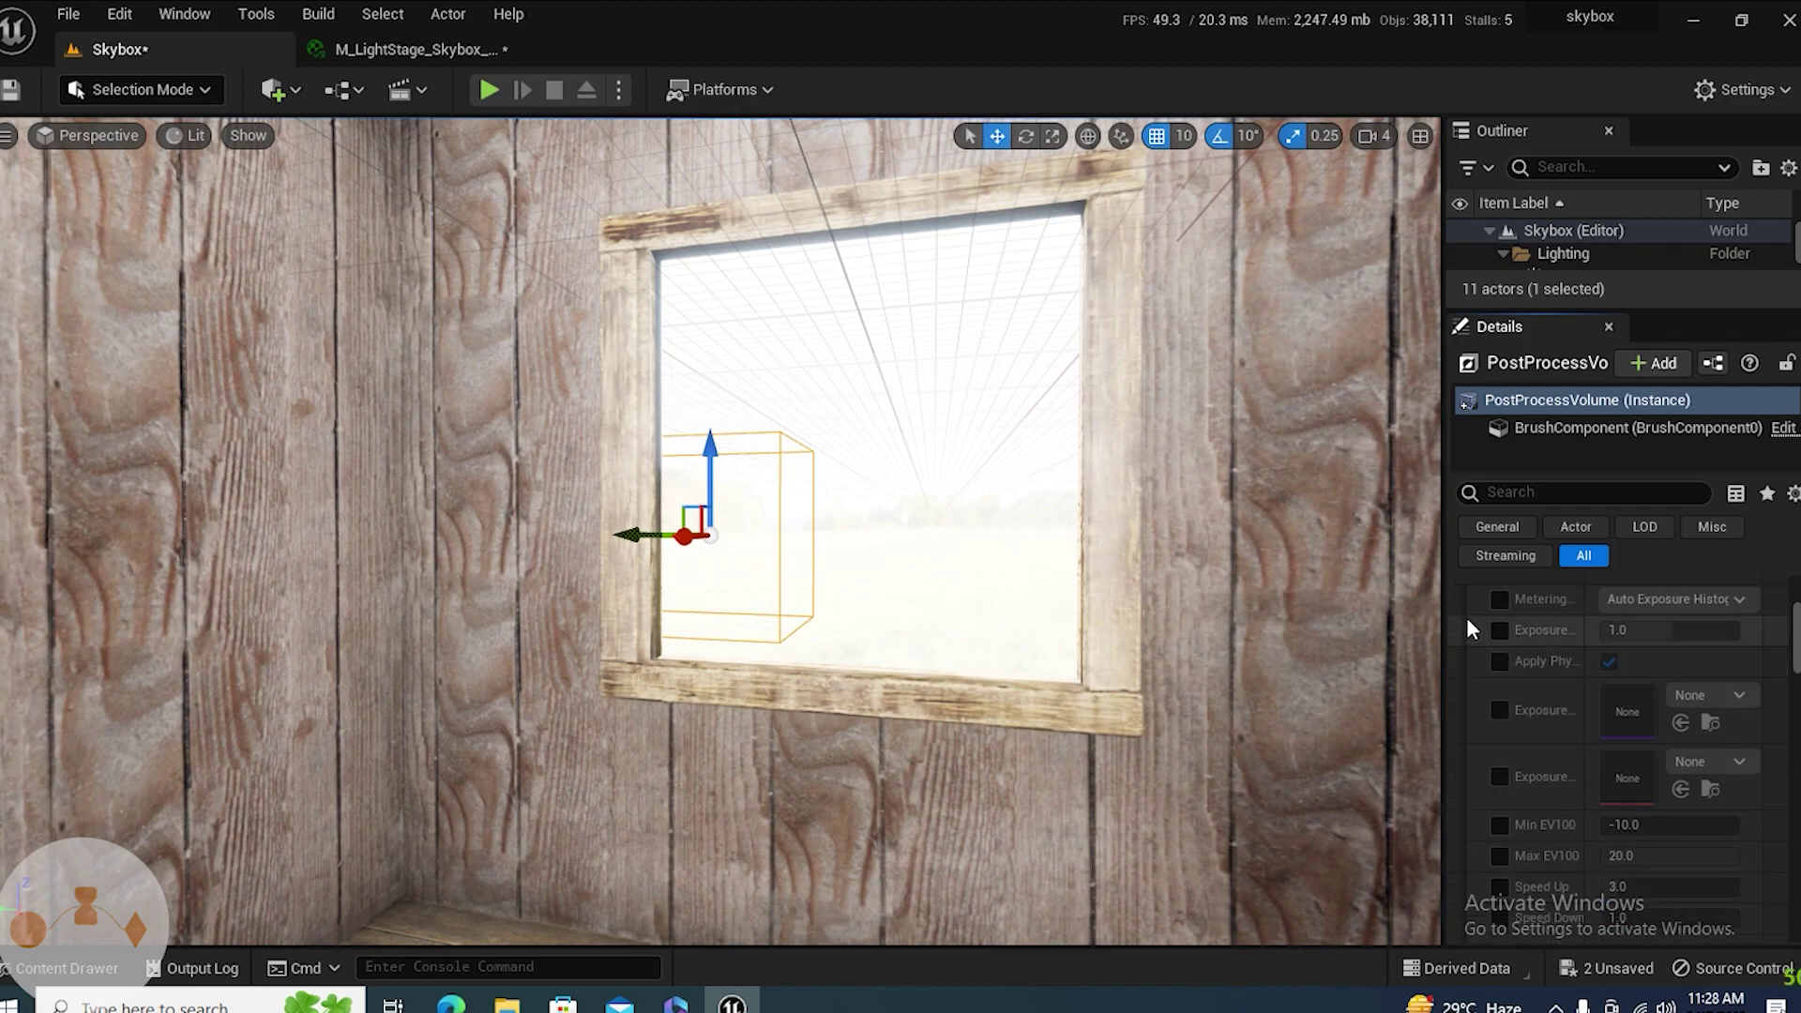
pyautogui.click(1499, 599)
pyautogui.click(1670, 600)
pyautogui.click(1637, 664)
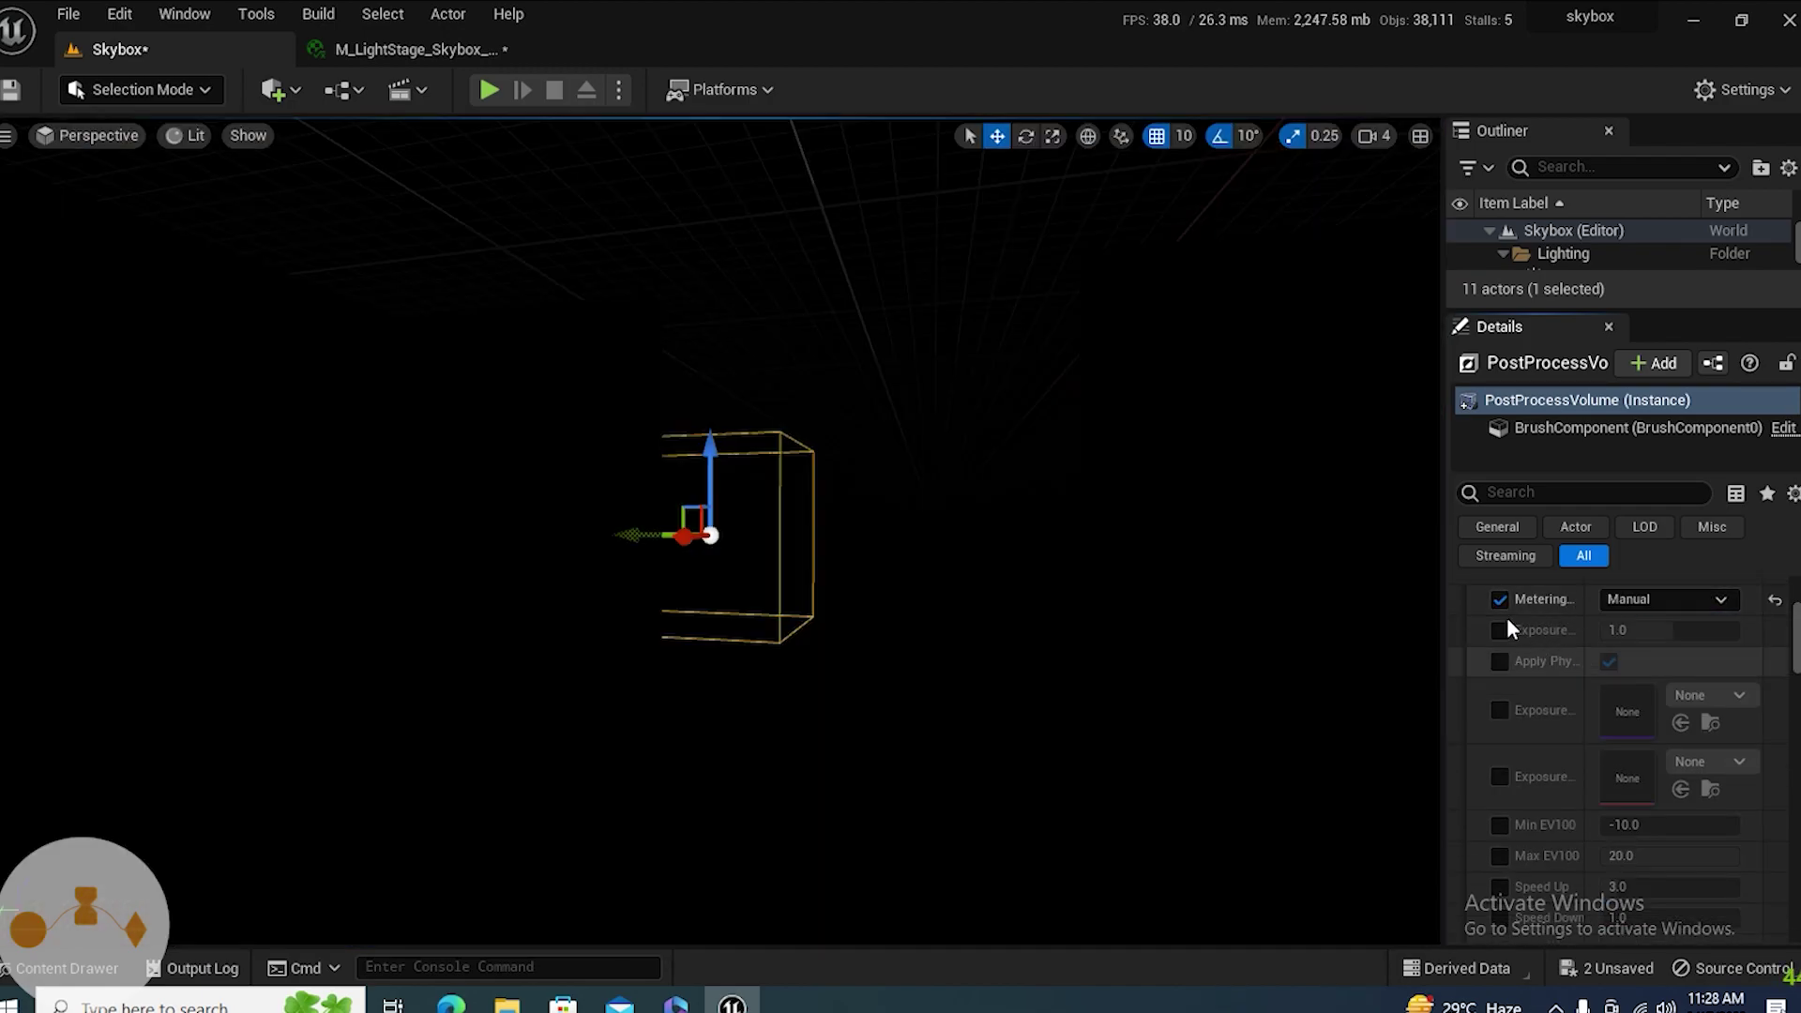
pyautogui.click(1499, 630)
pyautogui.moveTo(1622, 632); pyautogui.dragTo(1723, 632)
# - Select the point light under the cabin ceiling and raise its intensity to about 19.78 cd
pyautogui.moveTo(1032, 563); pyautogui.dragTo(845, 327, button='right')
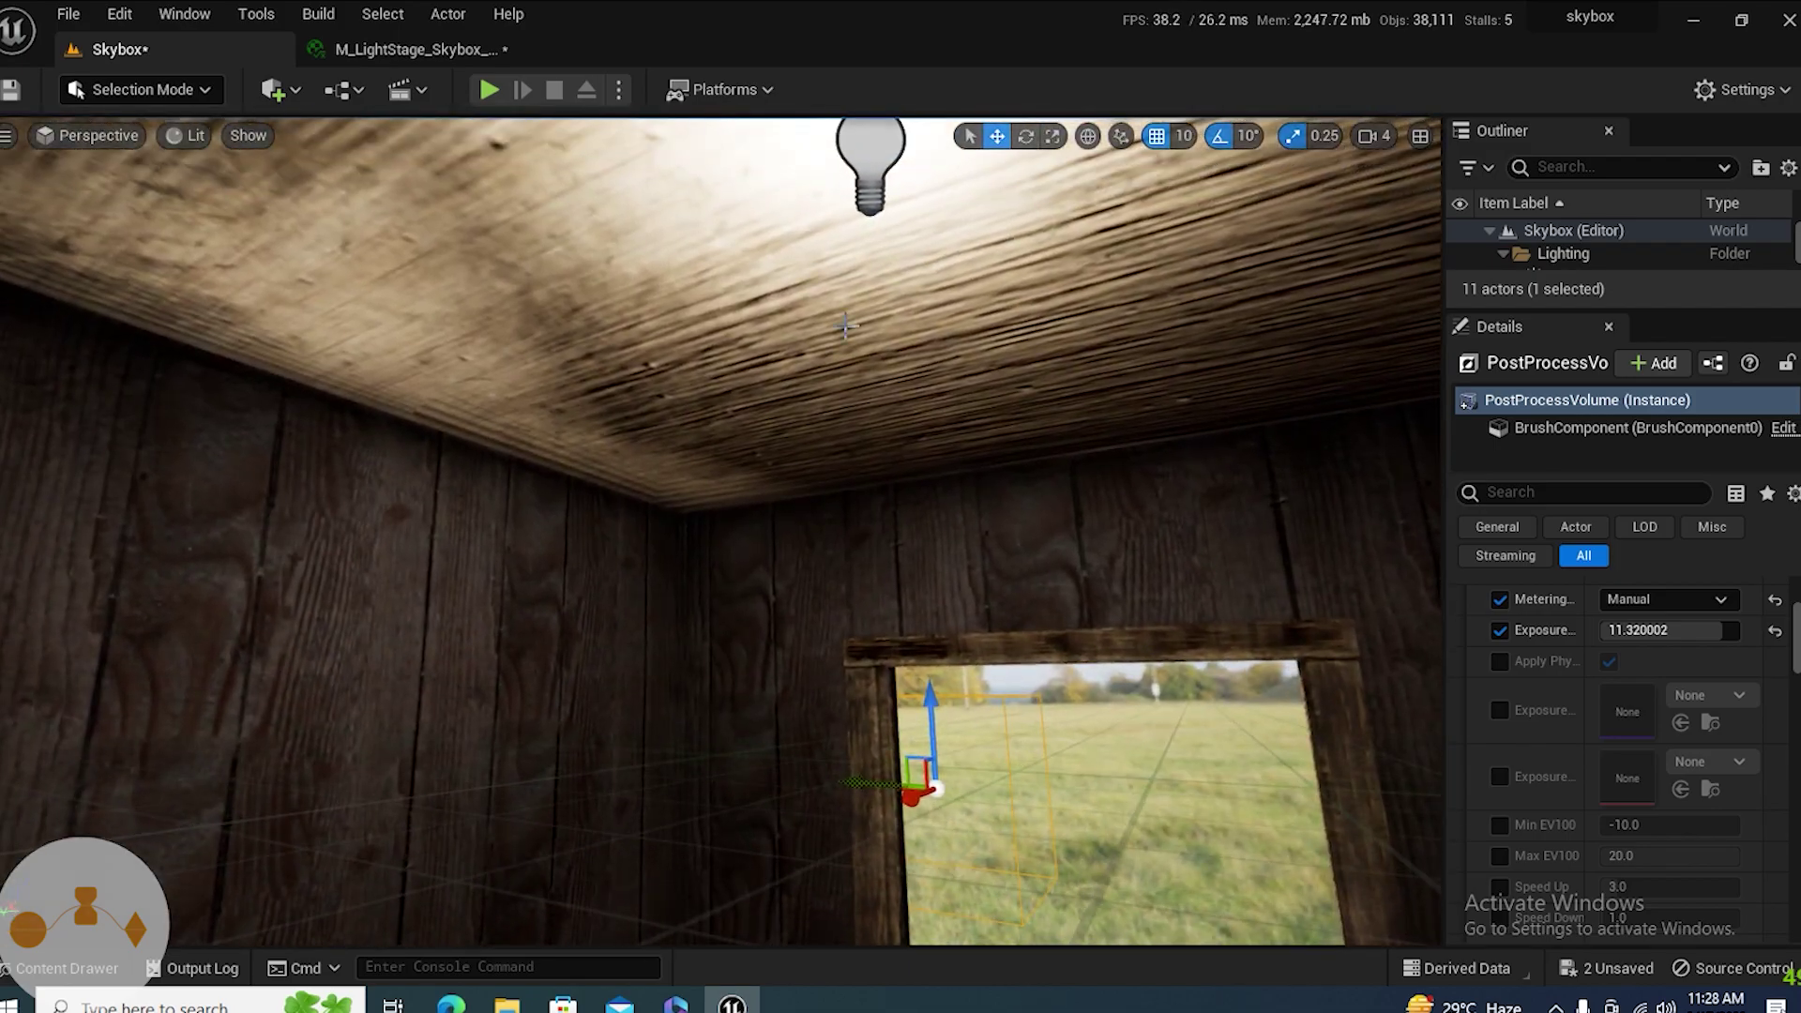
pyautogui.click(871, 159)
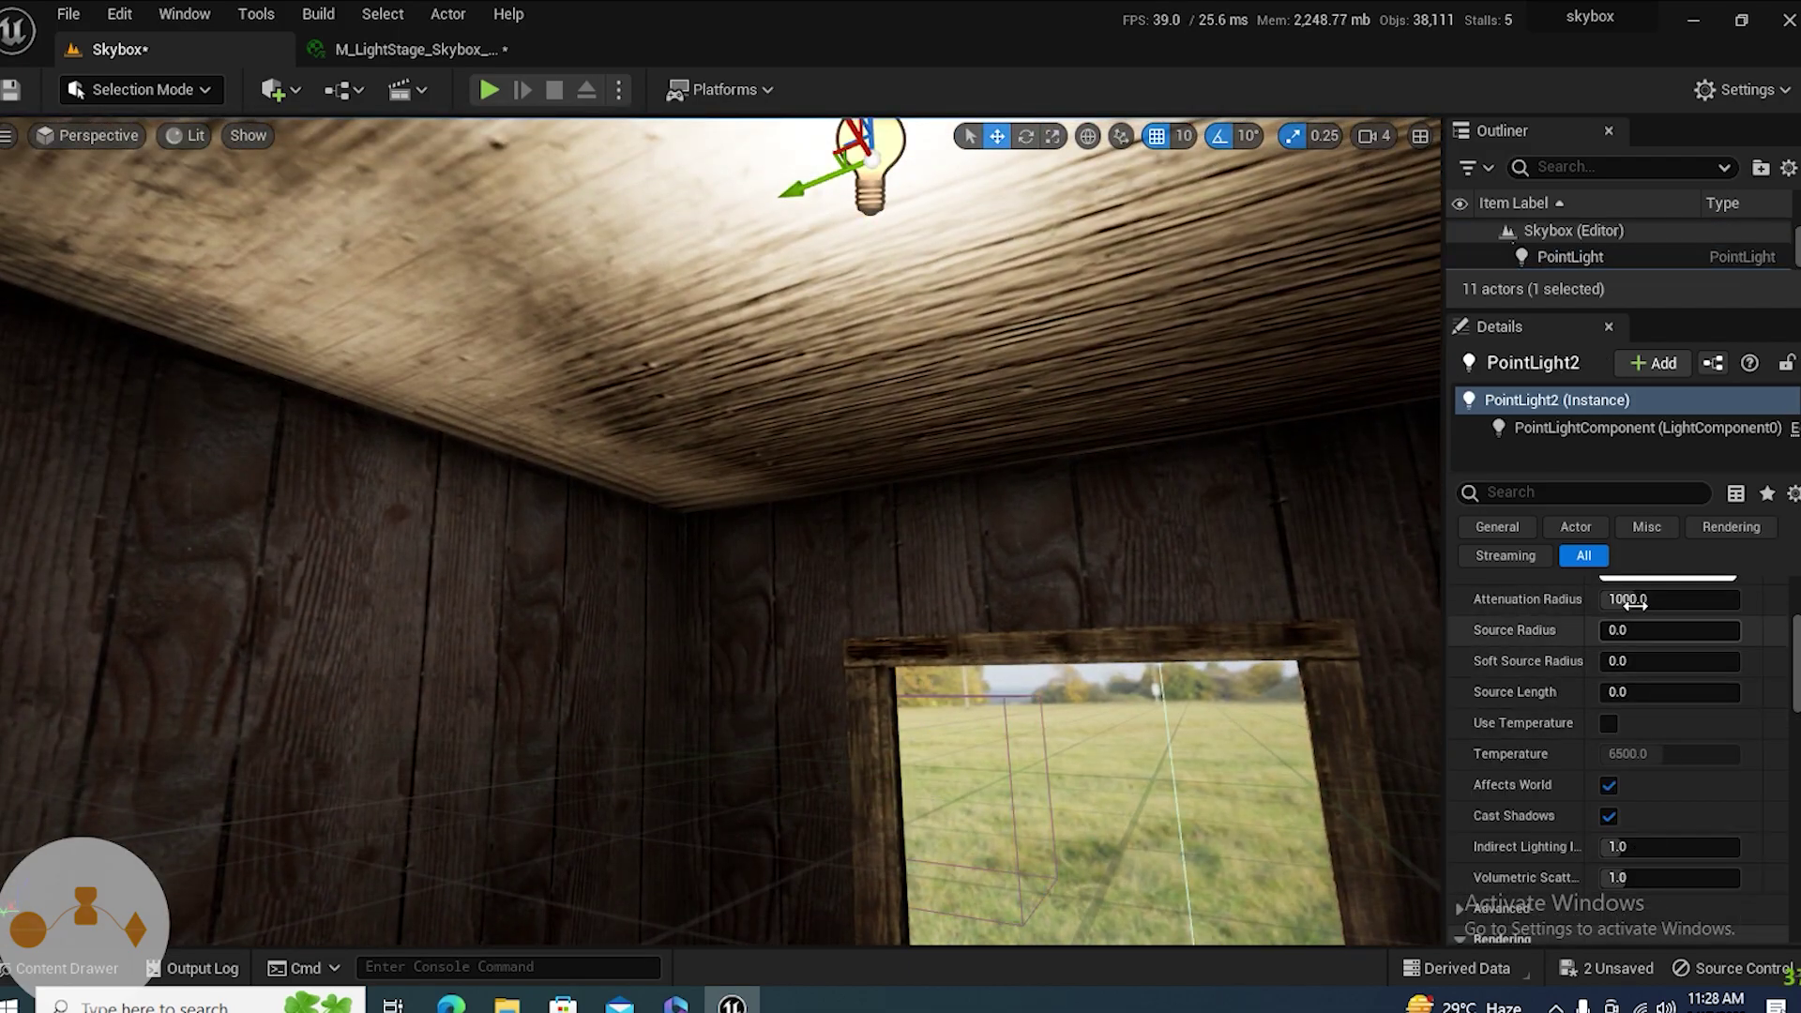
pyautogui.moveTo(1796, 657); pyautogui.dragTo(1796, 618)
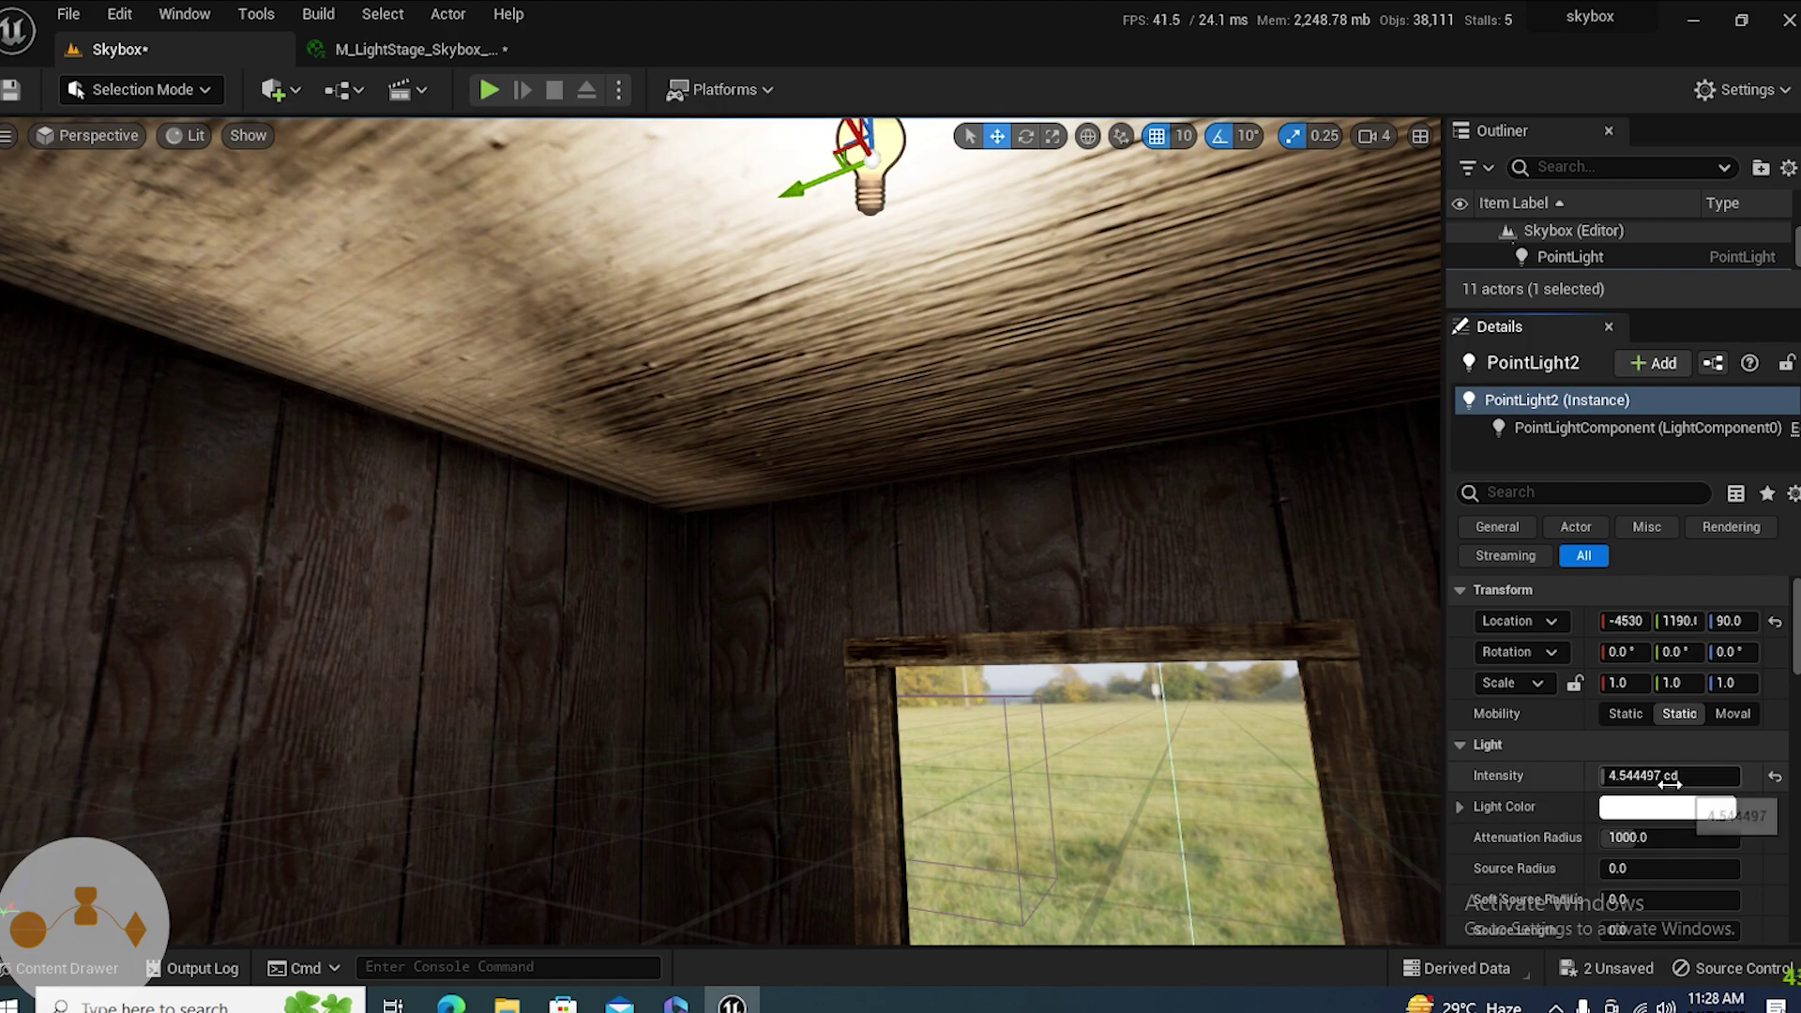
pyautogui.moveTo(1669, 779); pyautogui.dragTo(1708, 778)
# - Play the Skybox level in the editor and walk through the cabin to examine the field and sky outside
pyautogui.moveTo(1066, 553)
pyautogui.mouseDown(button='right')
pyautogui.moveTo(1066, 657)
pyautogui.moveTo(1065, 553)
pyautogui.mouseUp(button='right')
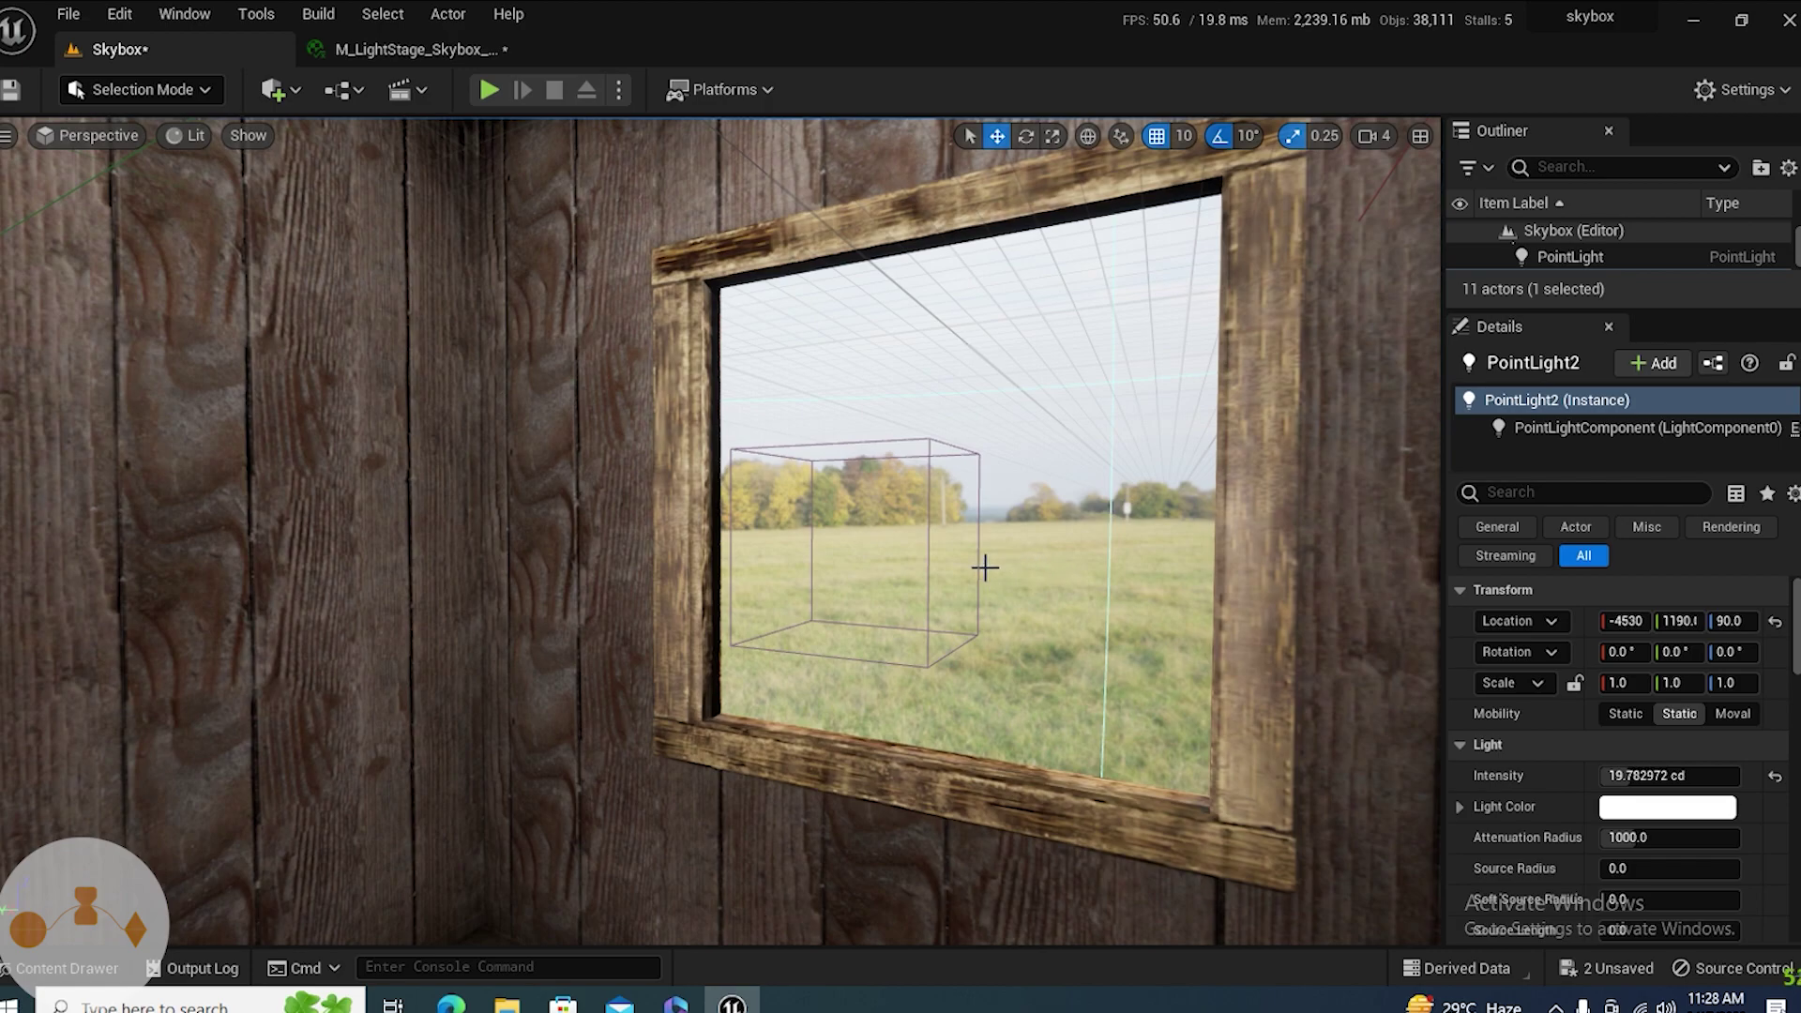
pyautogui.moveTo(986, 567); pyautogui.dragTo(1004, 565, button='right')
pyautogui.click(488, 89)
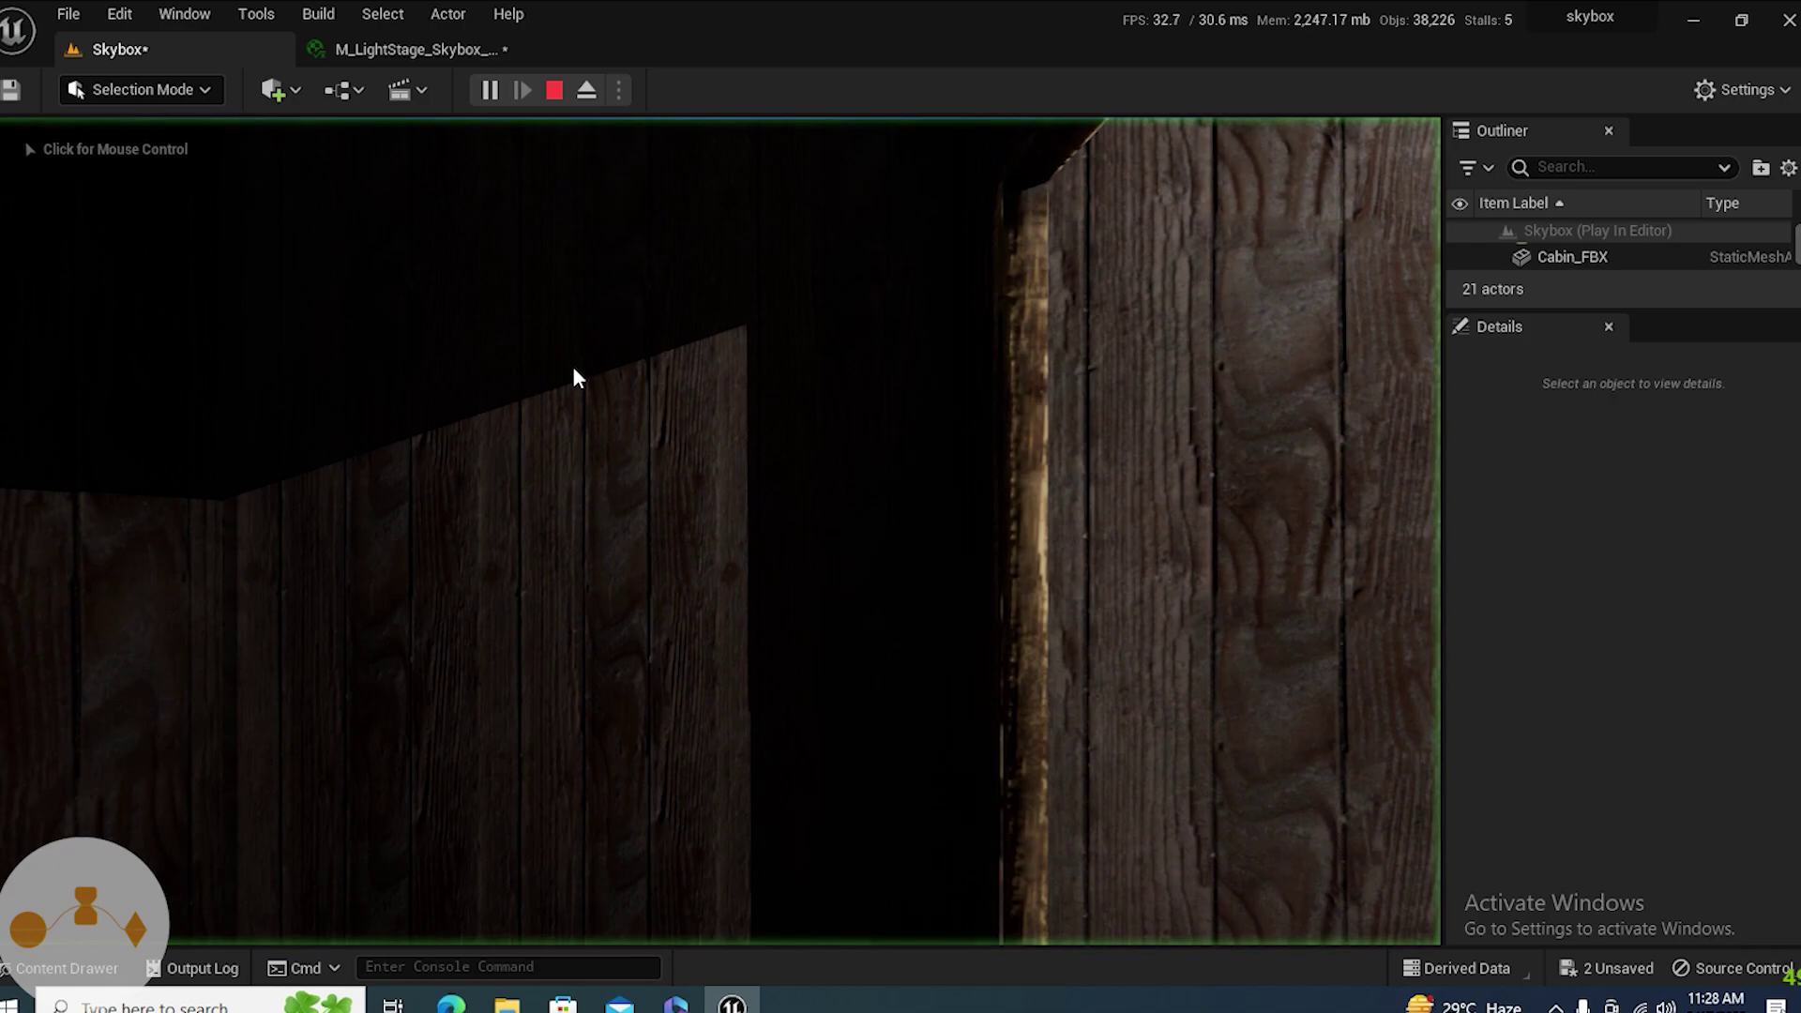
pyautogui.click(575, 374)
pyautogui.press('w')
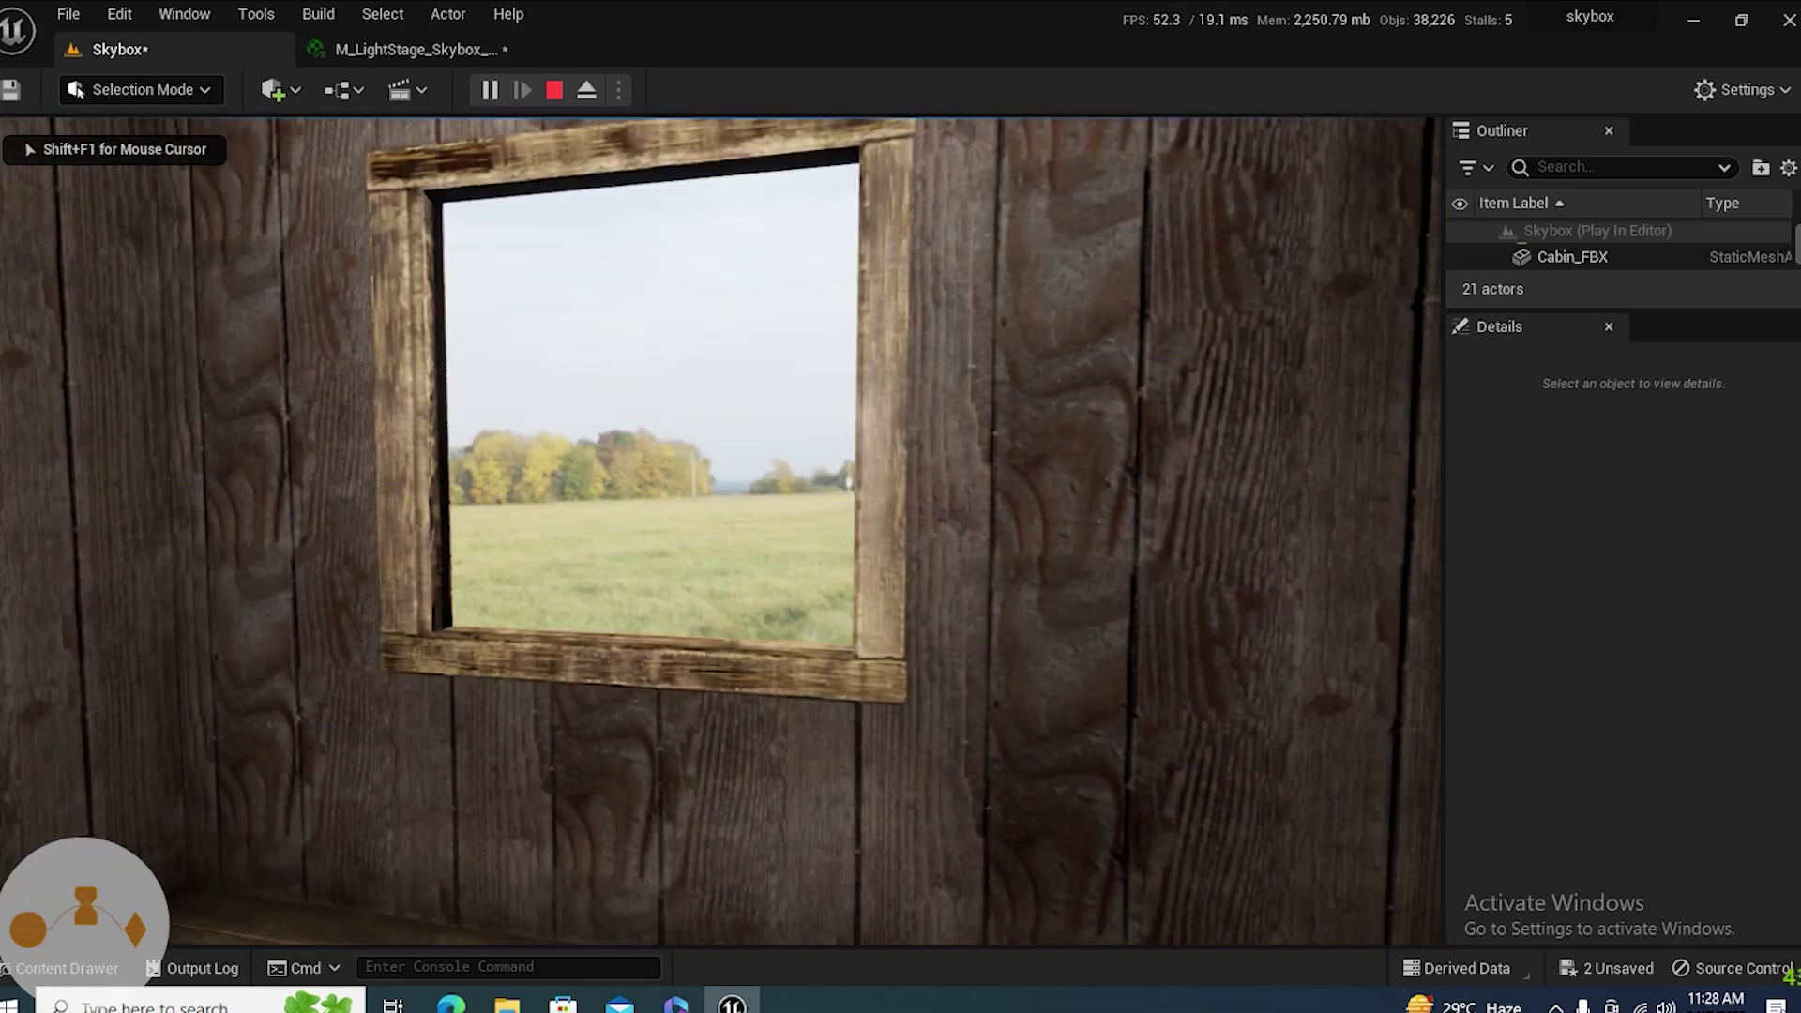
pyautogui.press('s')
pyautogui.press('s')
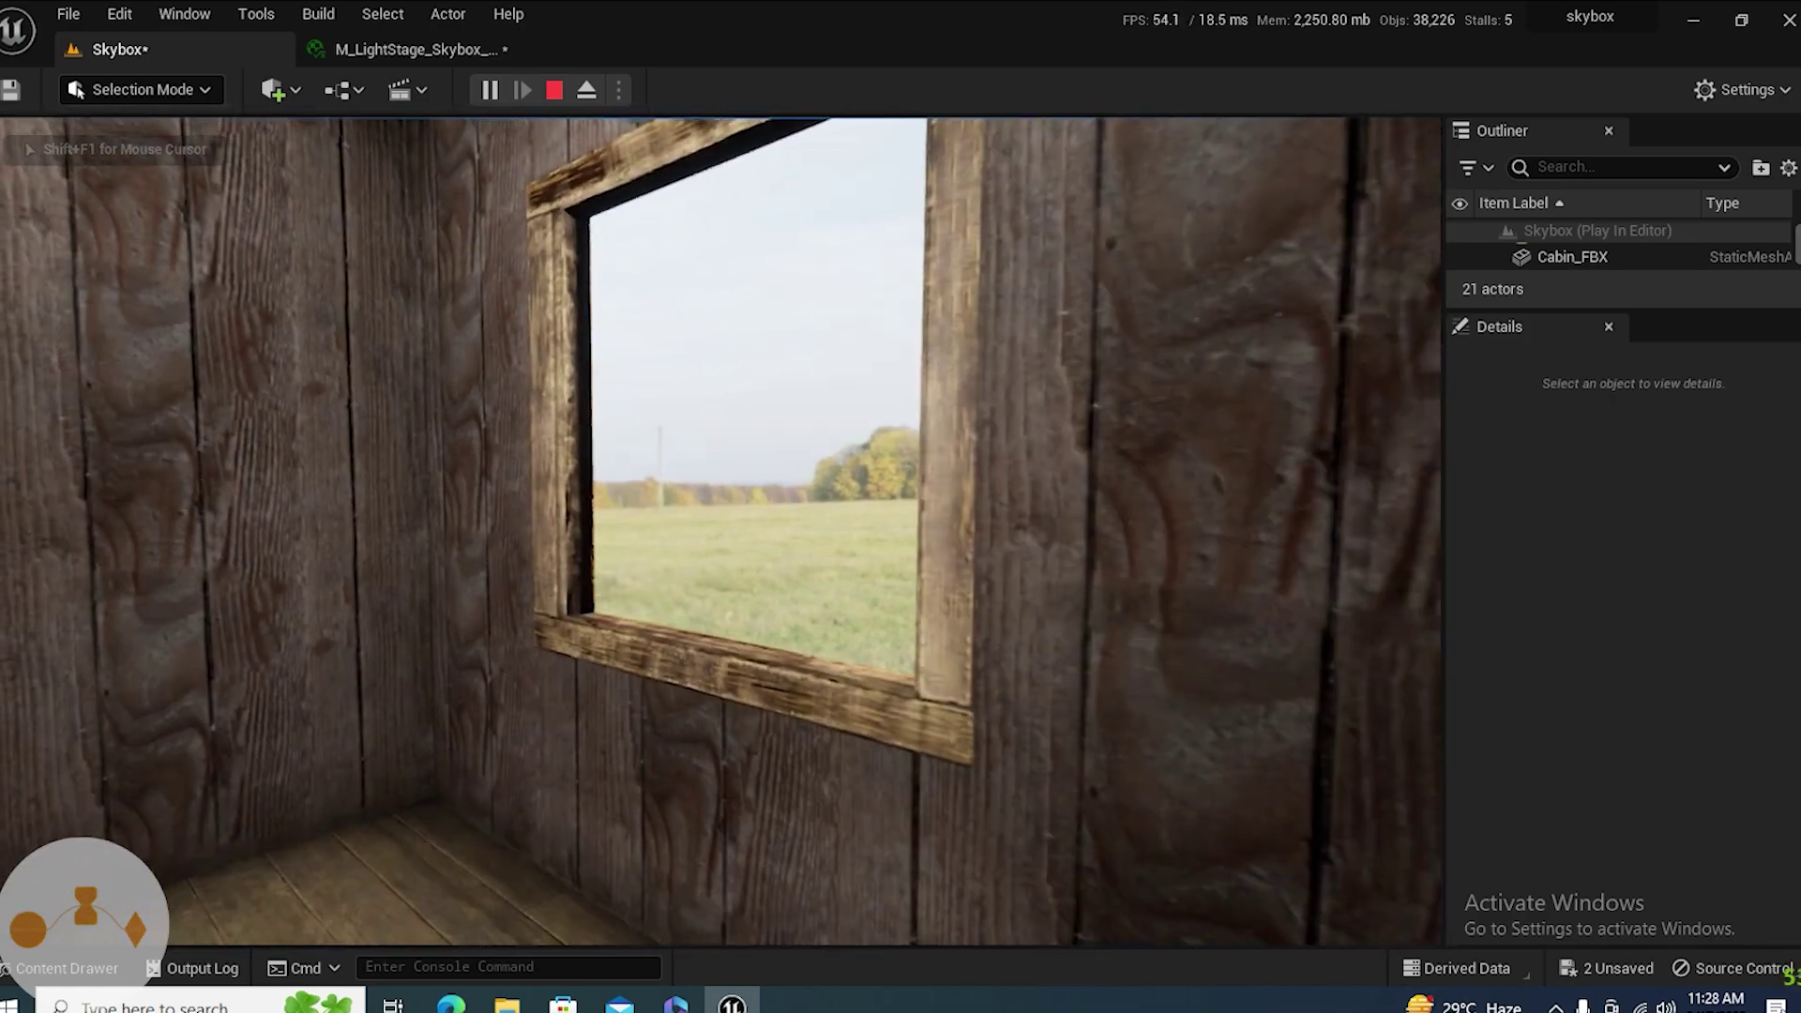
pyautogui.press('w')
pyautogui.press('w')
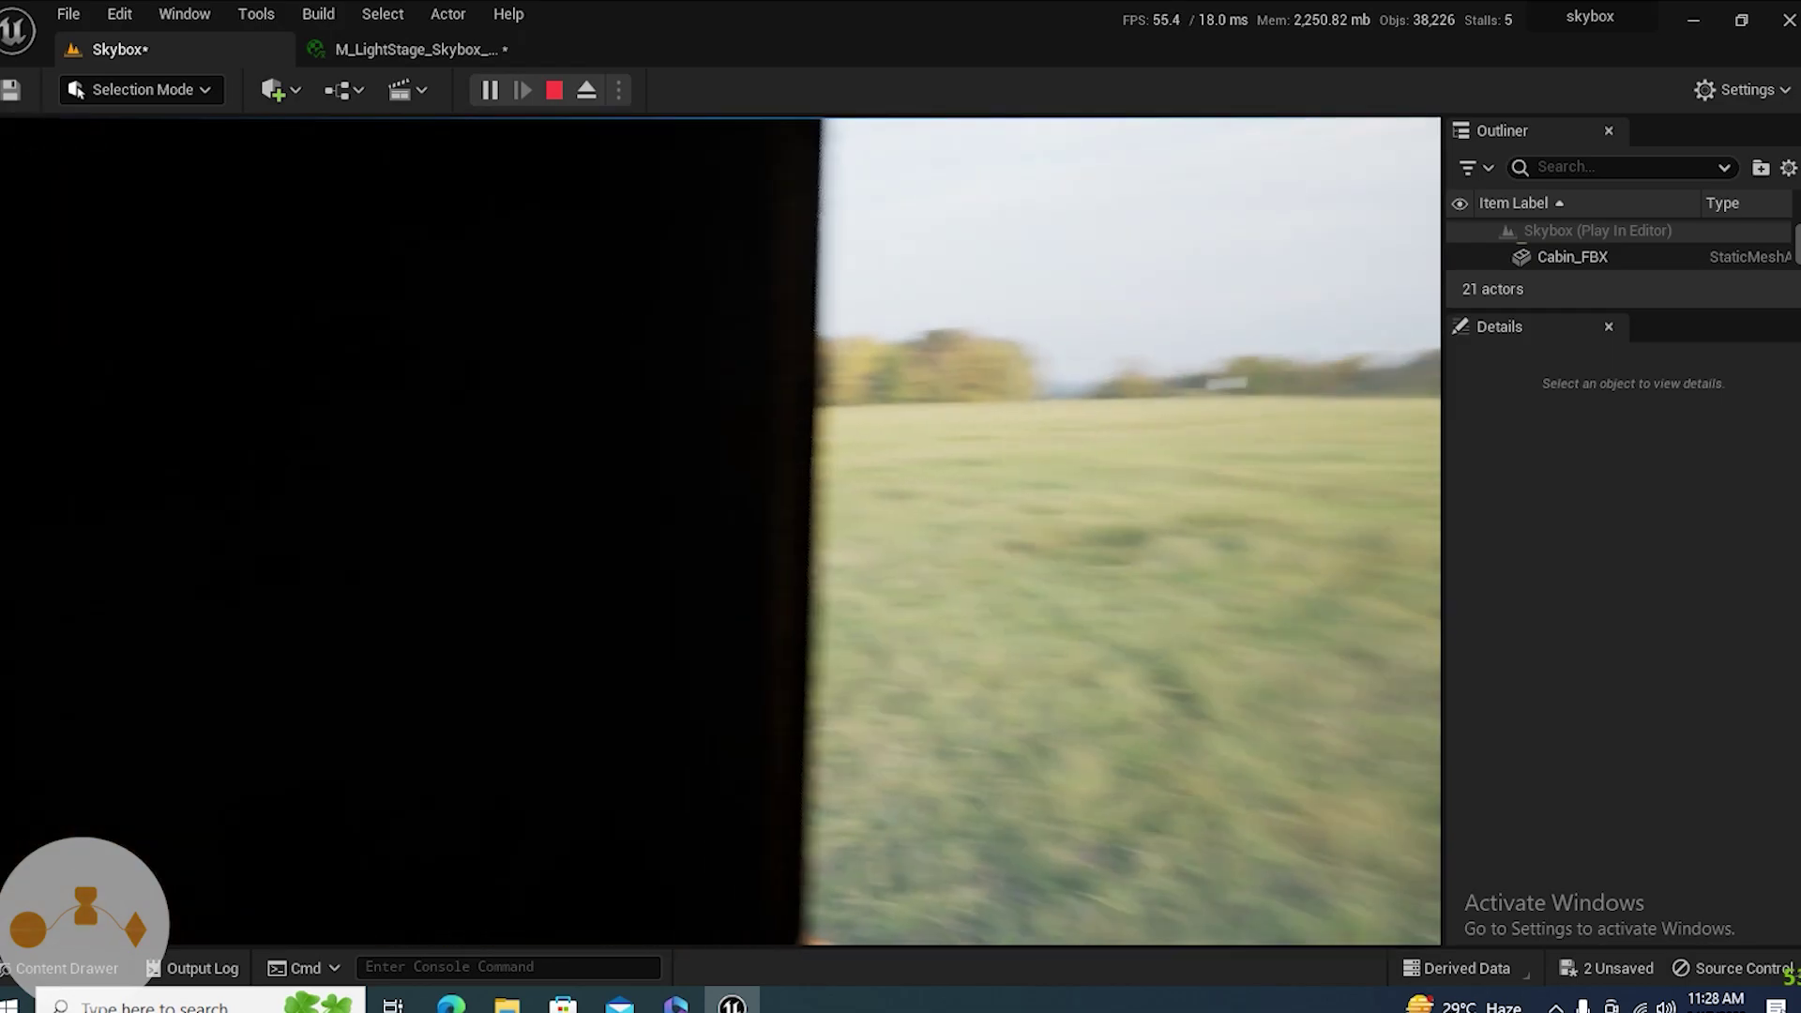
pyautogui.press('s')
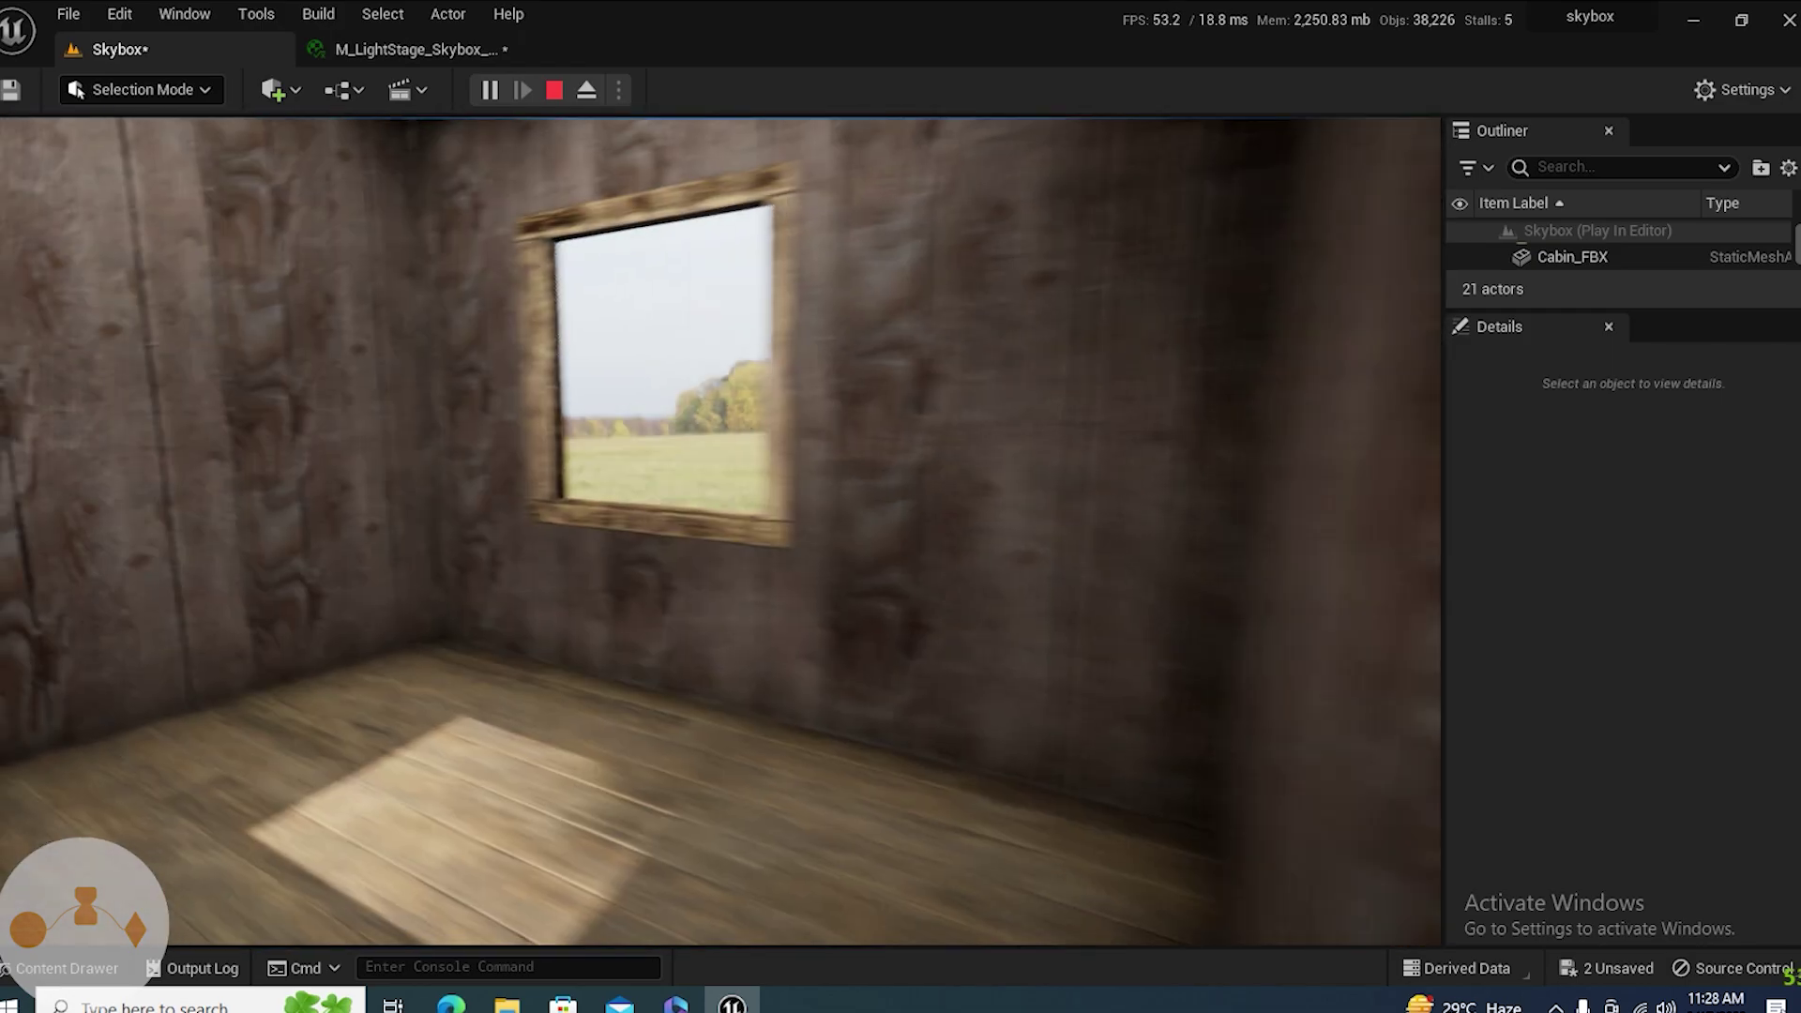
# - Walk around the cabin room and compare the window view and interior lighting from near and far
pyautogui.press('w')
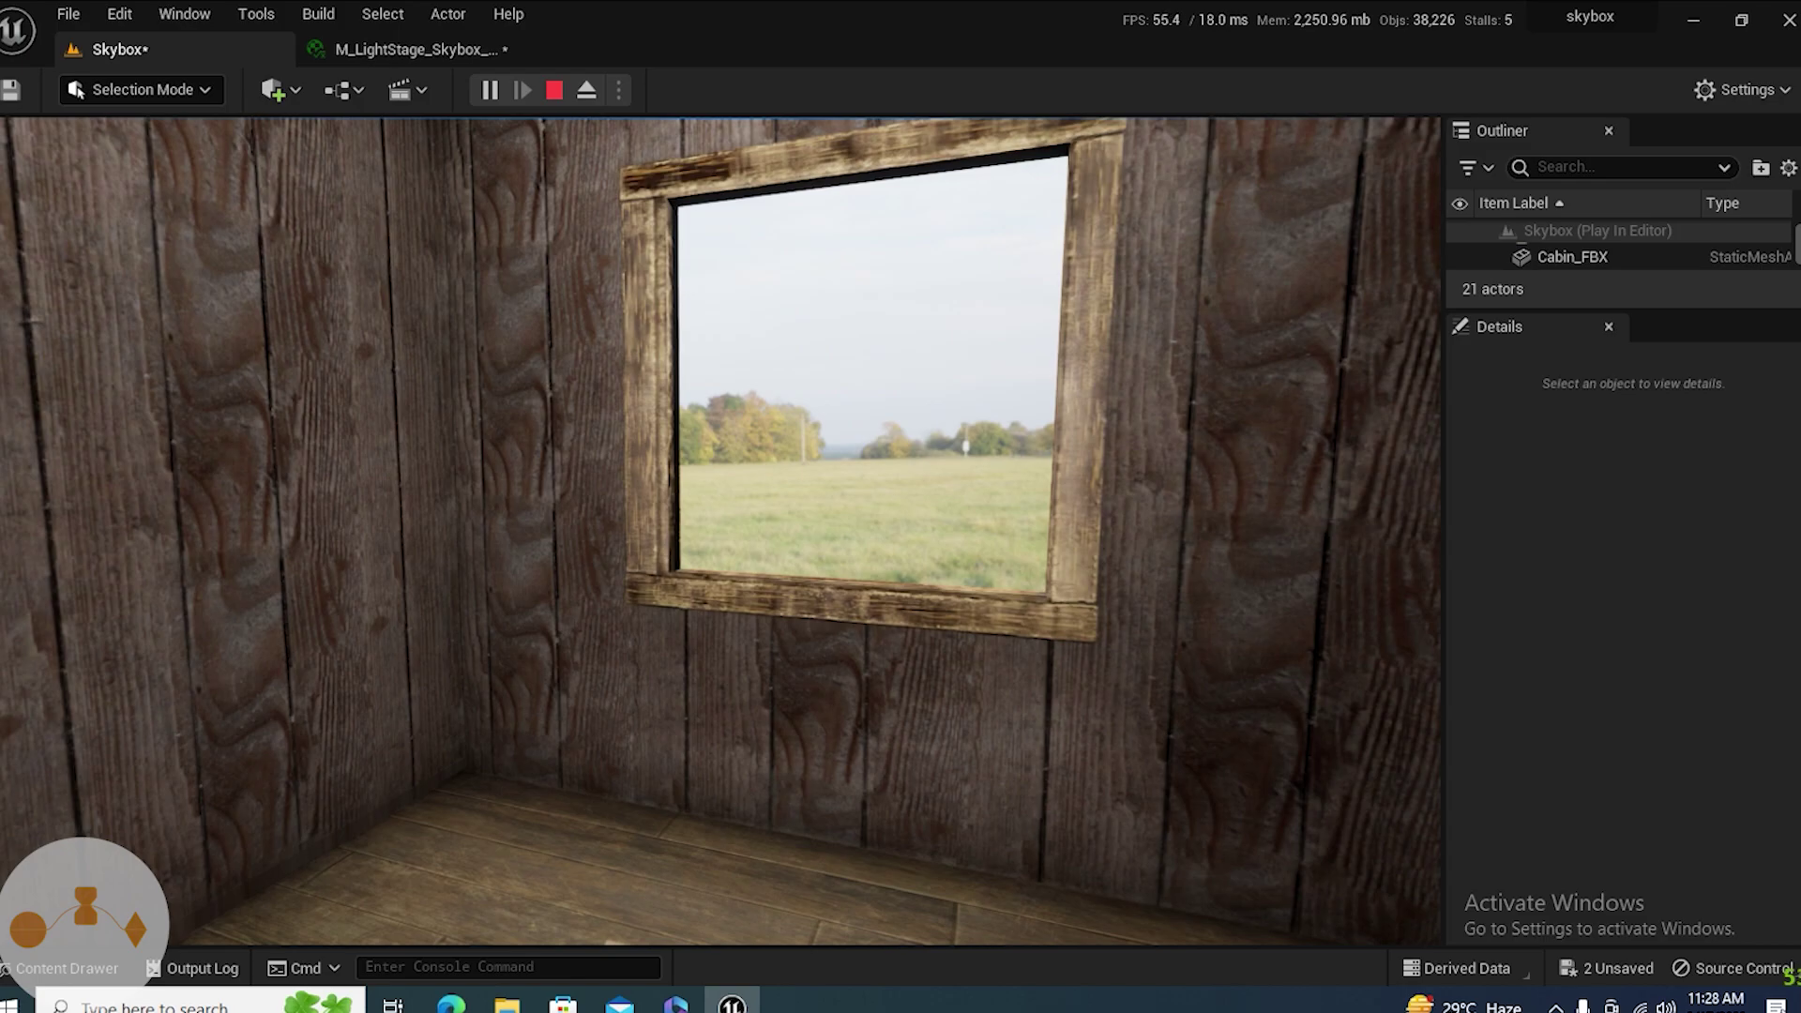
pyautogui.press('w')
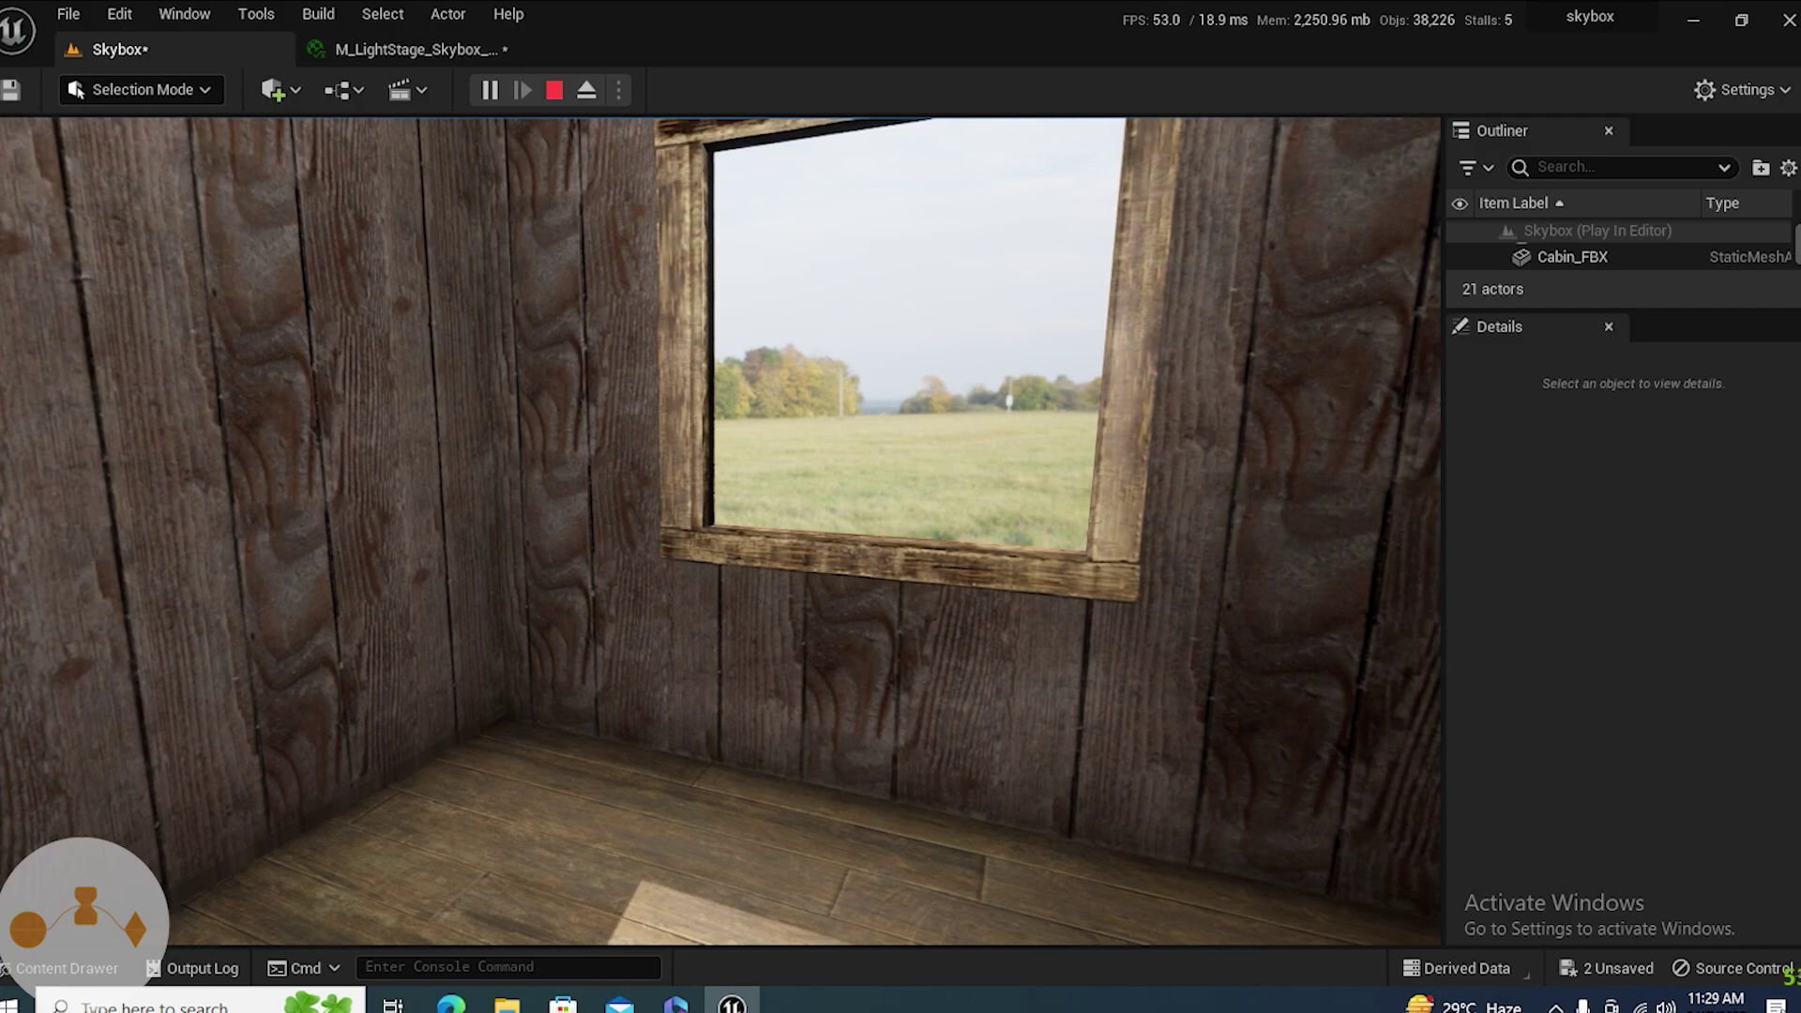
pyautogui.press('w')
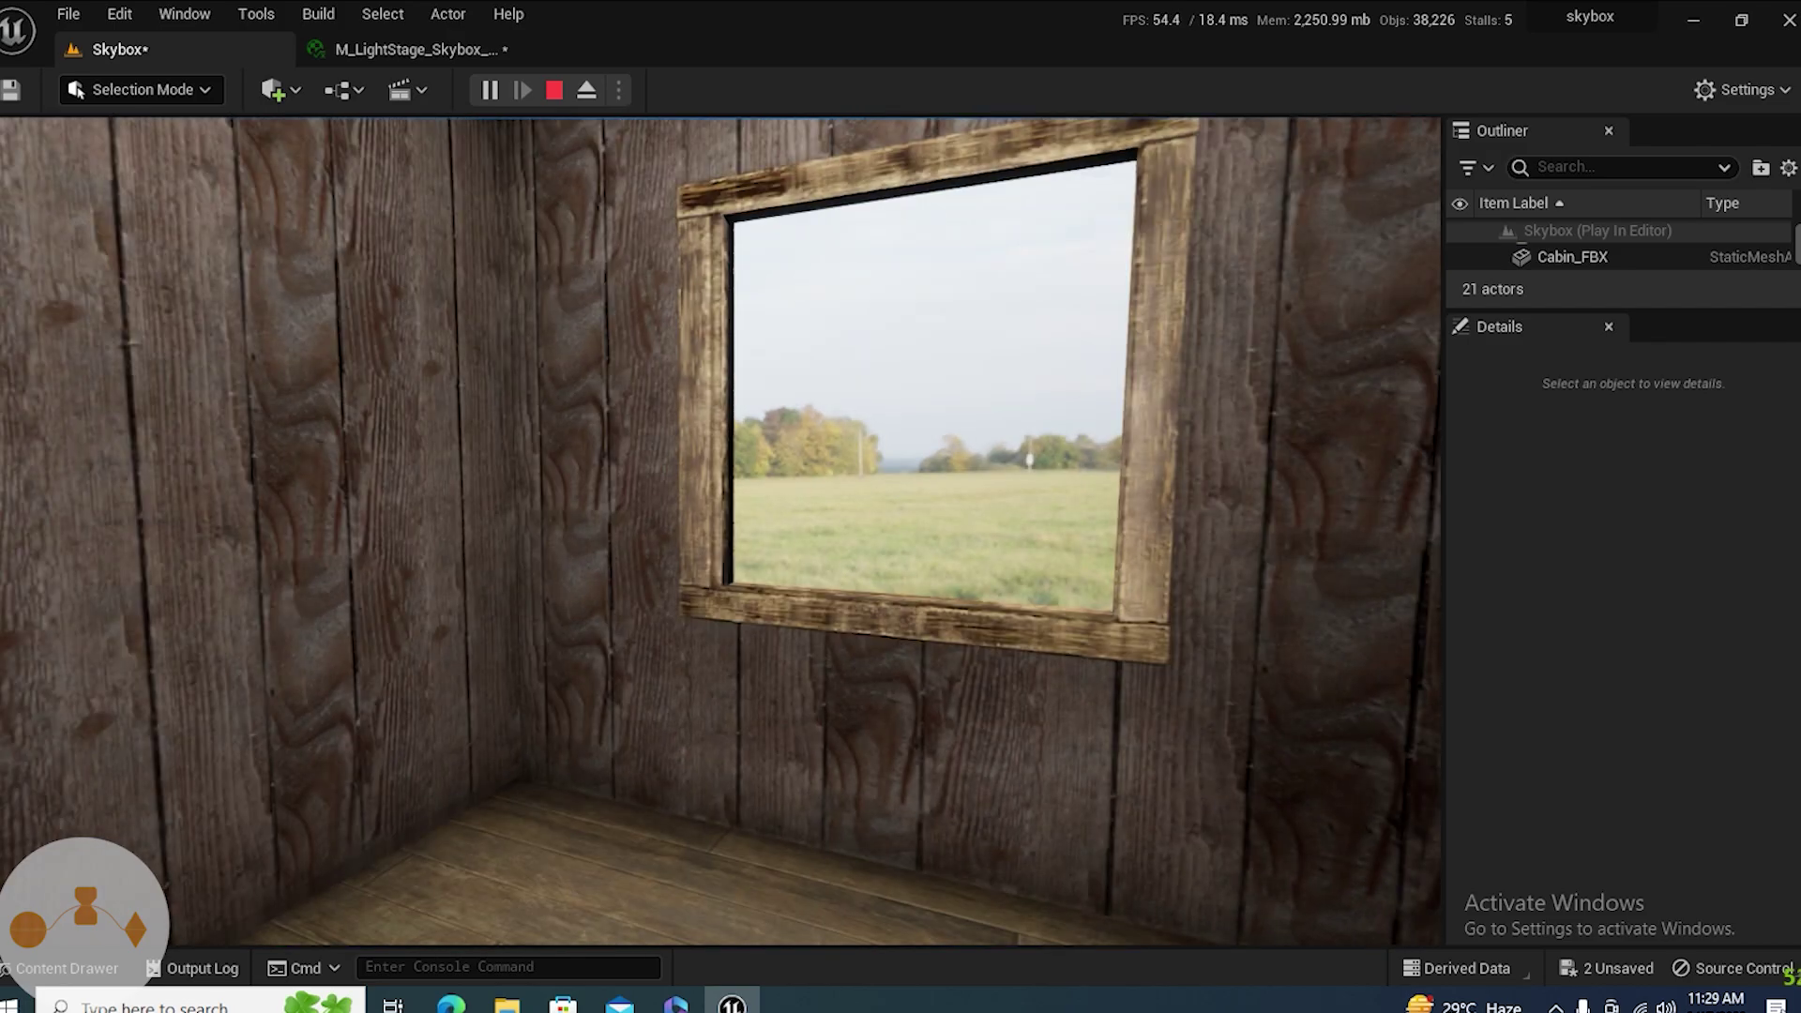
pyautogui.press('w')
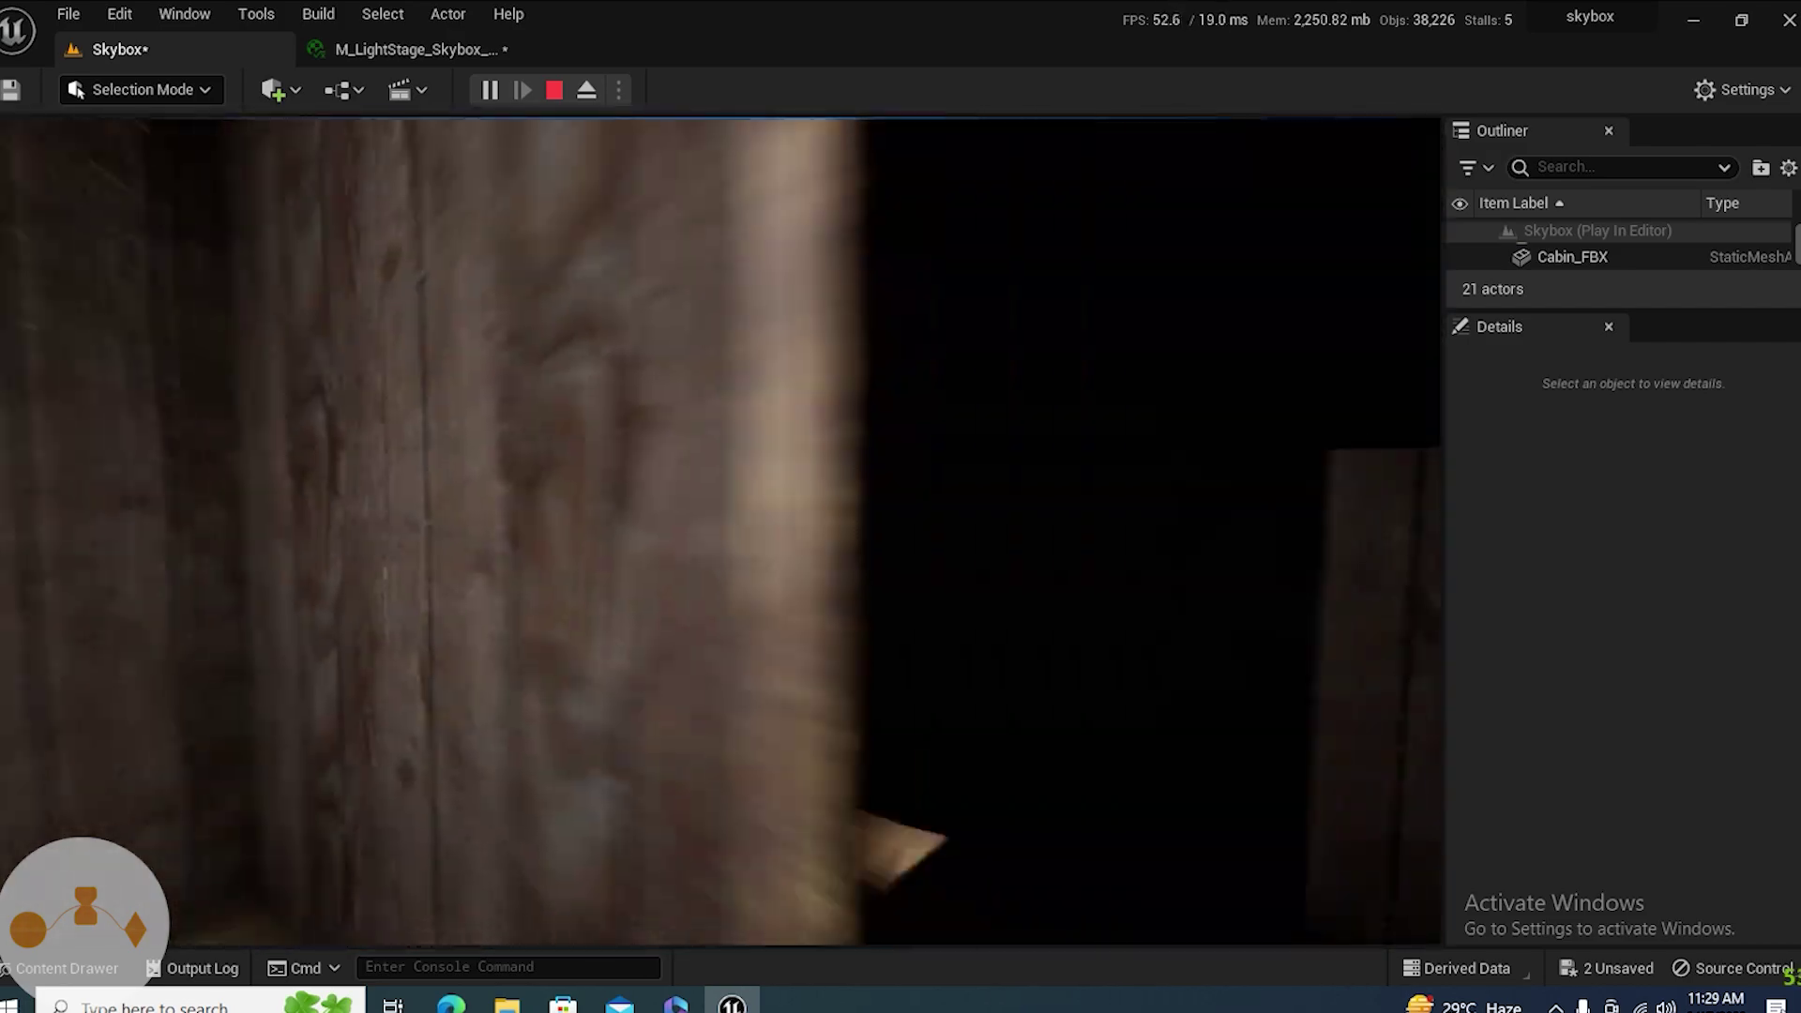
pyautogui.press('s')
pyautogui.press('w')
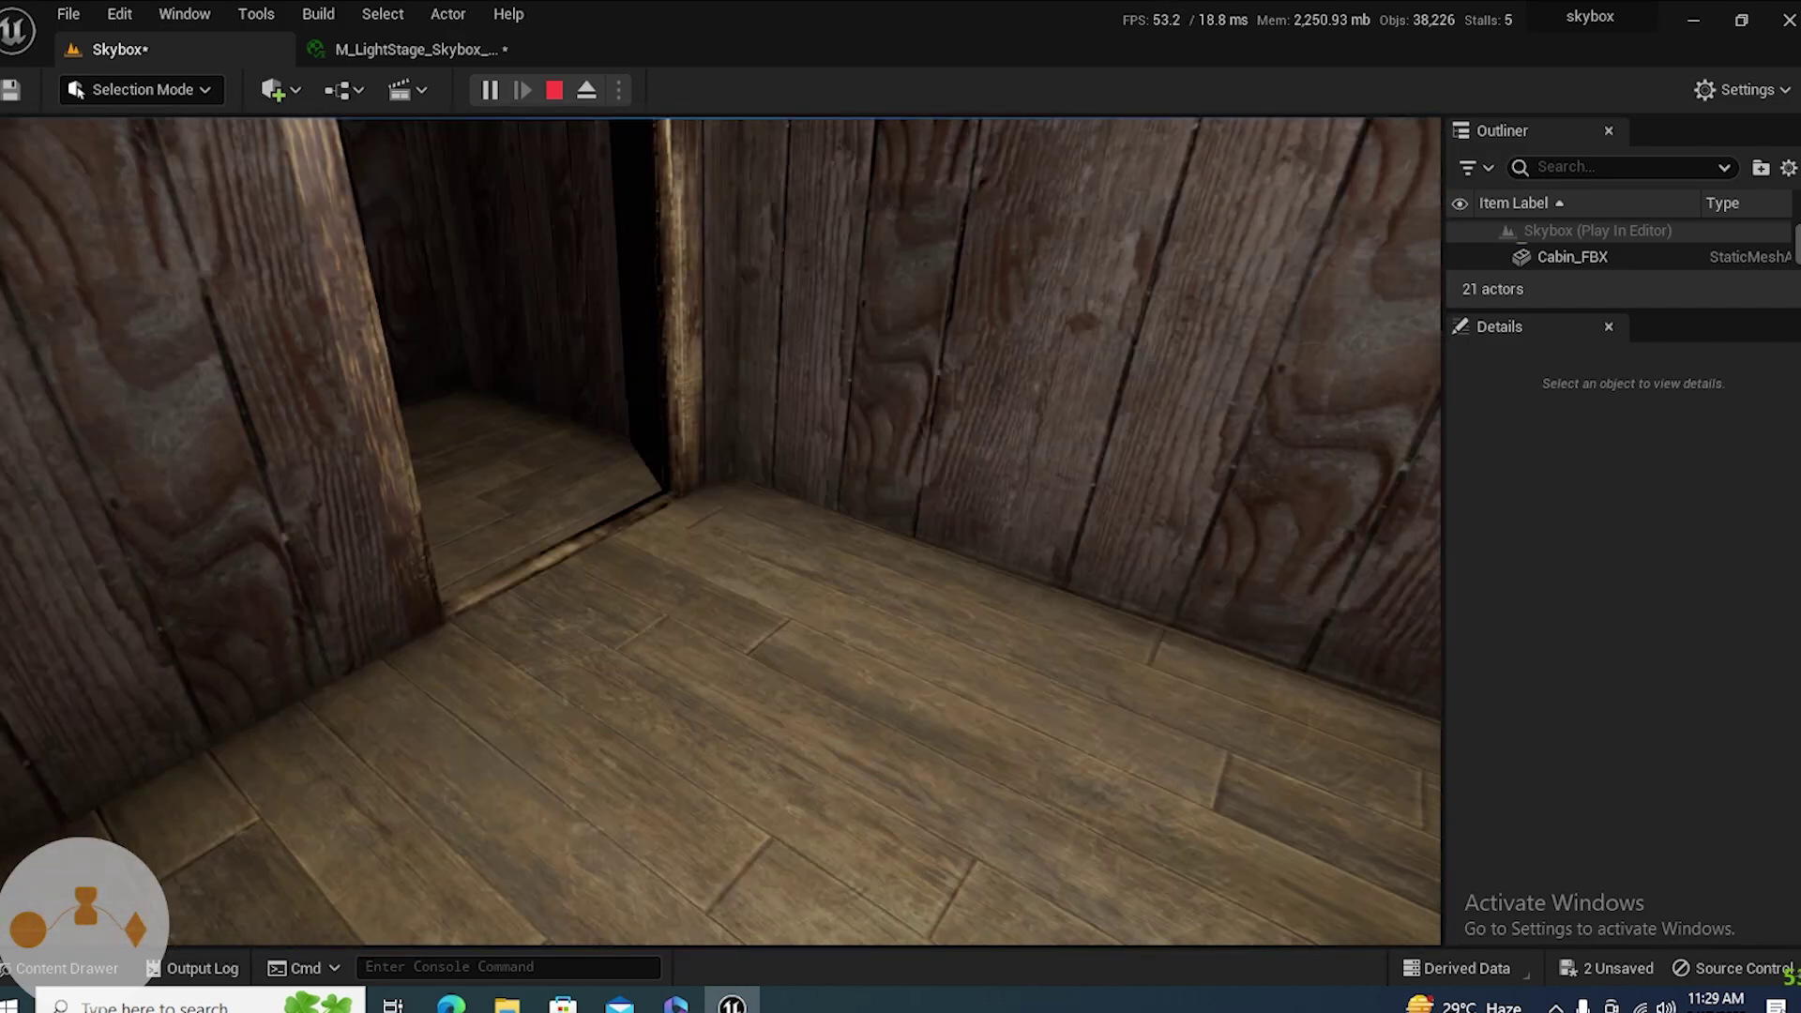
pyautogui.press('w')
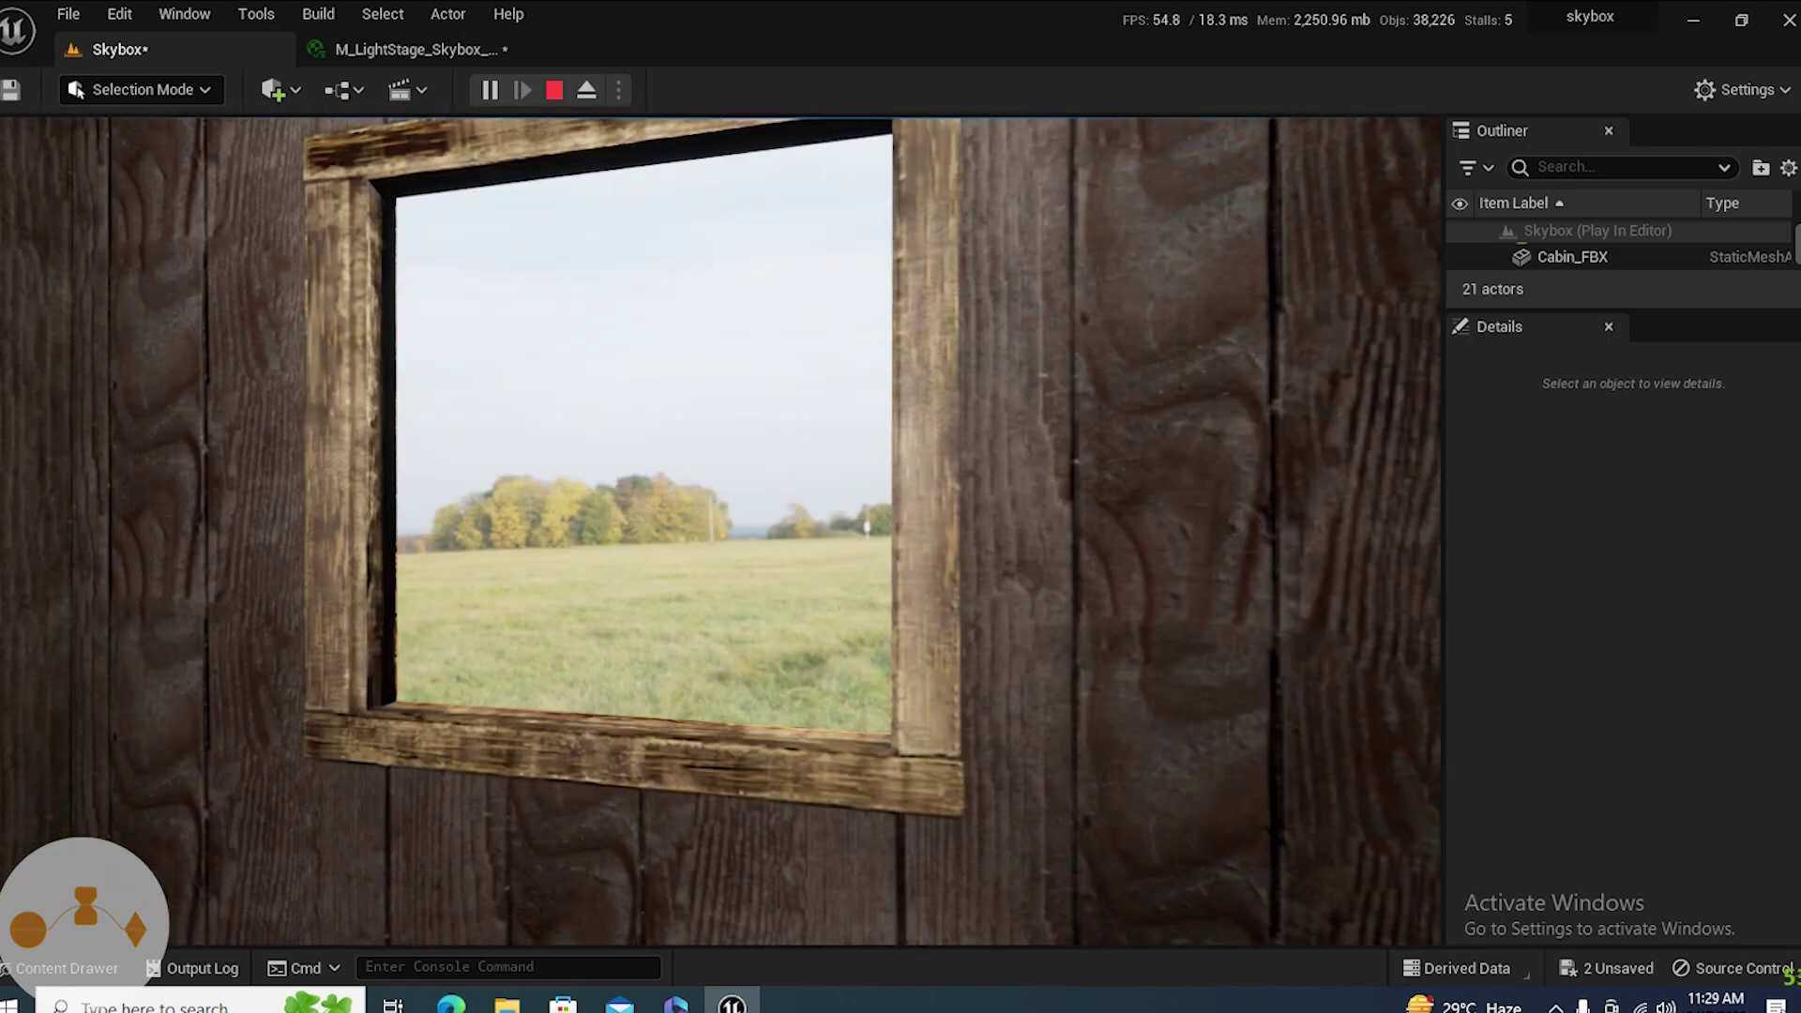
pyautogui.press('s')
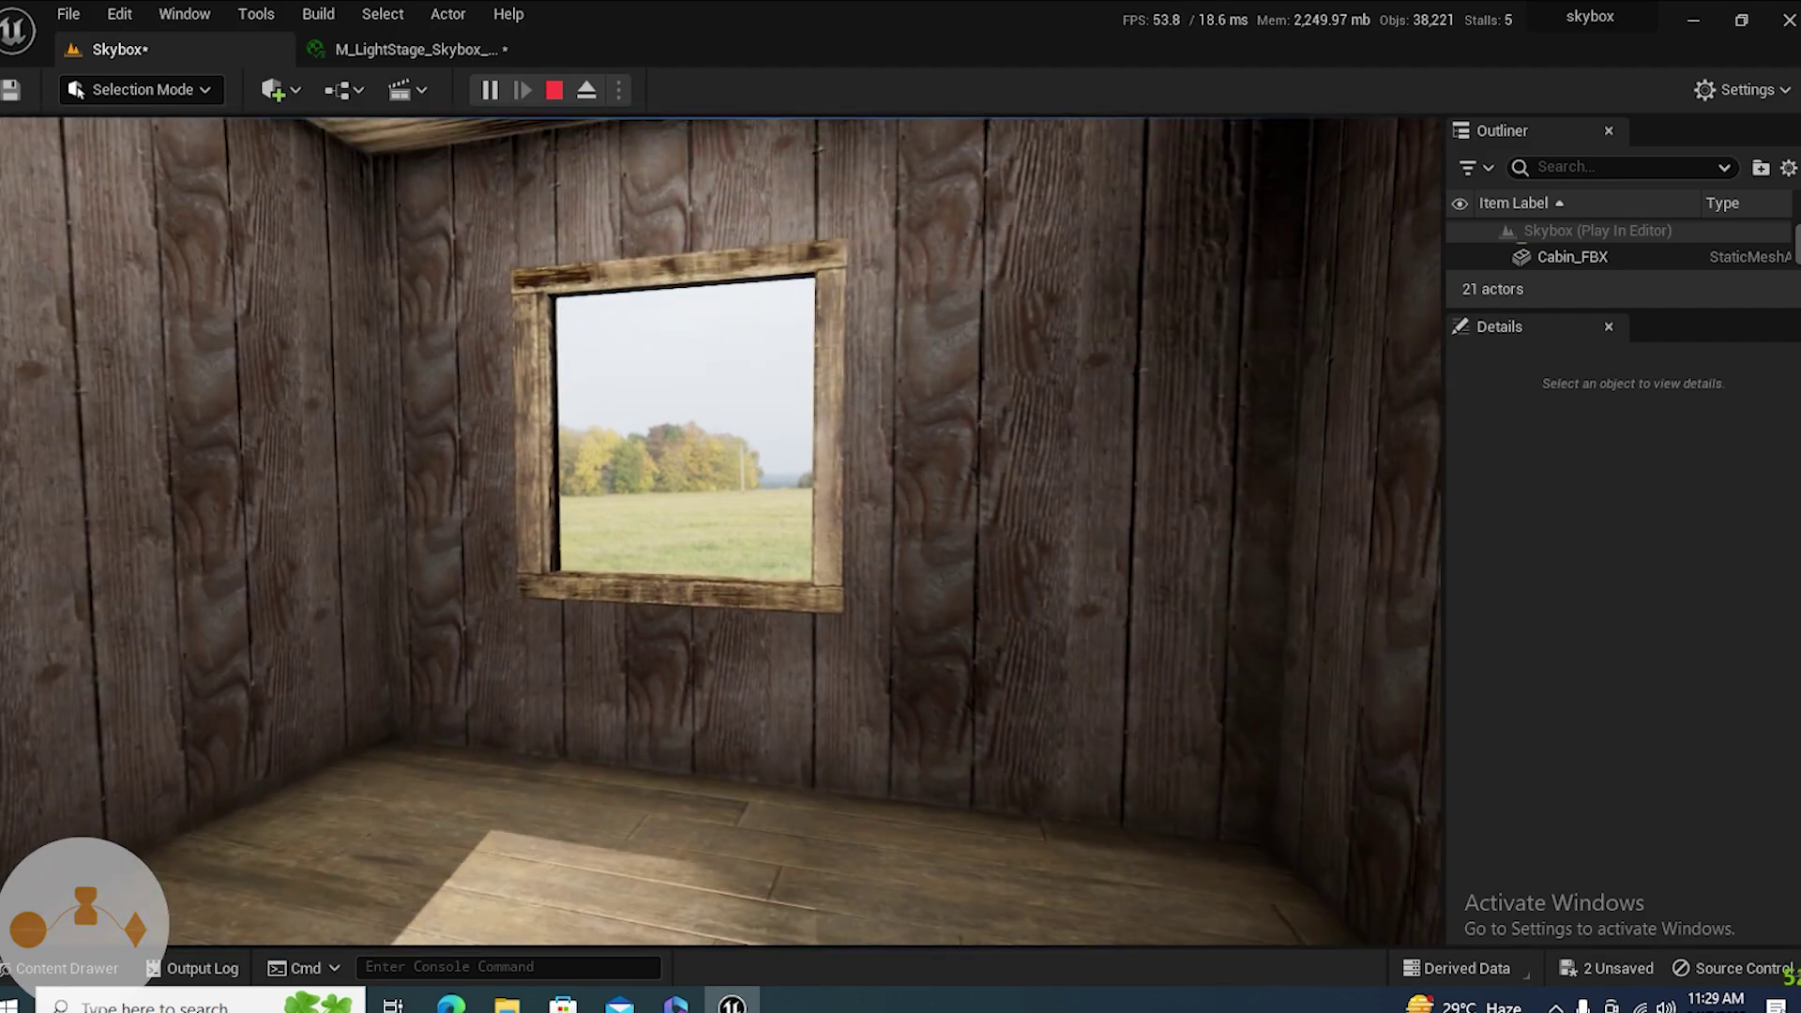
pyautogui.press('w')
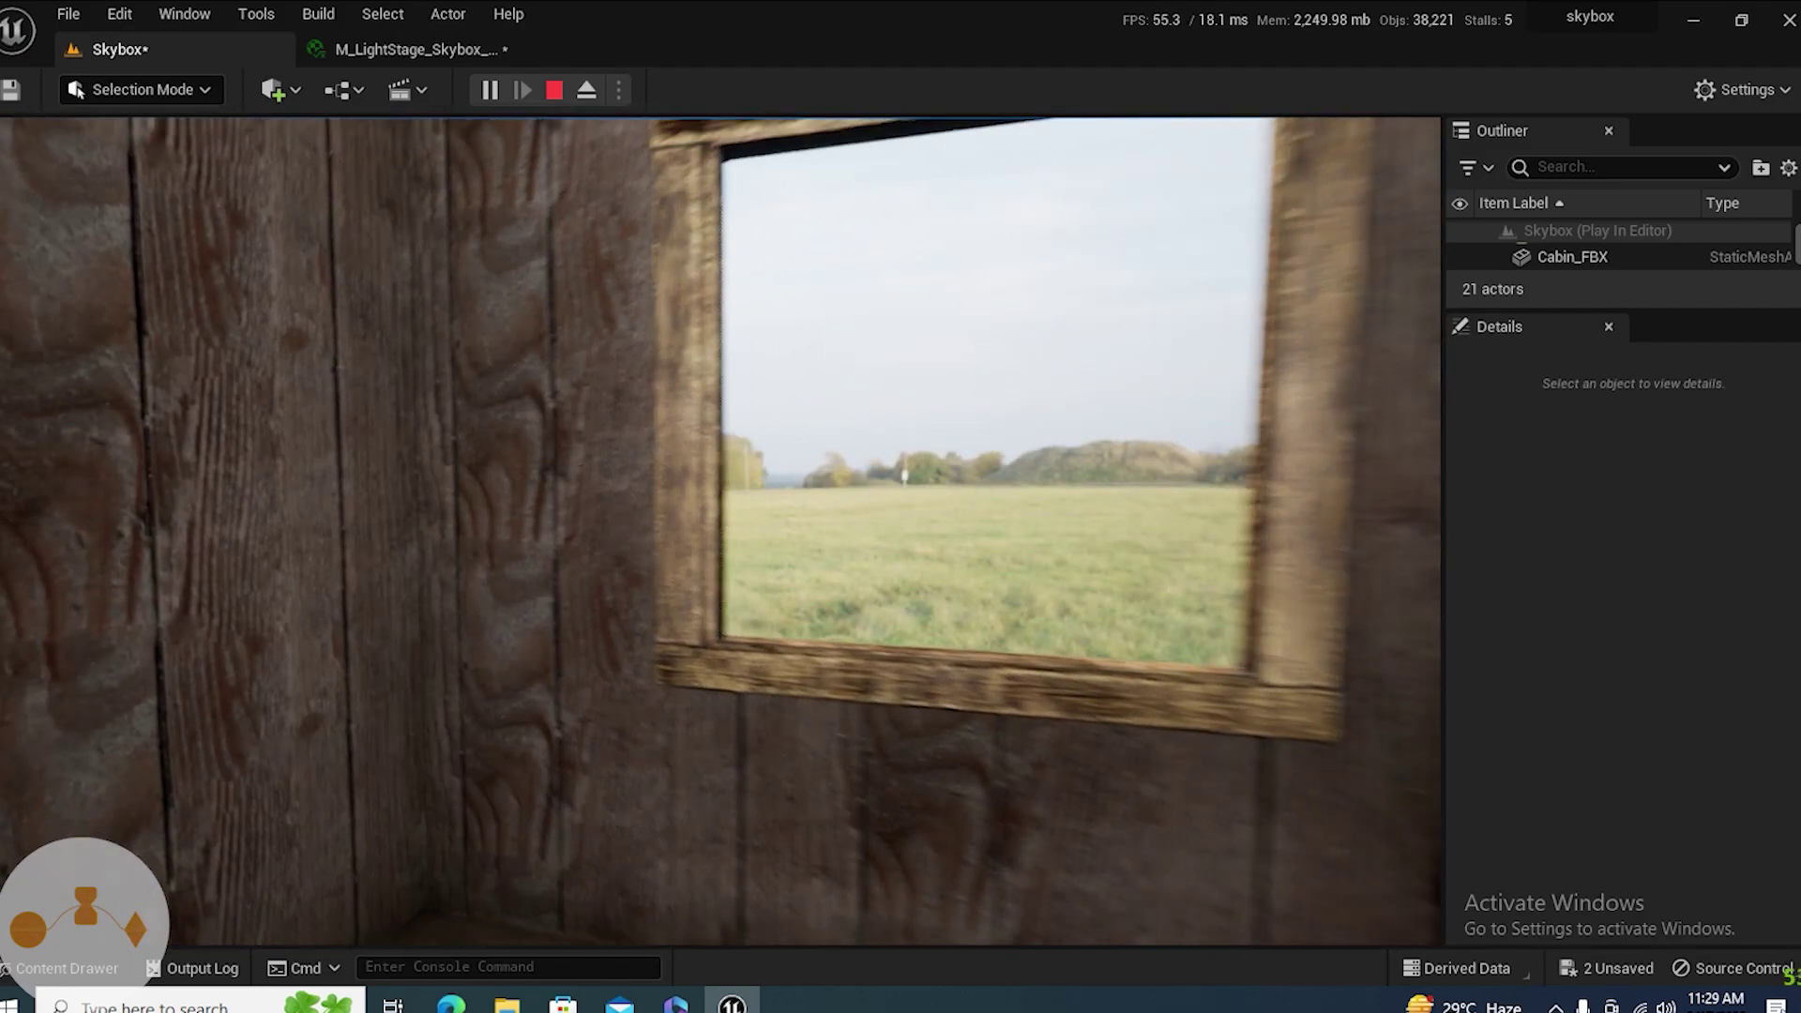
pyautogui.press('s')
pyautogui.press('w')
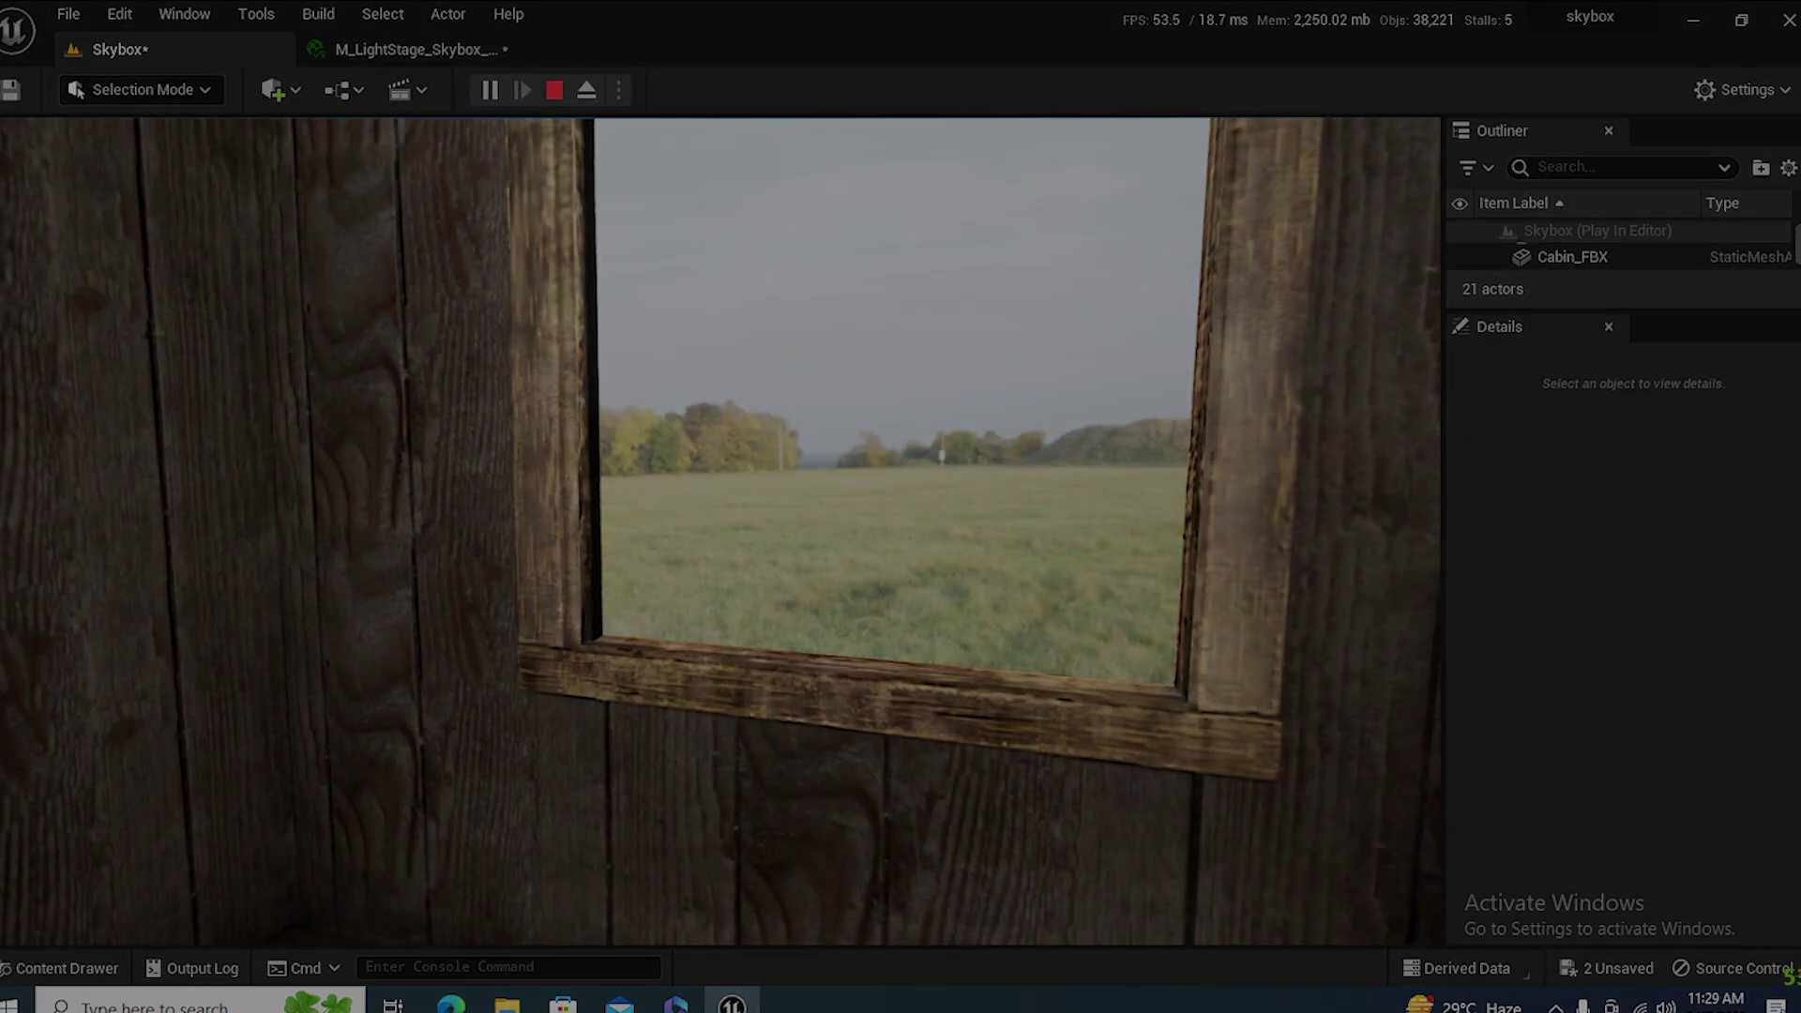